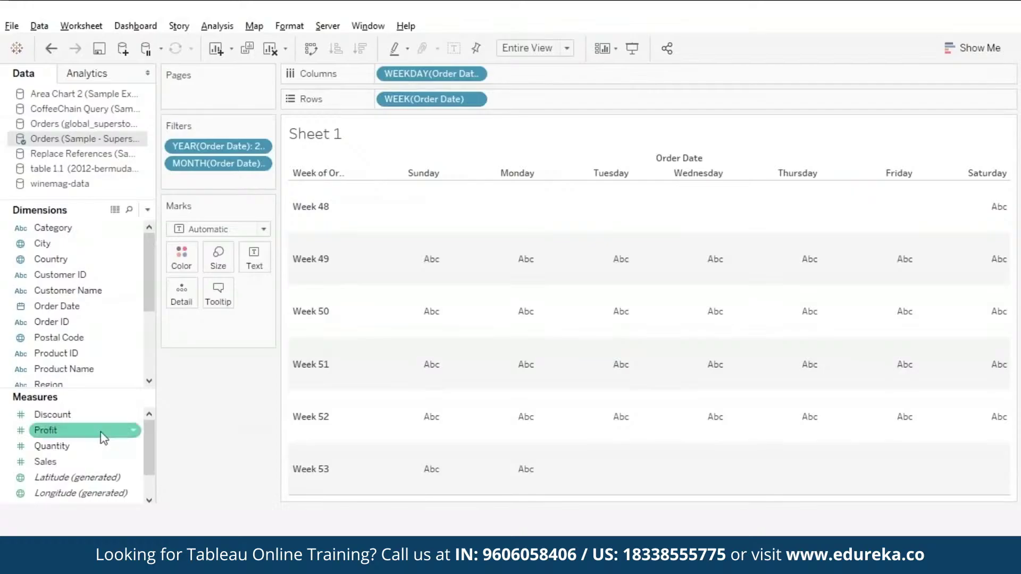
- Color the calendar cells by Profit and label them with the day of Order Date
drag(100, 433, 181, 256)
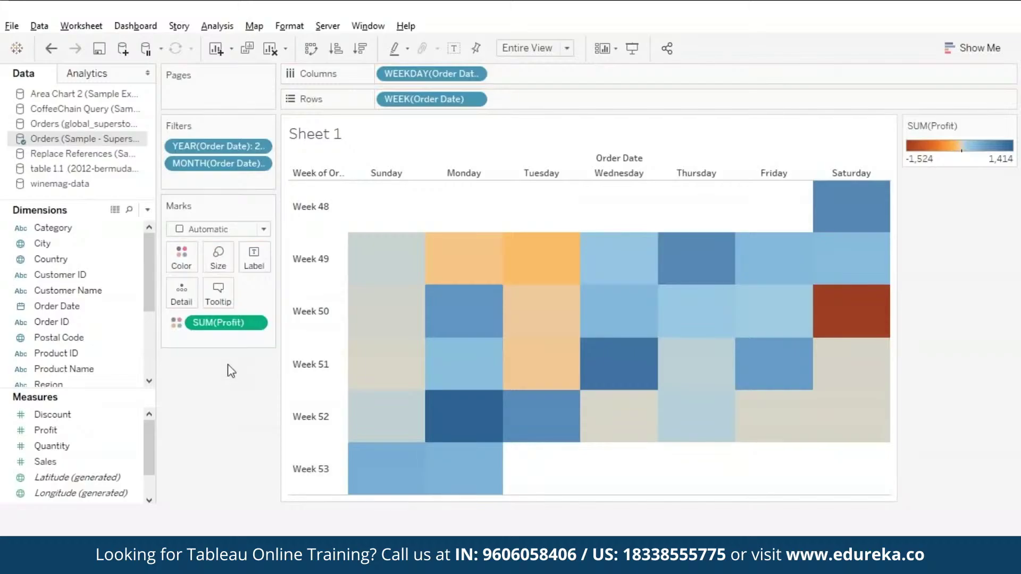
drag(56, 308, 254, 260)
right_click(253, 343)
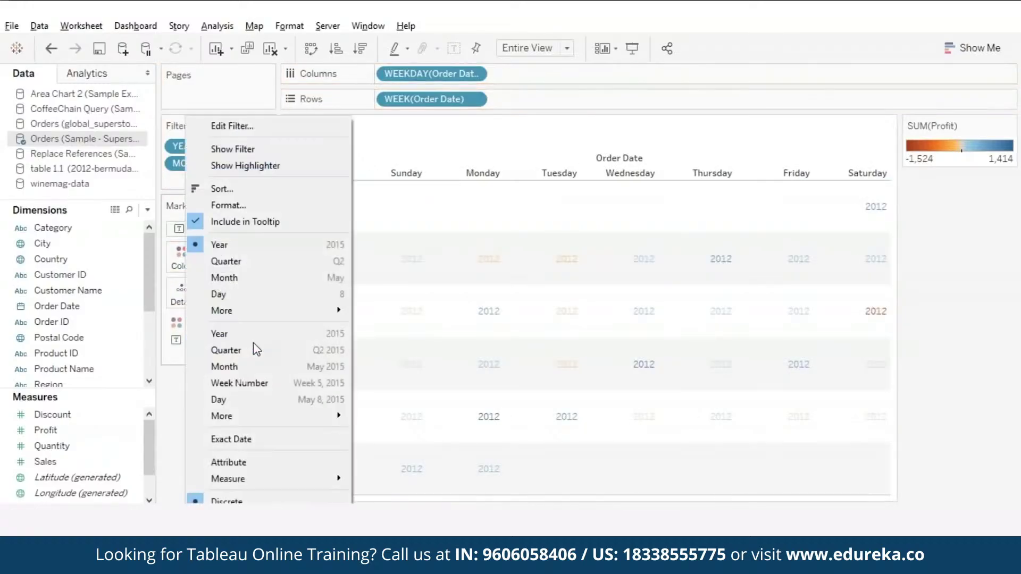
click(230, 295)
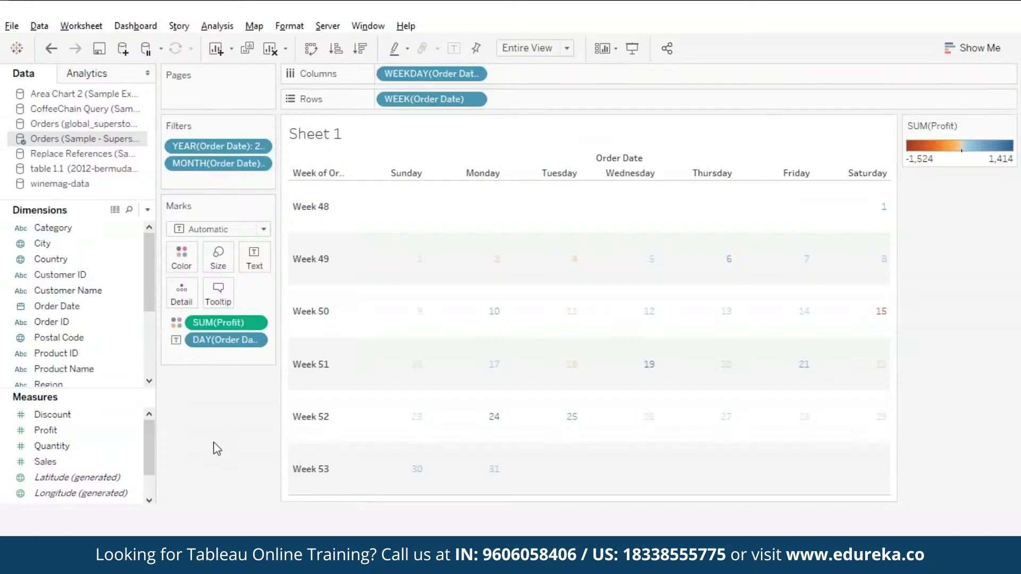
- Change the calendar's mark type to Square so each day is a filled cell
click(264, 230)
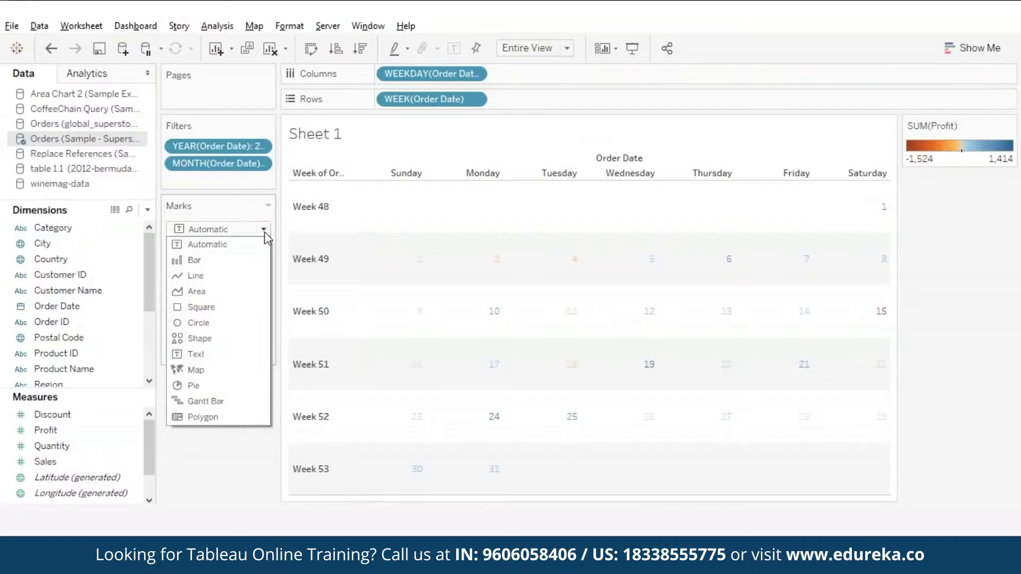
click(202, 307)
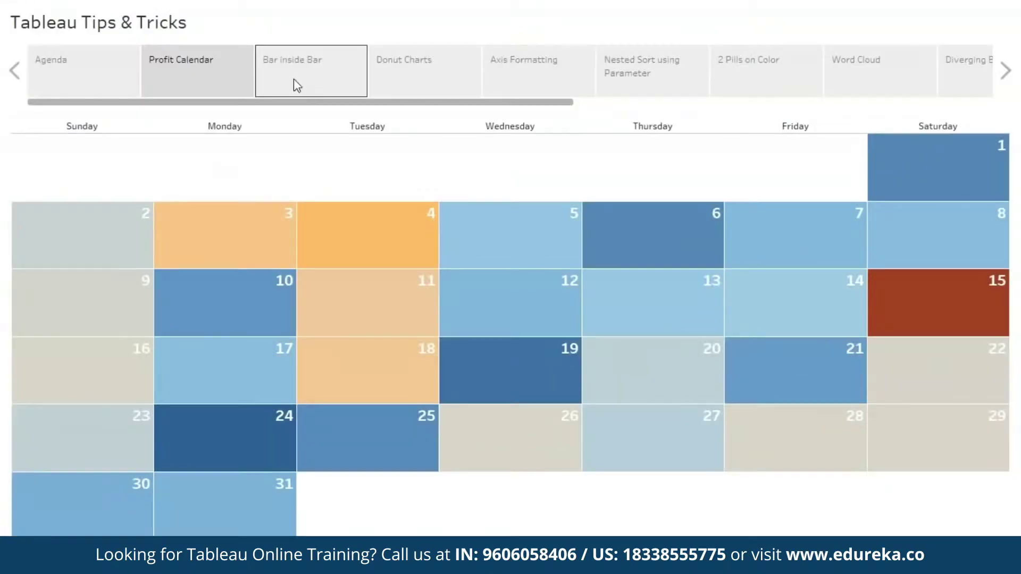
- Open the Bar inside Bar story point and view its example chart
click(290, 80)
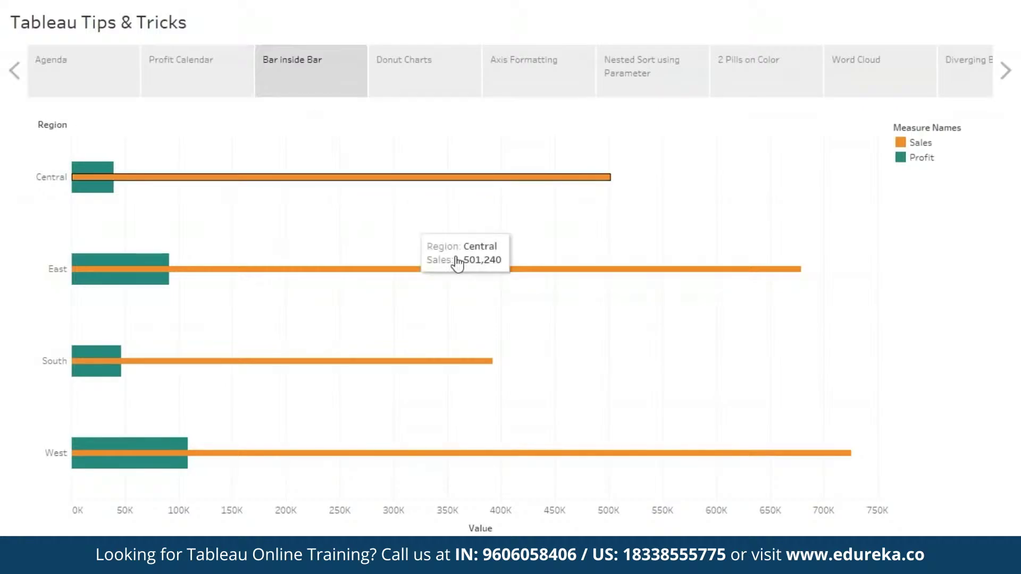
mouse_move(478, 286)
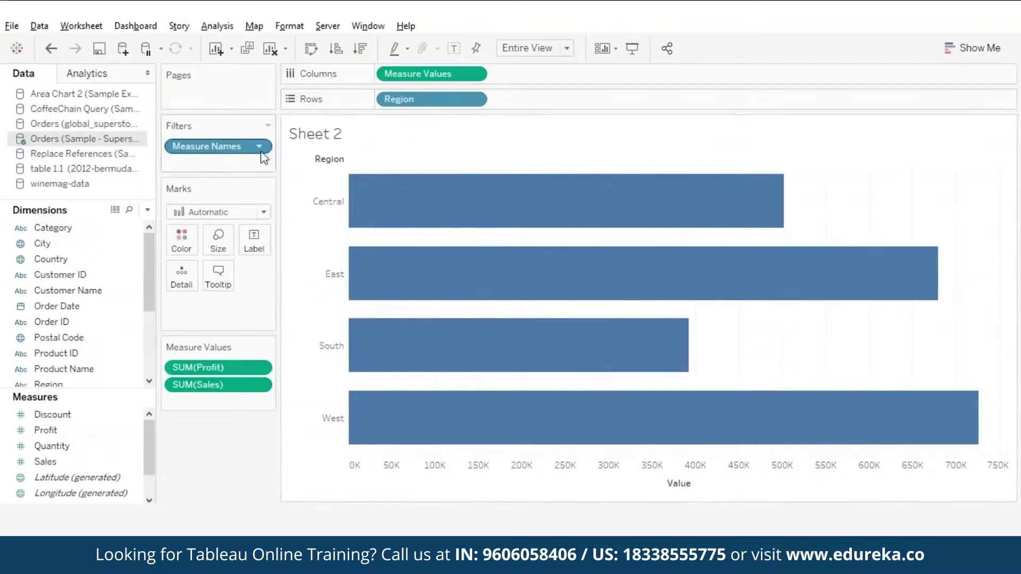
- Apply Measure Names to both the color and size of the regional bars, and make the bars thinner overall
drag(234, 152, 182, 242)
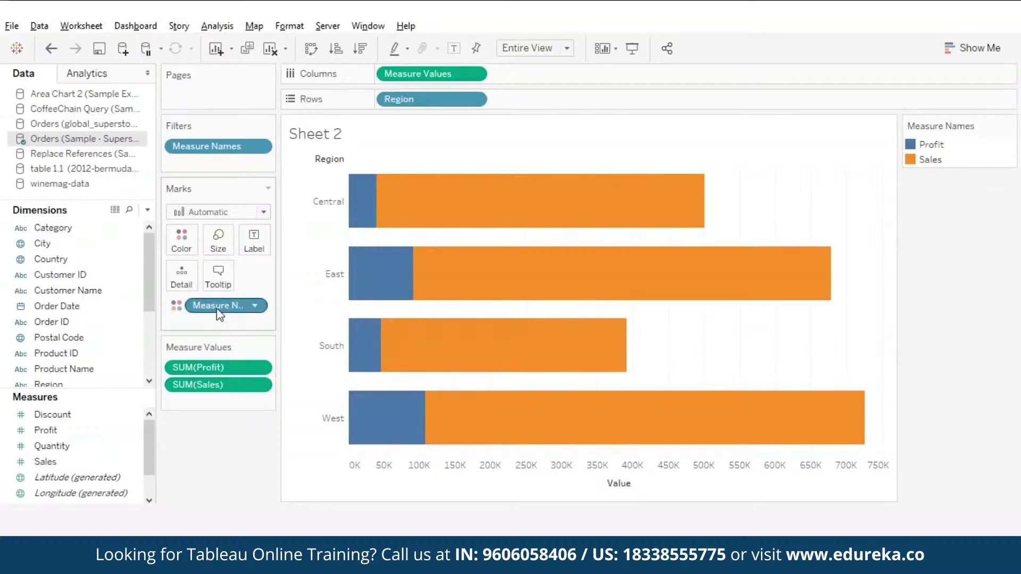
drag(220, 312, 219, 240)
click(218, 242)
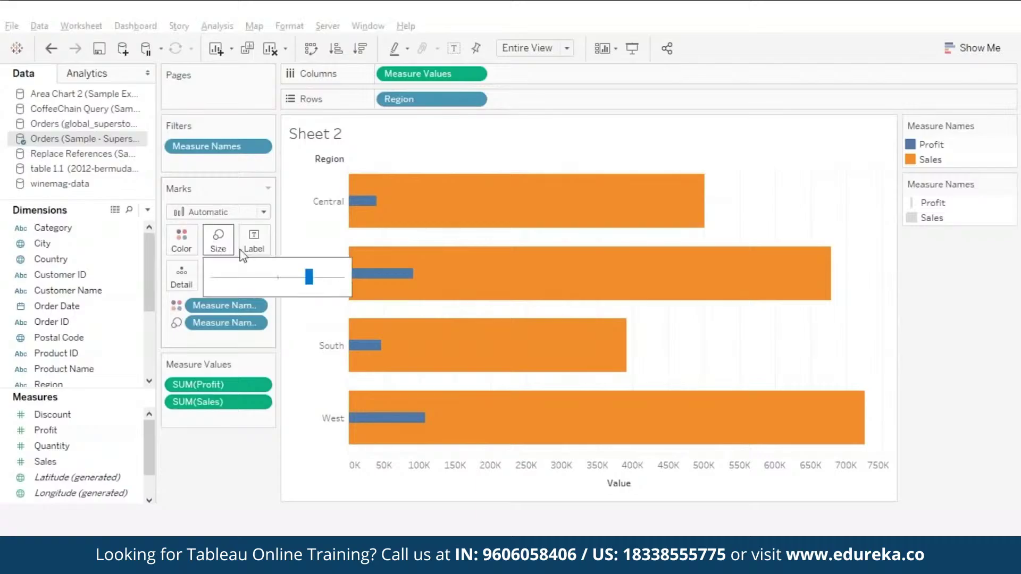
click(274, 278)
click(283, 279)
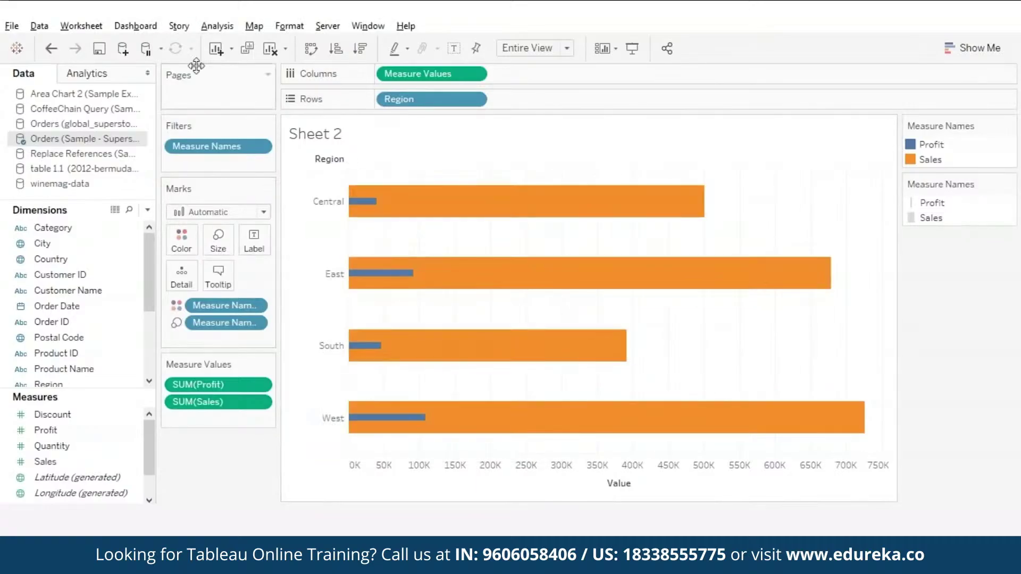
- Check that mark stacking is turned off for the Profit and Sales bar chart
click(217, 26)
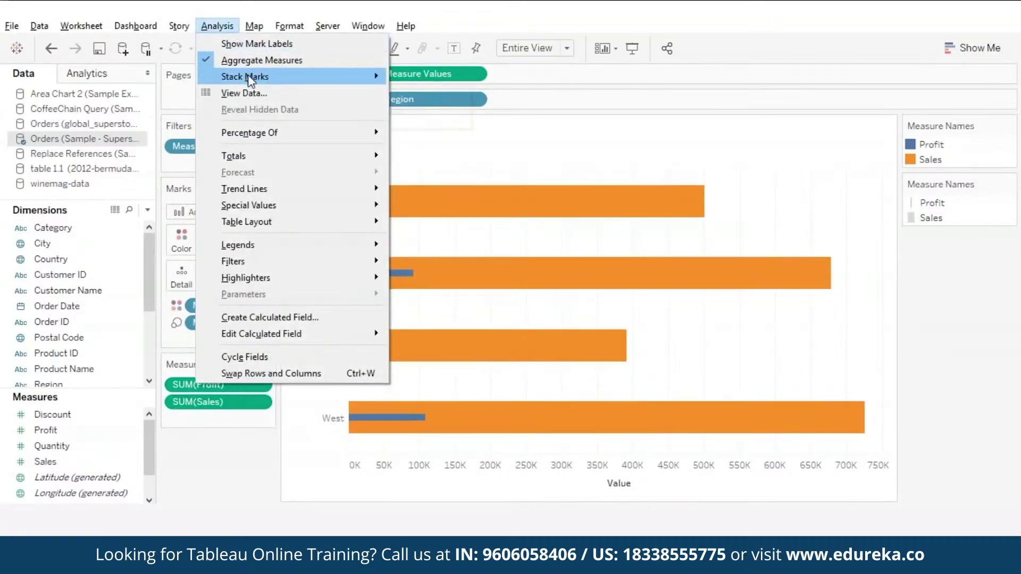
mouse_move(248, 76)
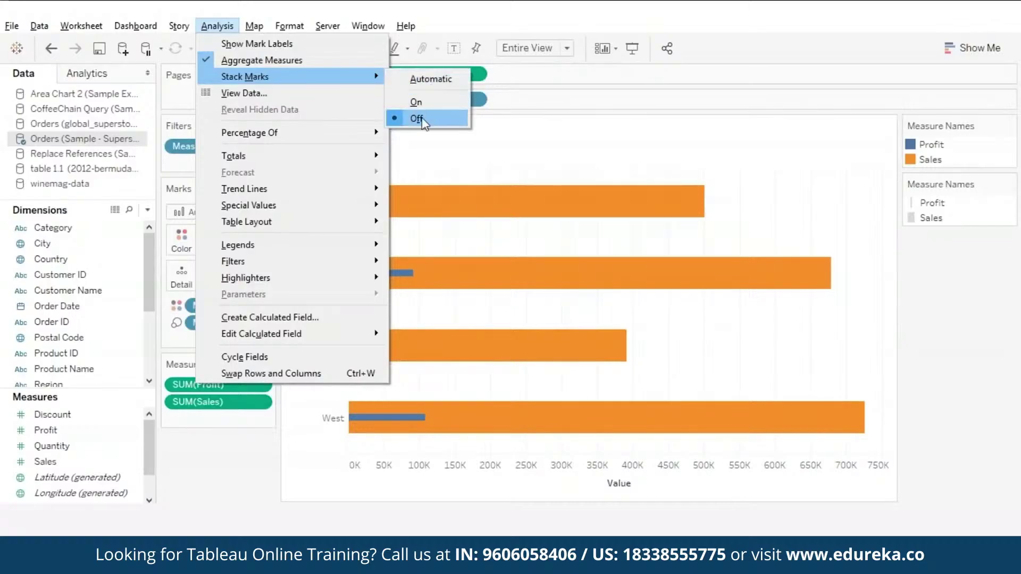
click(216, 497)
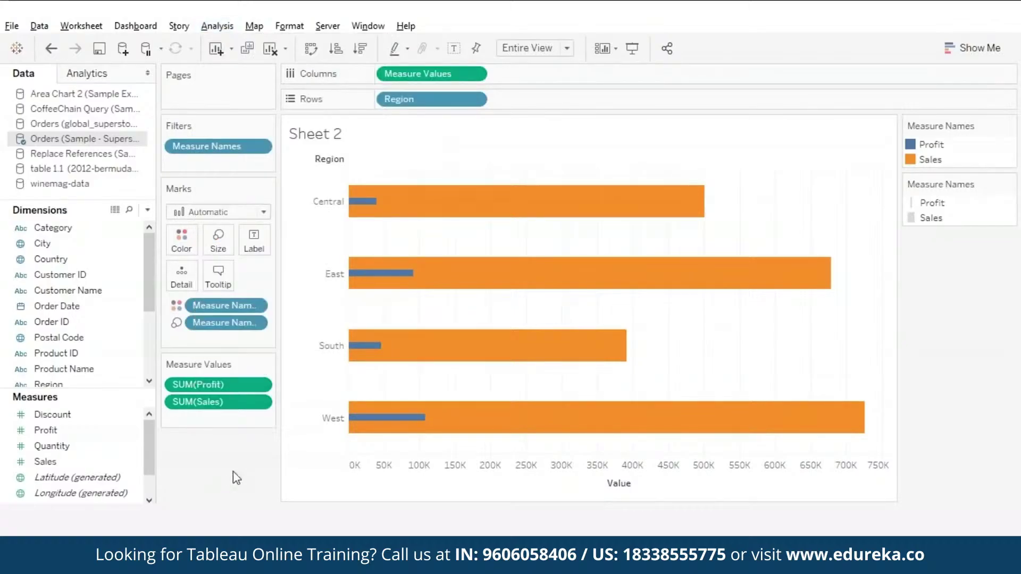
mouse_move(358, 462)
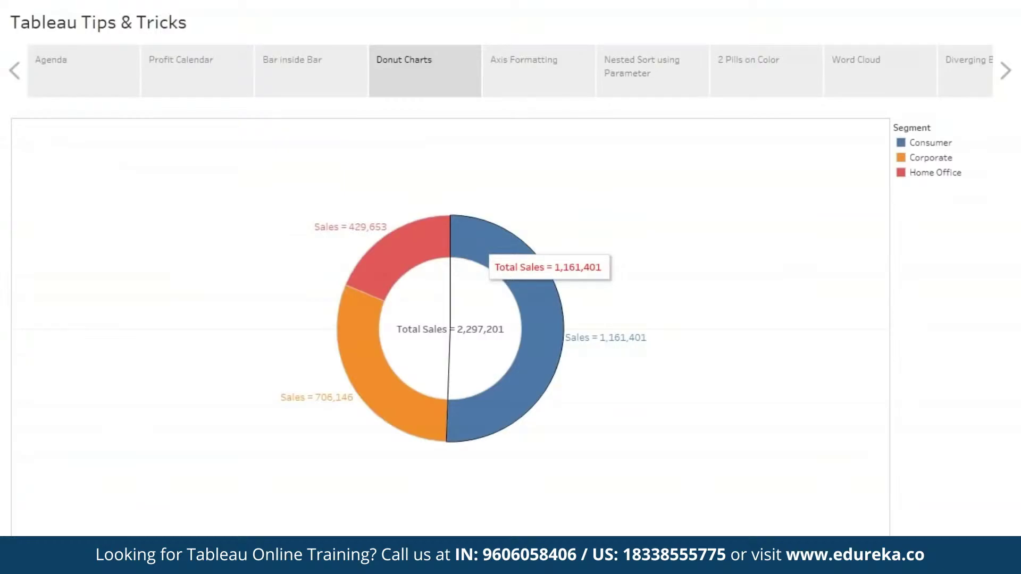
- Add Number of Records to the rows of the region pie chart, aggregated as Minimum
mouse_move(417, 245)
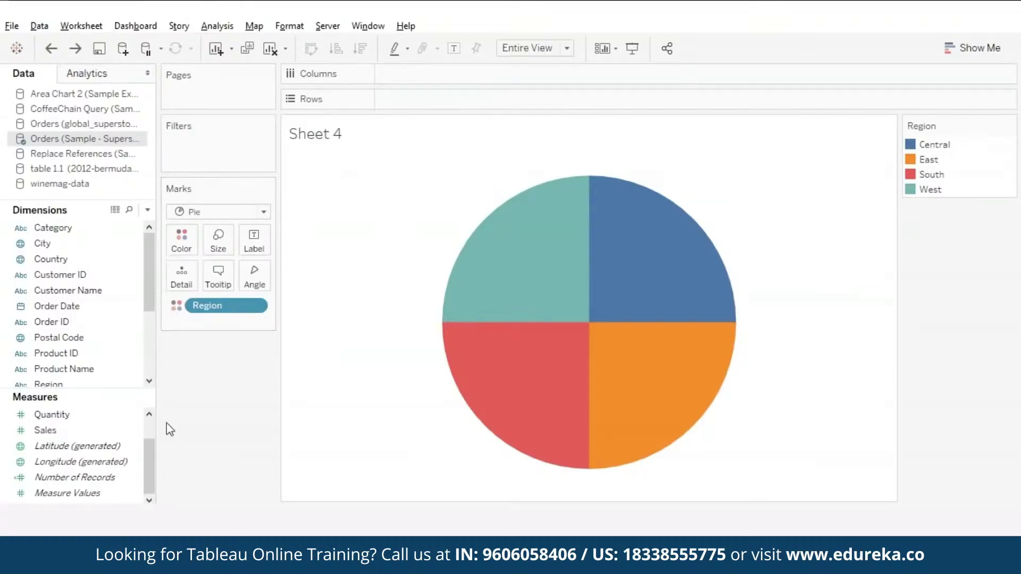
mouse_move(94, 459)
mouse_down()
mouse_move(426, 99)
mouse_move(383, 99)
mouse_up()
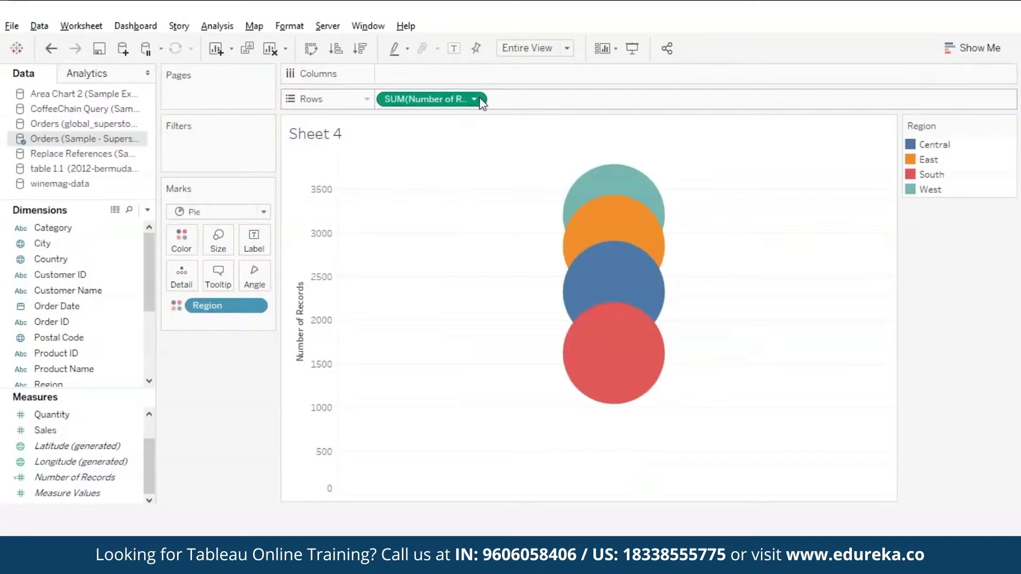
click(474, 99)
mouse_move(478, 254)
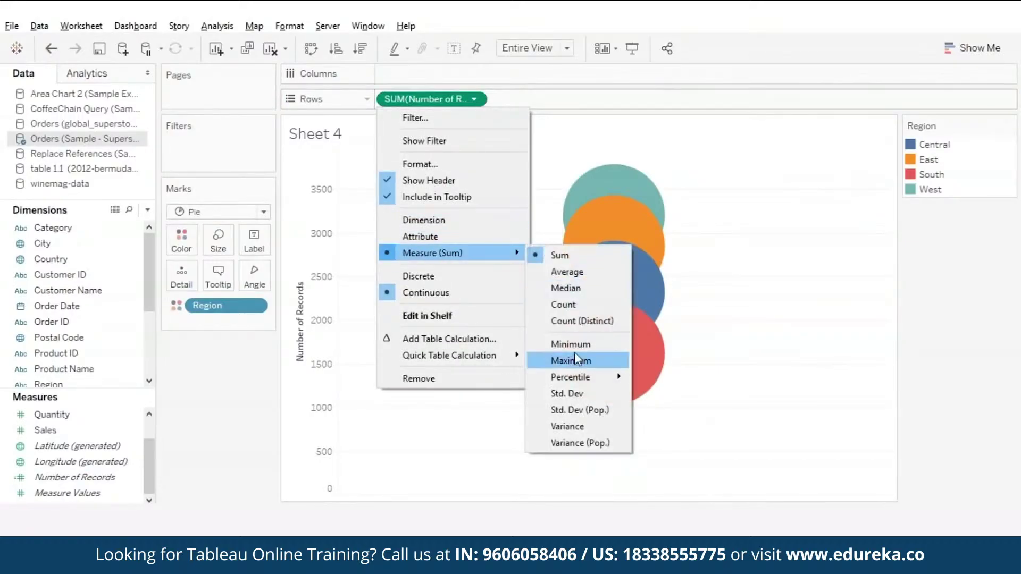
click(574, 353)
- Duplicate the minimum Number of Records field on the rows and combine the two pies on a dual axis
drag(437, 104, 554, 104)
click(587, 100)
click(538, 375)
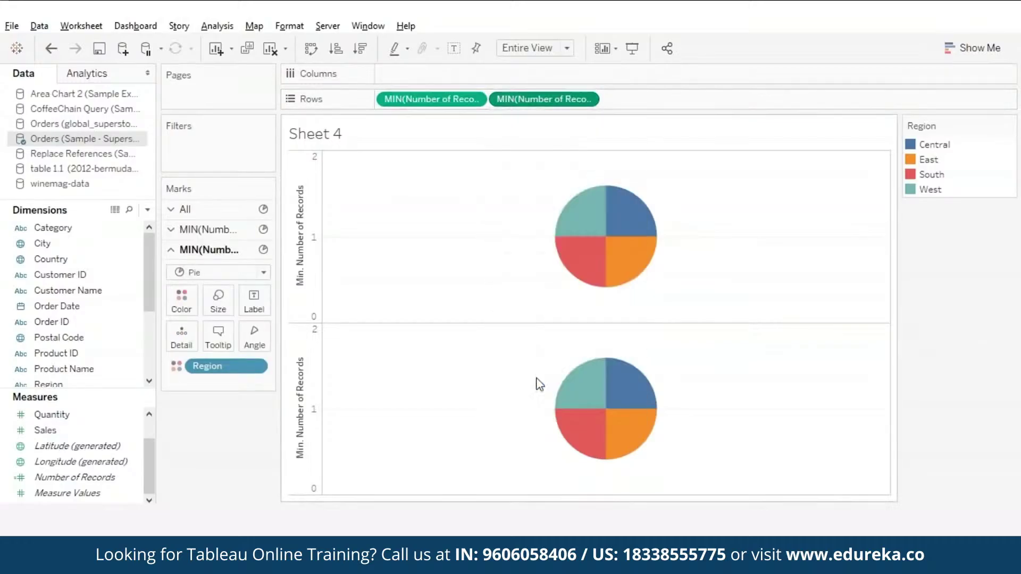
- Hide the headers of both Number of Records axes
right_click(874, 232)
click(889, 395)
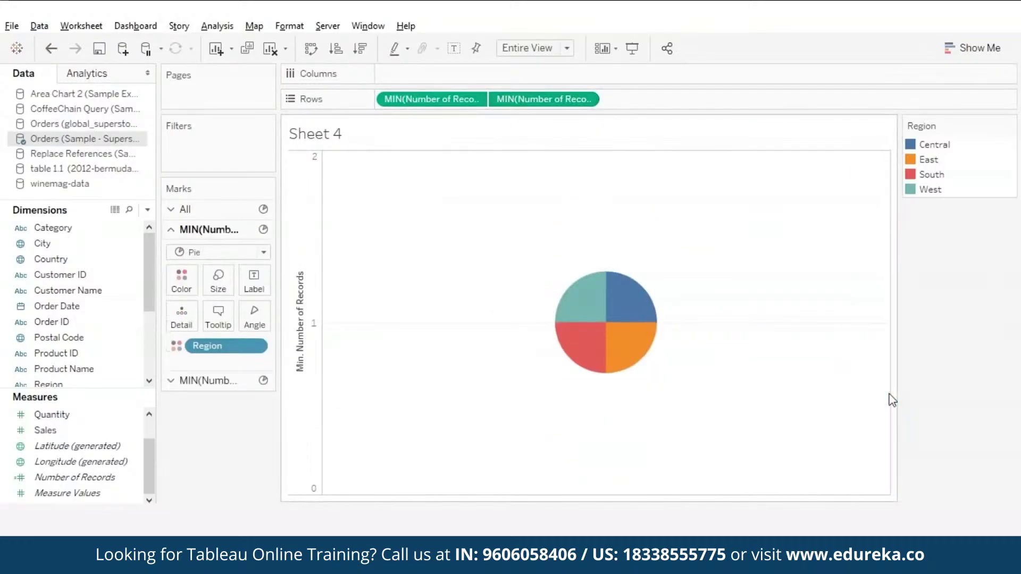
right_click(295, 267)
click(347, 414)
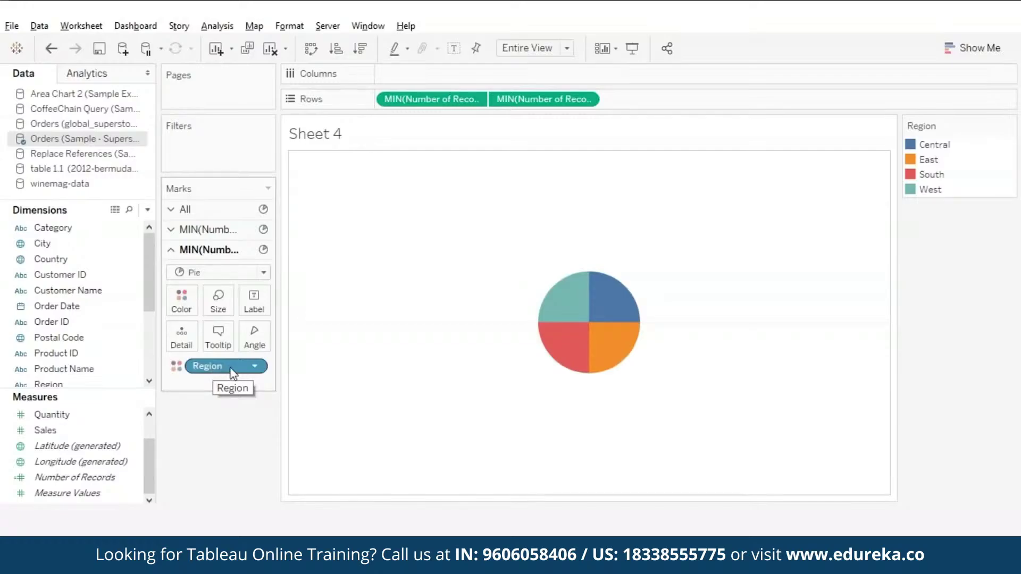
- Remove Region from the second pie's marks and color that pie white
drag(214, 374, 213, 425)
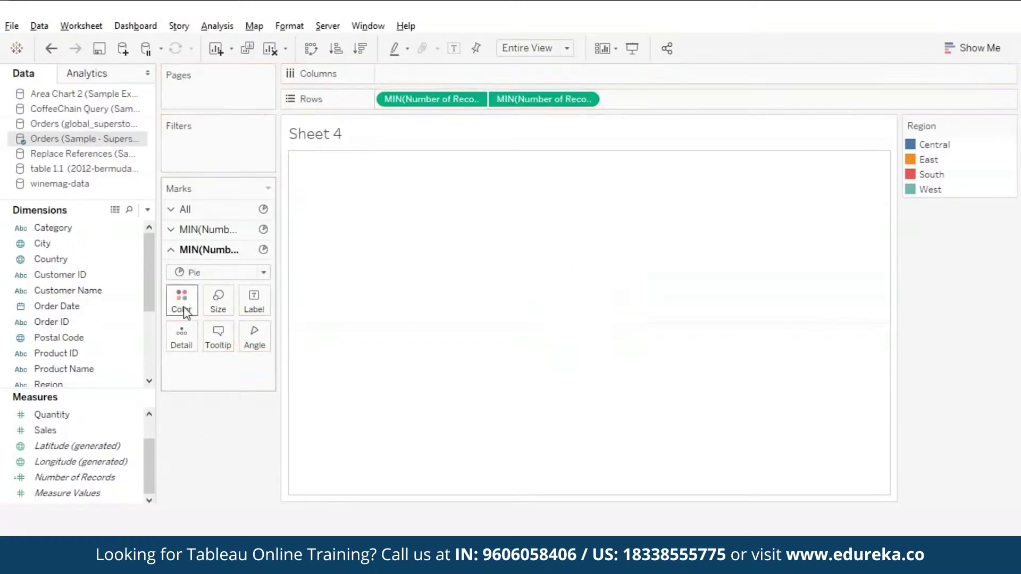
click(181, 301)
click(374, 423)
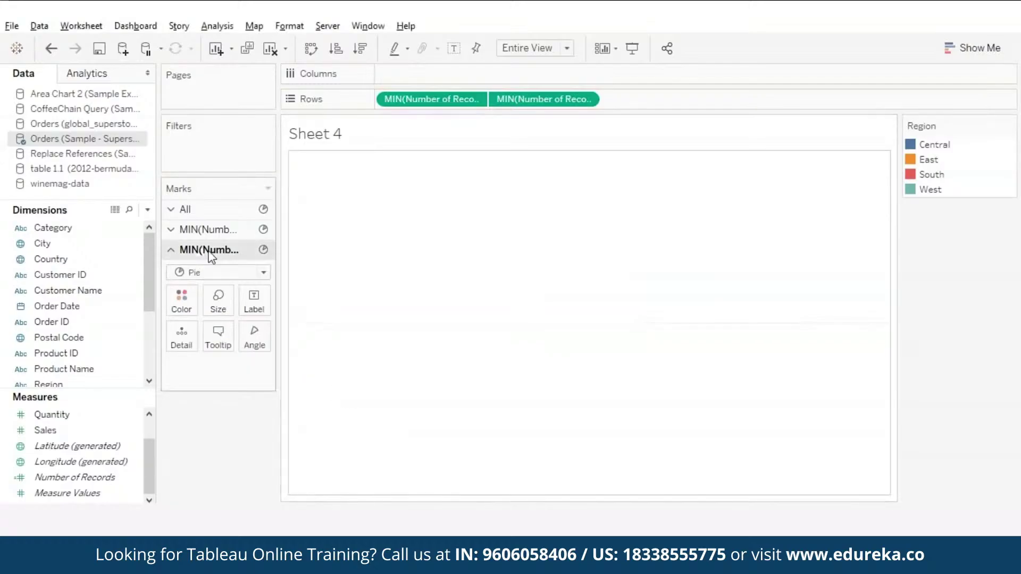
- Enlarge the first pie, colored by Region, so it forms a ring around the white circle
click(209, 230)
click(223, 283)
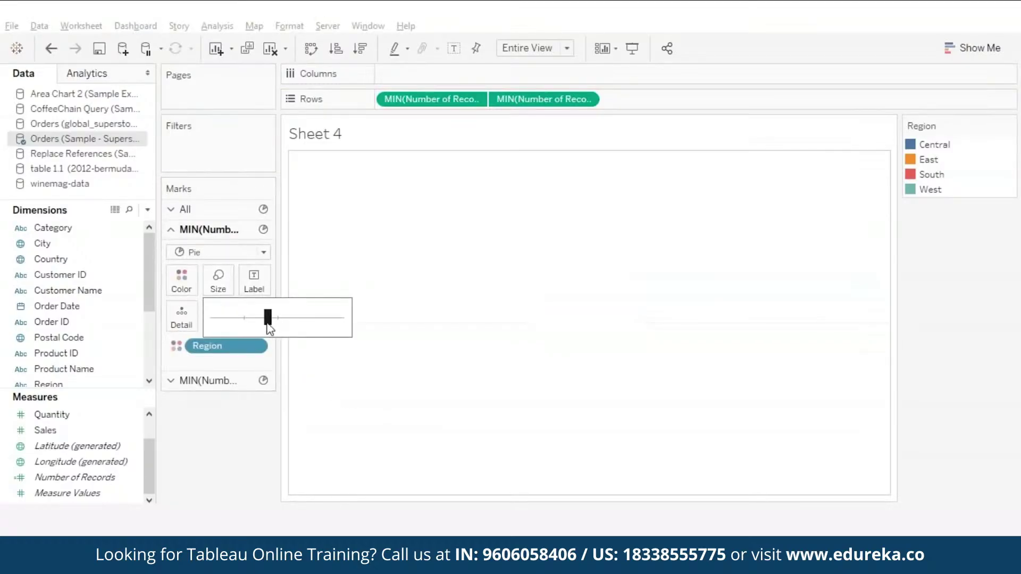
drag(268, 318, 308, 328)
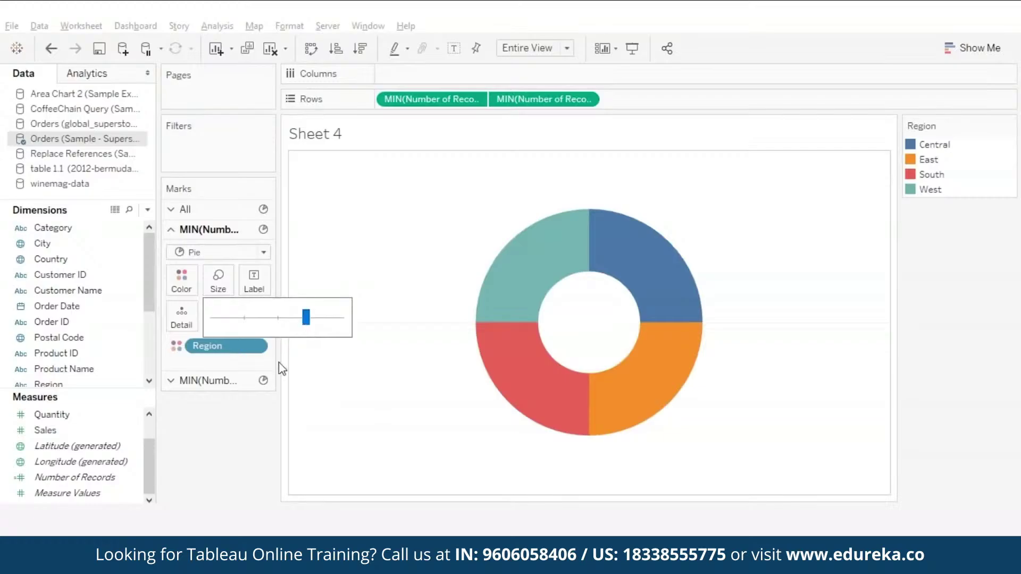
click(217, 466)
- Enlarge the white inner circle to make the donut ring thinner
click(213, 381)
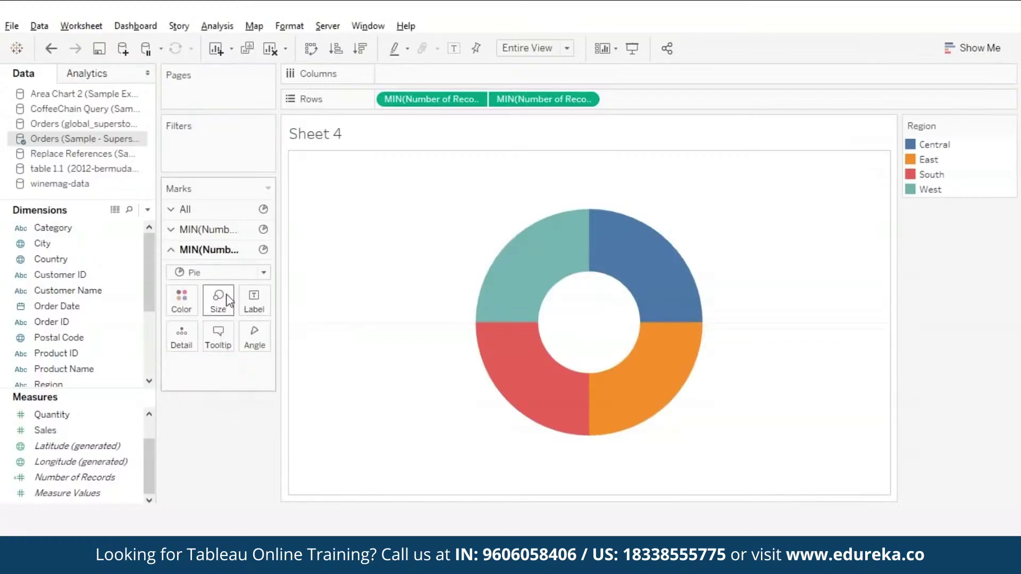
click(218, 299)
drag(291, 338, 290, 339)
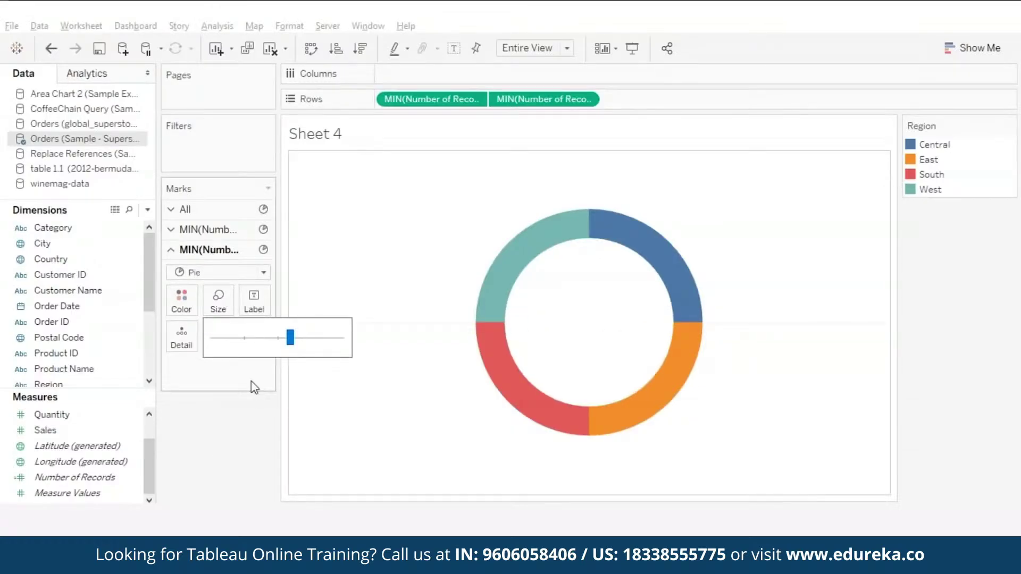
click(231, 421)
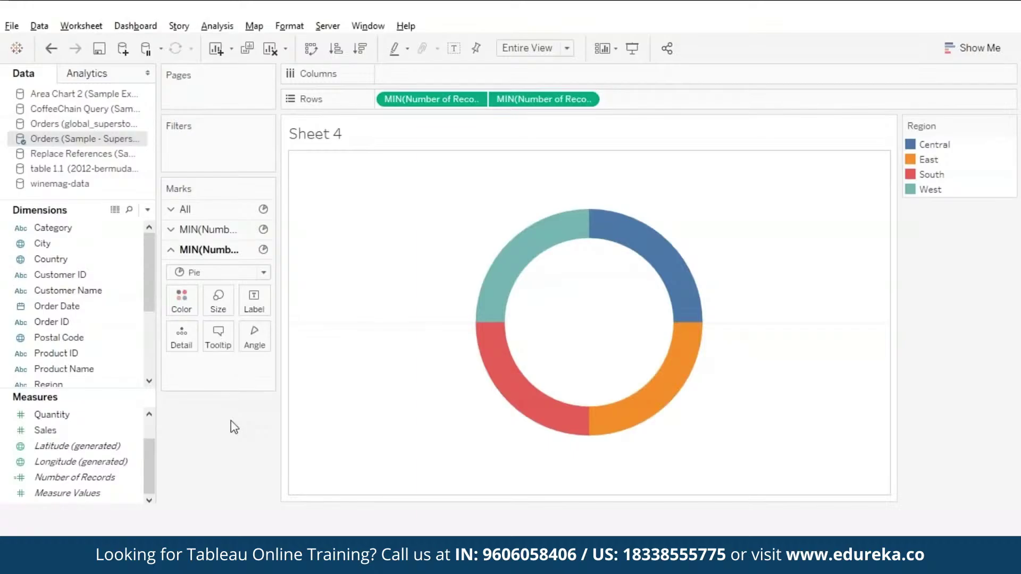
- Label the inner circle with the sum of Sales, preceded by the text "Total Sales = "
drag(51, 431, 255, 298)
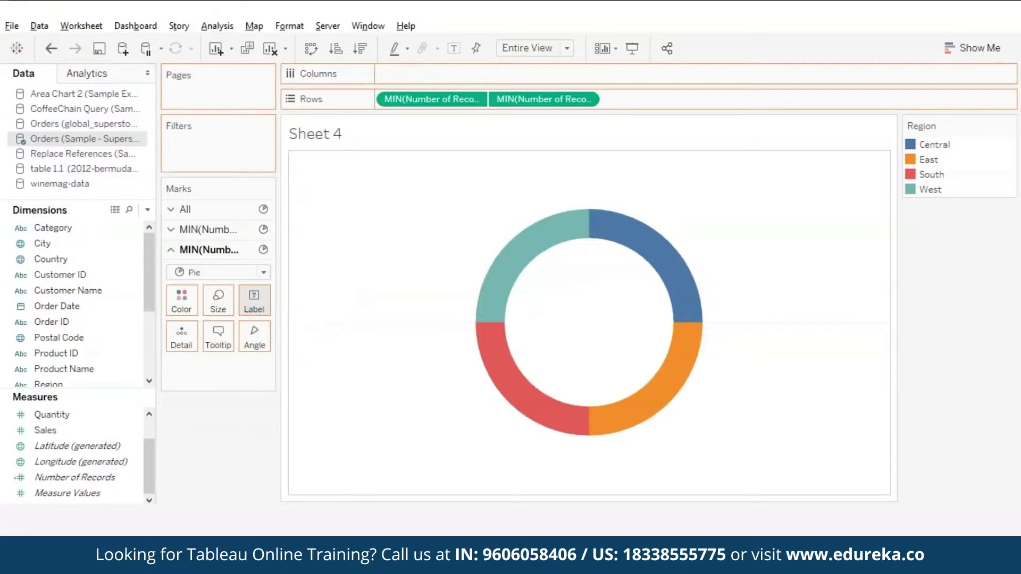
click(253, 301)
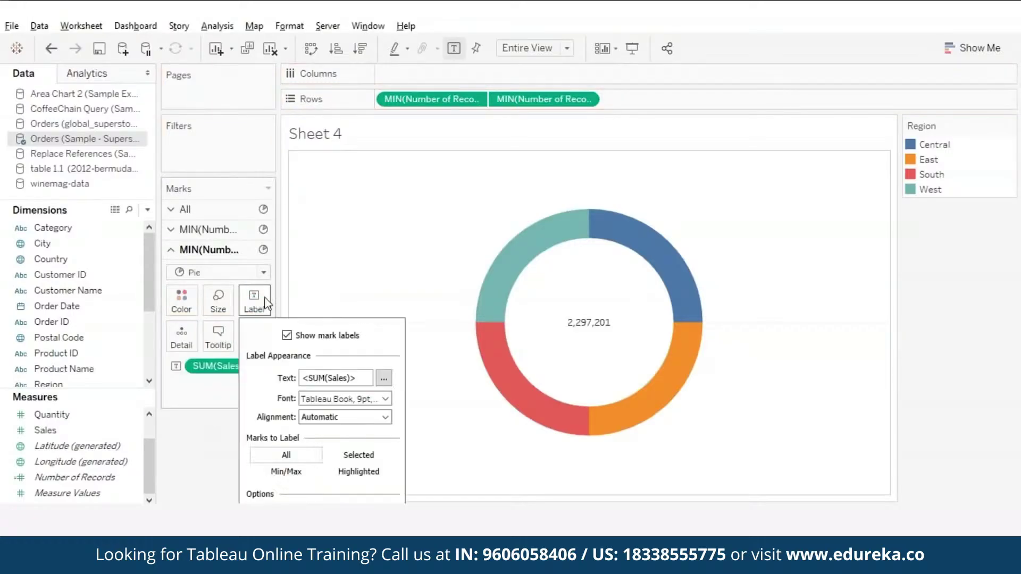
click(383, 378)
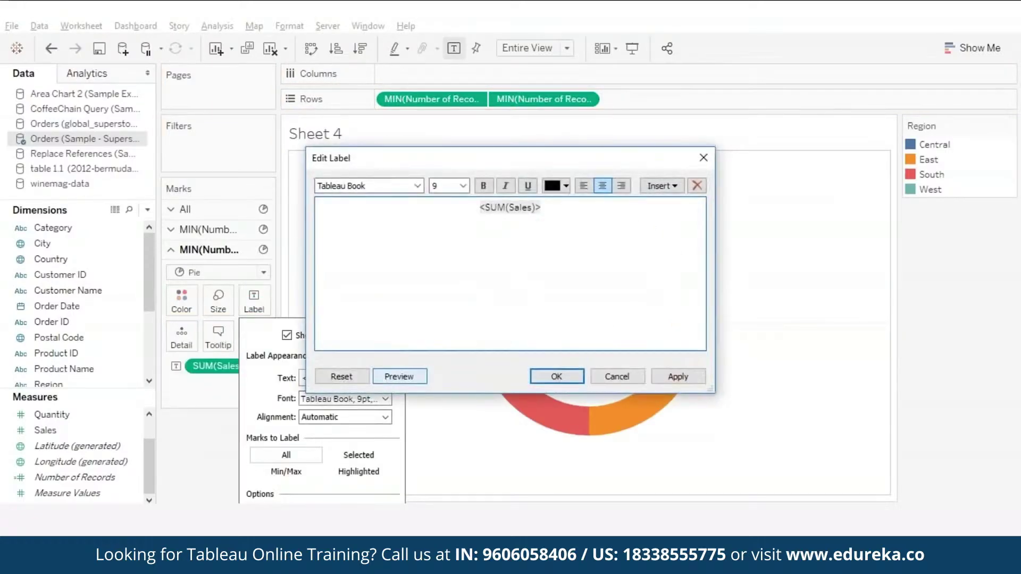
text(Total Sales =)
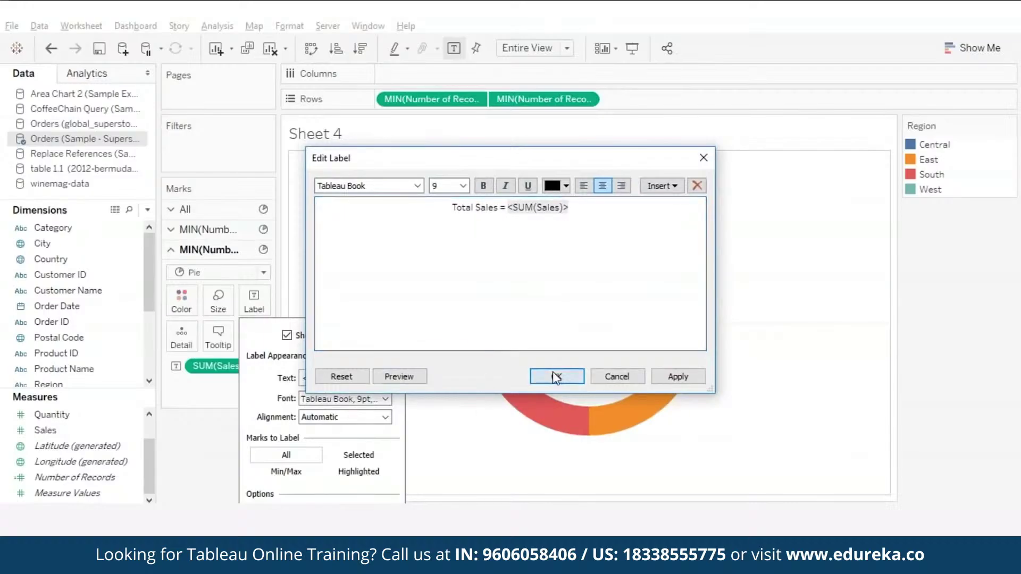
click(548, 376)
- Label the outer ring's regions with the sum of Sales, preceded by the text "Regional Sales = "
click(205, 228)
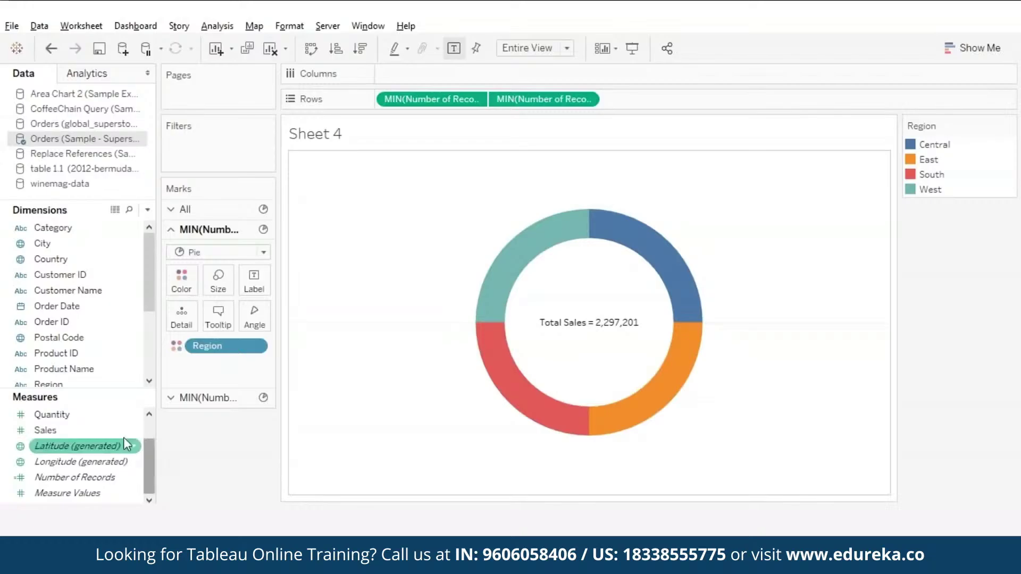
drag(47, 431, 251, 282)
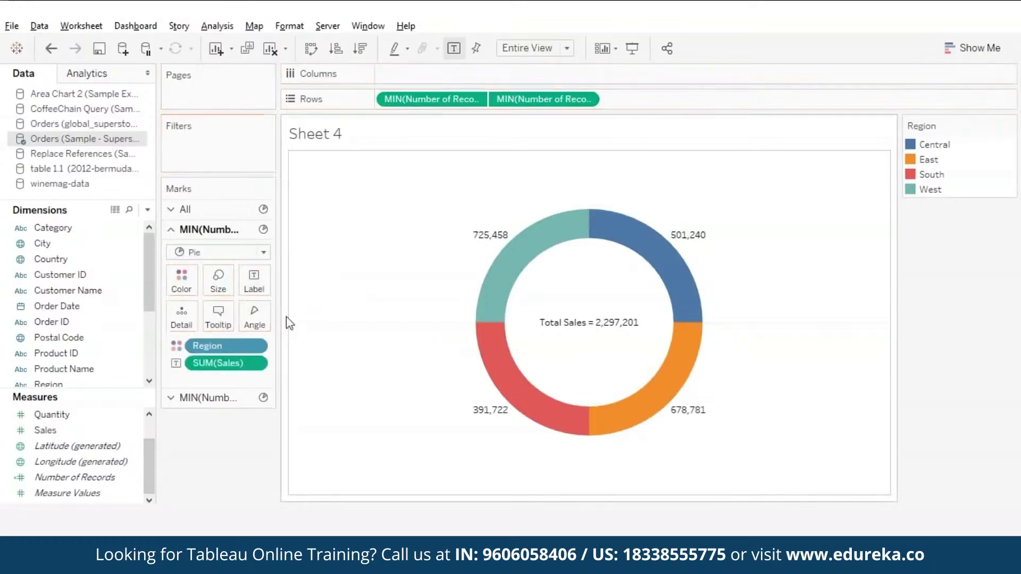
click(254, 282)
click(386, 357)
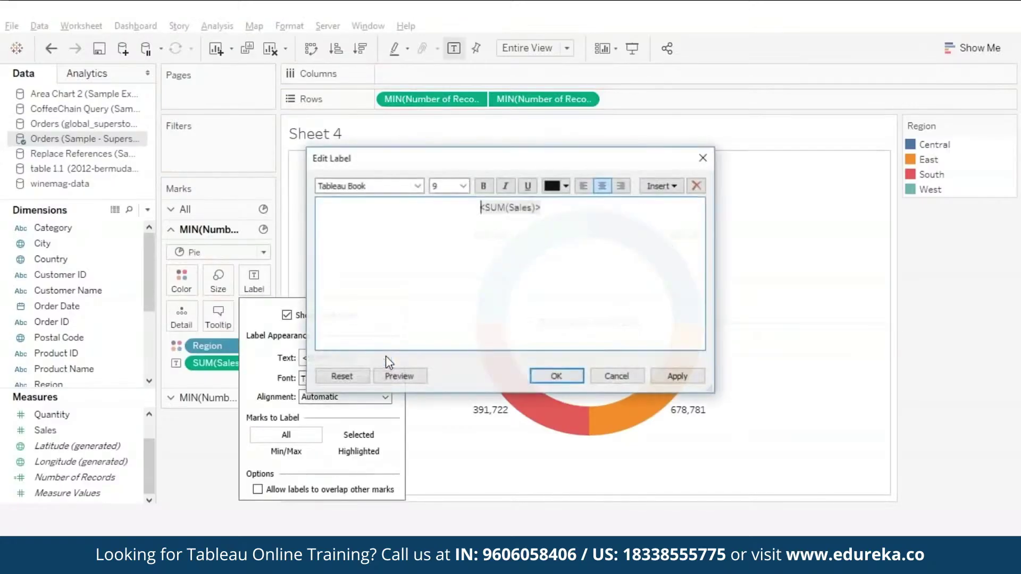
text(Regional Sales)
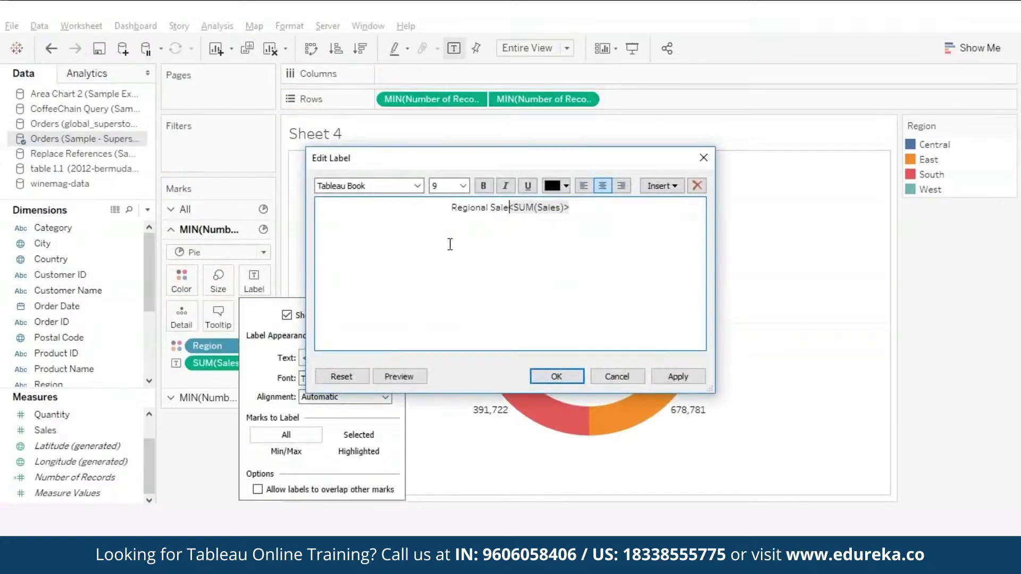
text( =)
click(557, 376)
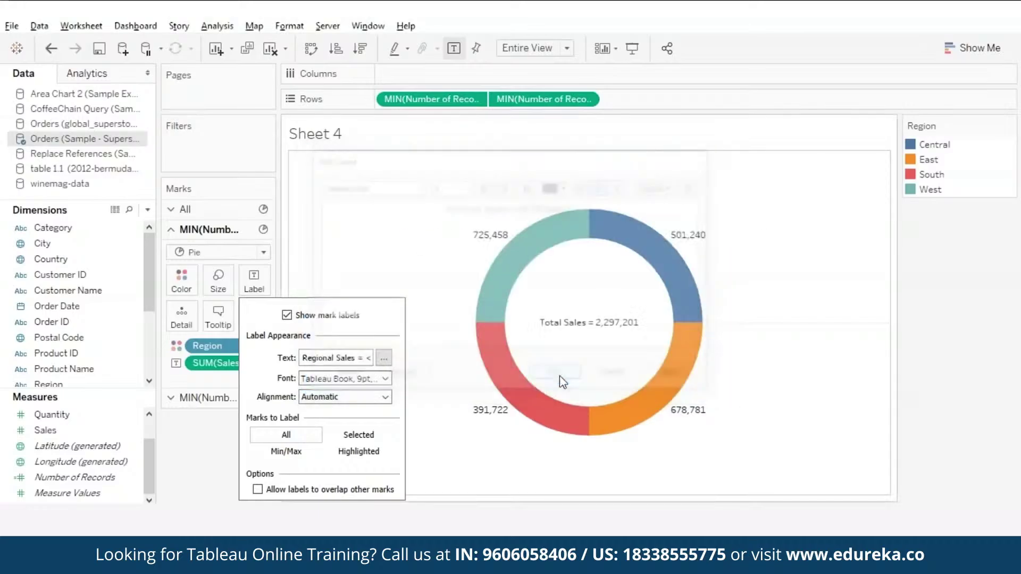
click(185, 453)
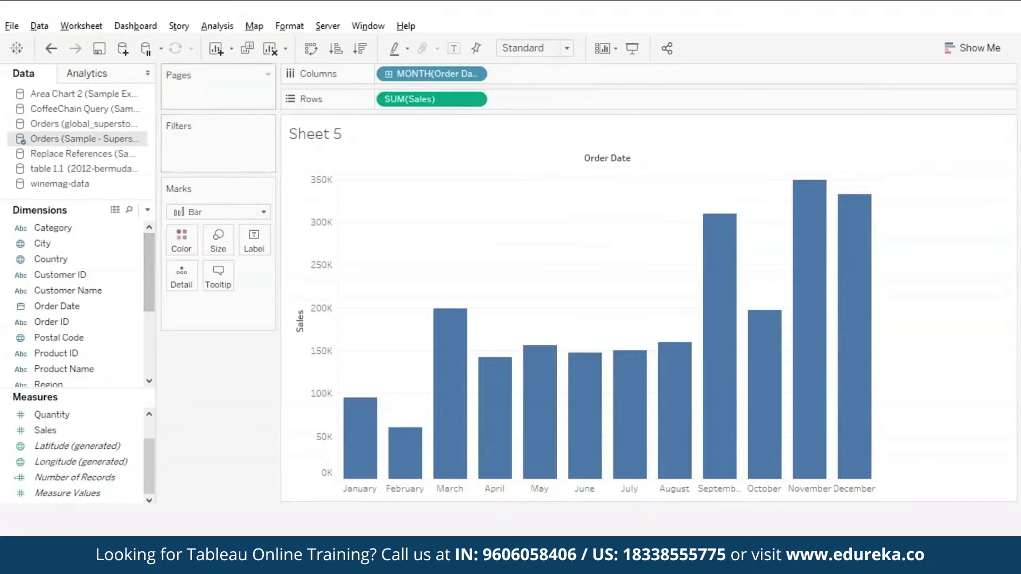
- Try turning off the table option that shows the innermost level at the bottom of the view, and undo it
click(217, 25)
mouse_move(329, 227)
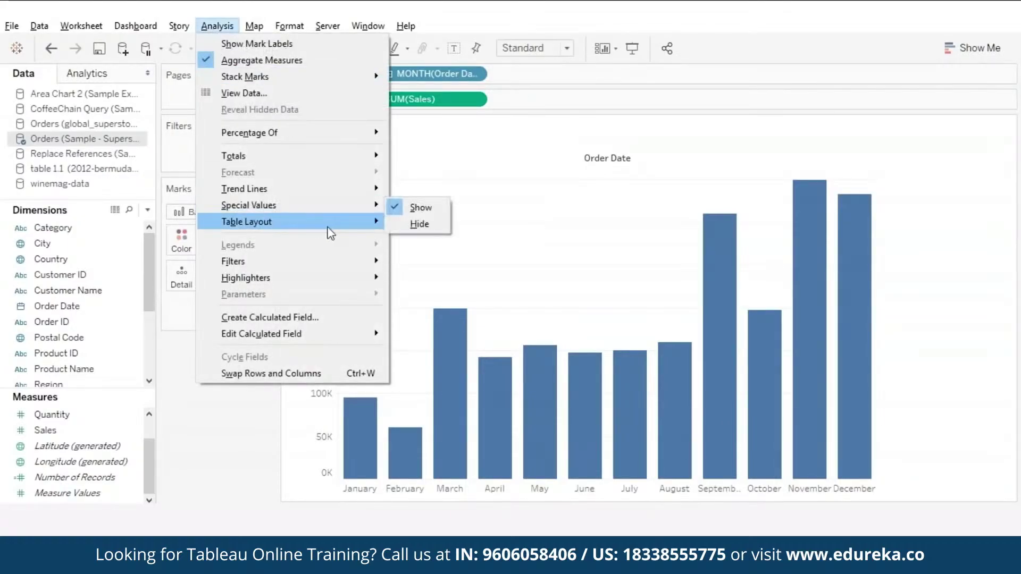
click(432, 294)
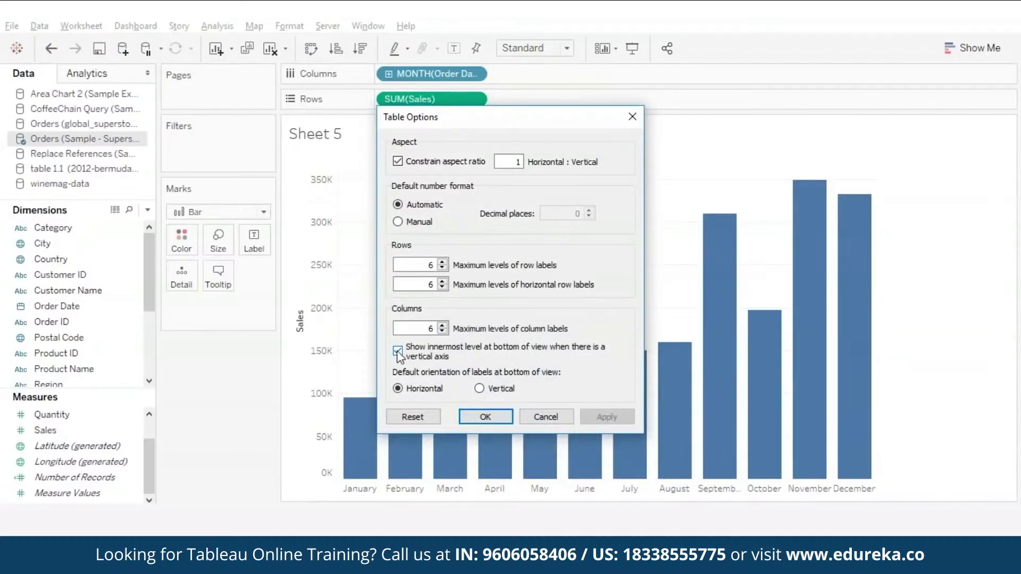
click(398, 351)
click(496, 420)
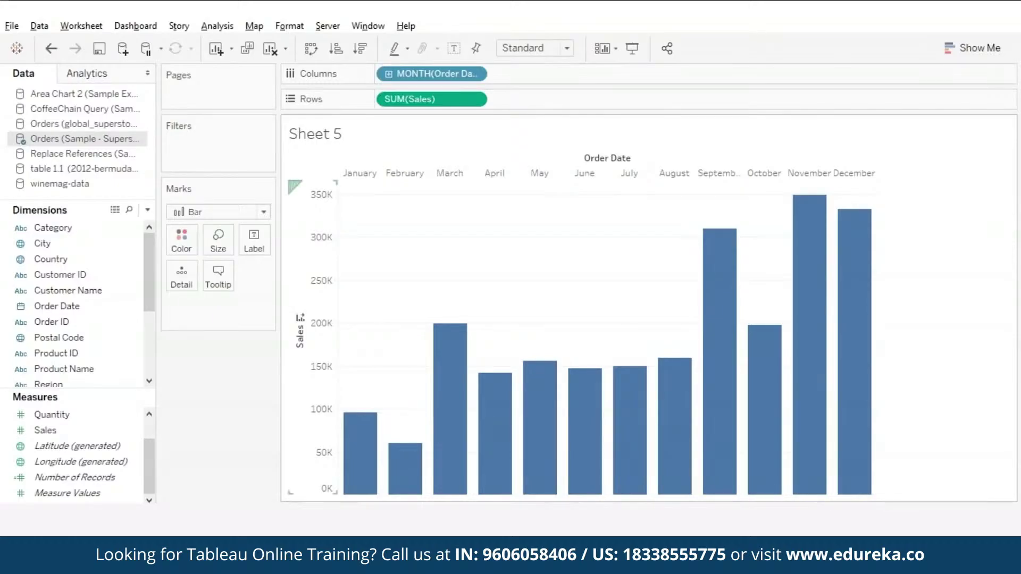
click(53, 50)
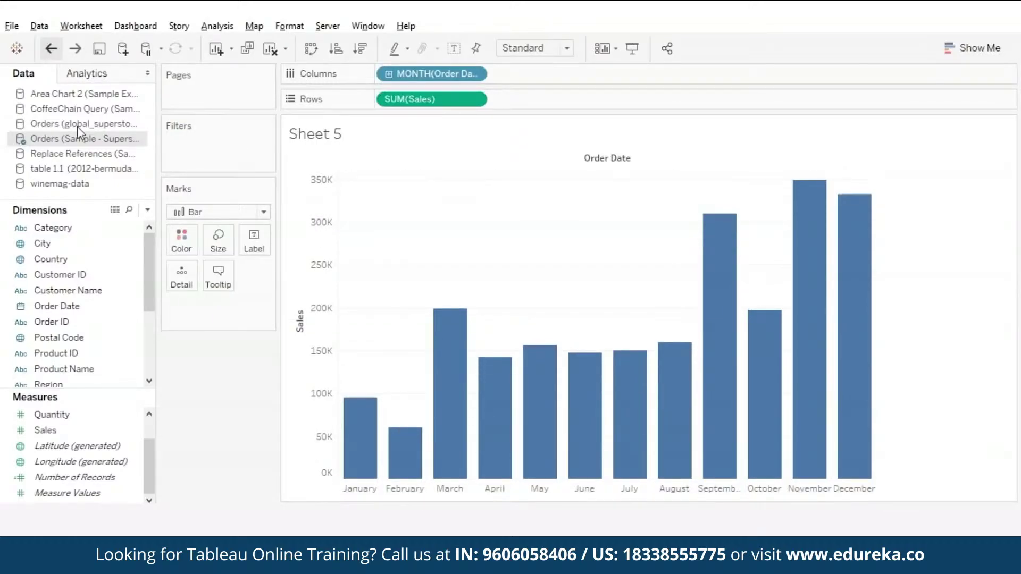
- Duplicate the Order Date field and add the discrete MONTH of Order Date (copy) to Columns after the existing month field
click(64, 308)
right_click(64, 308)
click(107, 69)
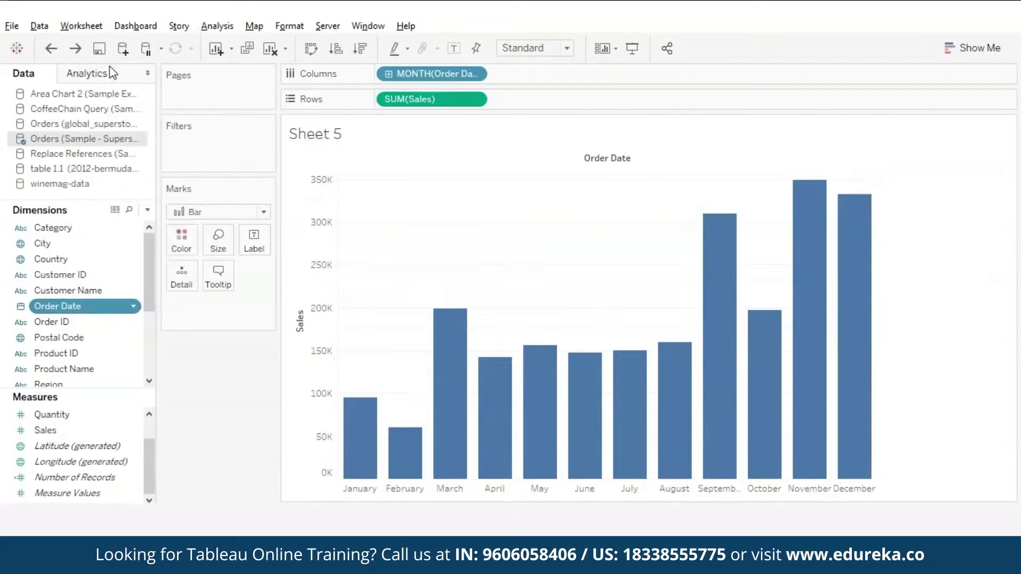
right_click(75, 326)
drag(75, 326, 511, 74)
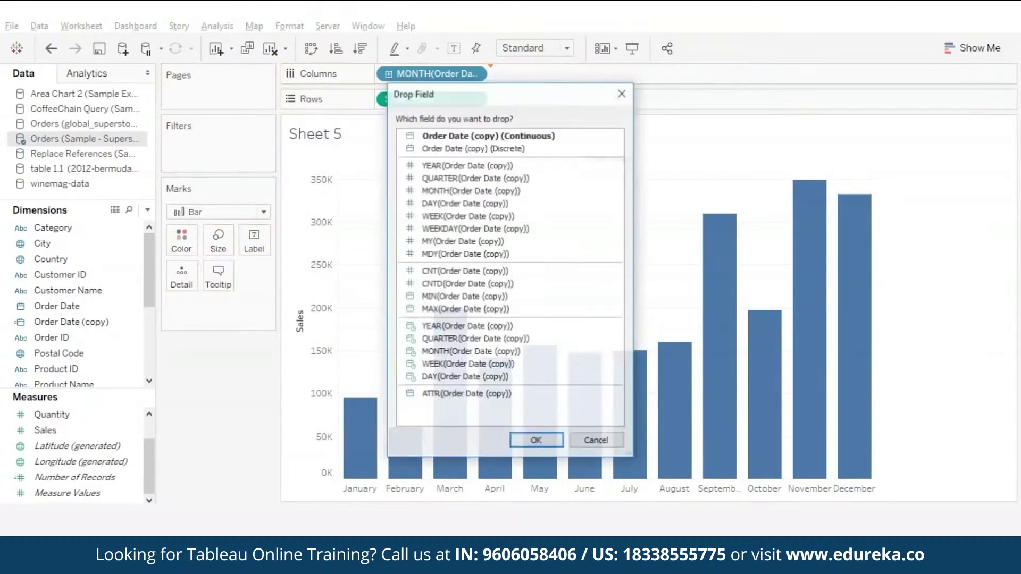
click(435, 191)
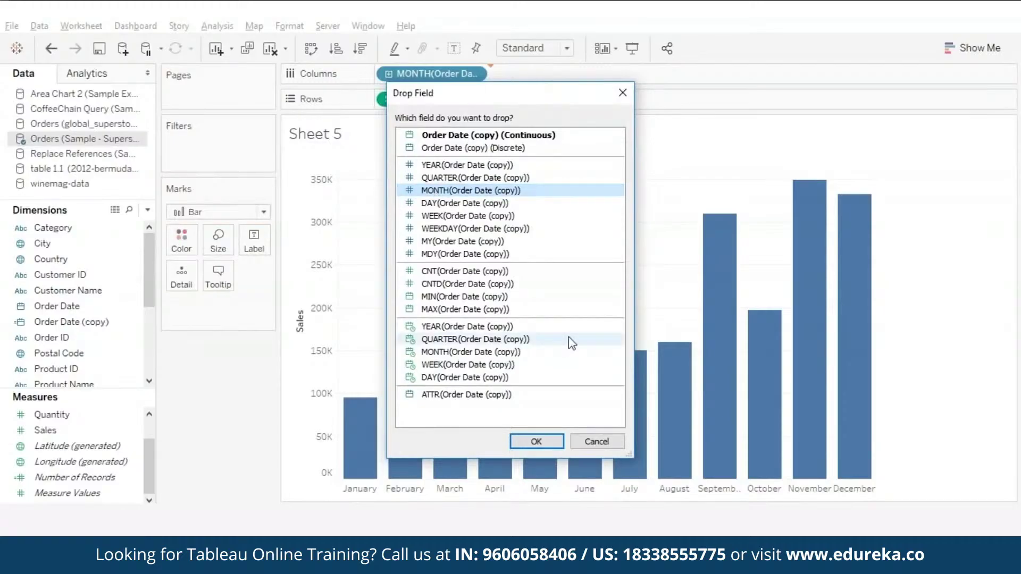
click(535, 441)
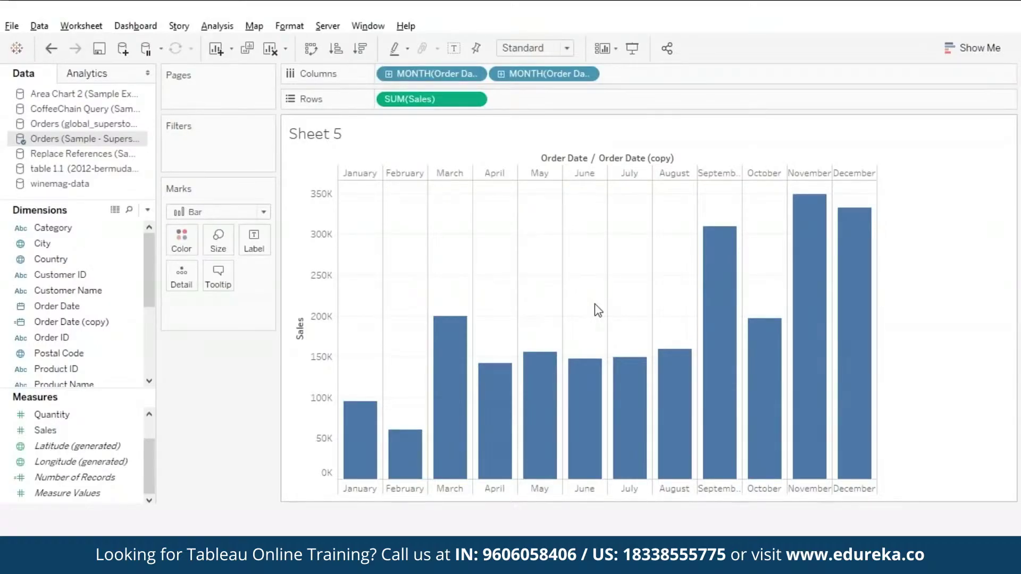
- Hide the header of the Order Date (copy) month field so only the upper month labels remain
click(587, 74)
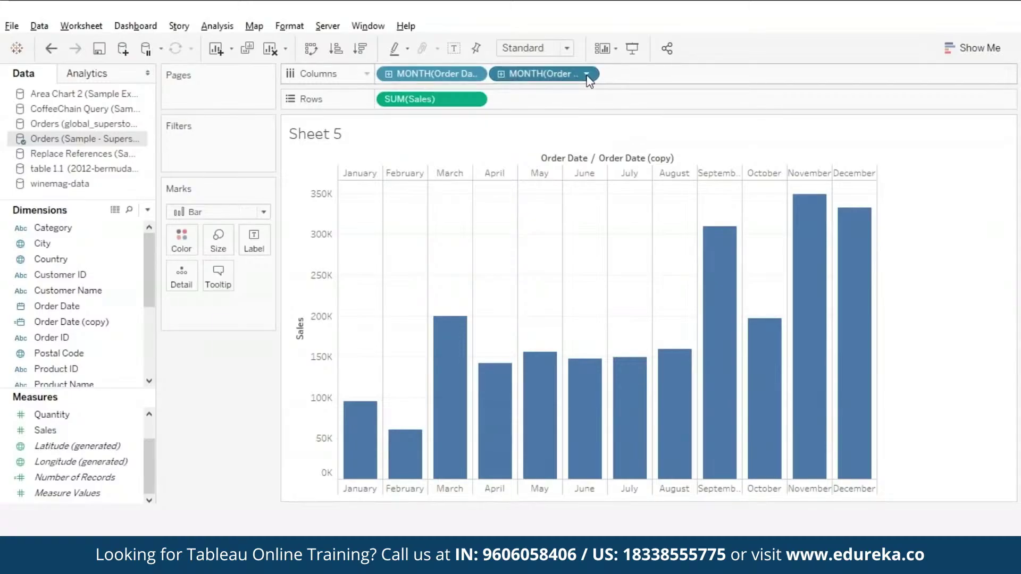
click(541, 183)
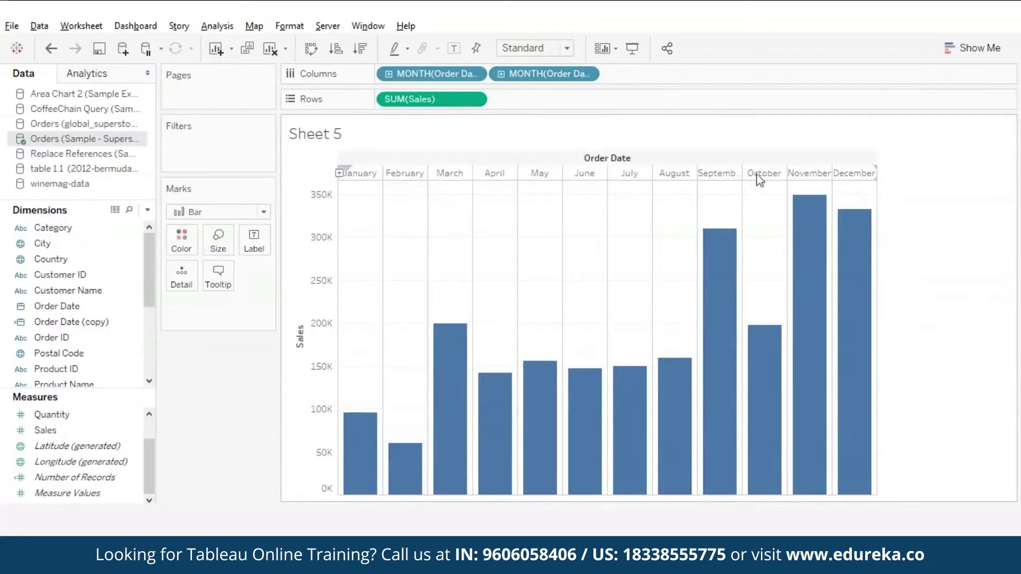
mouse_move(825, 206)
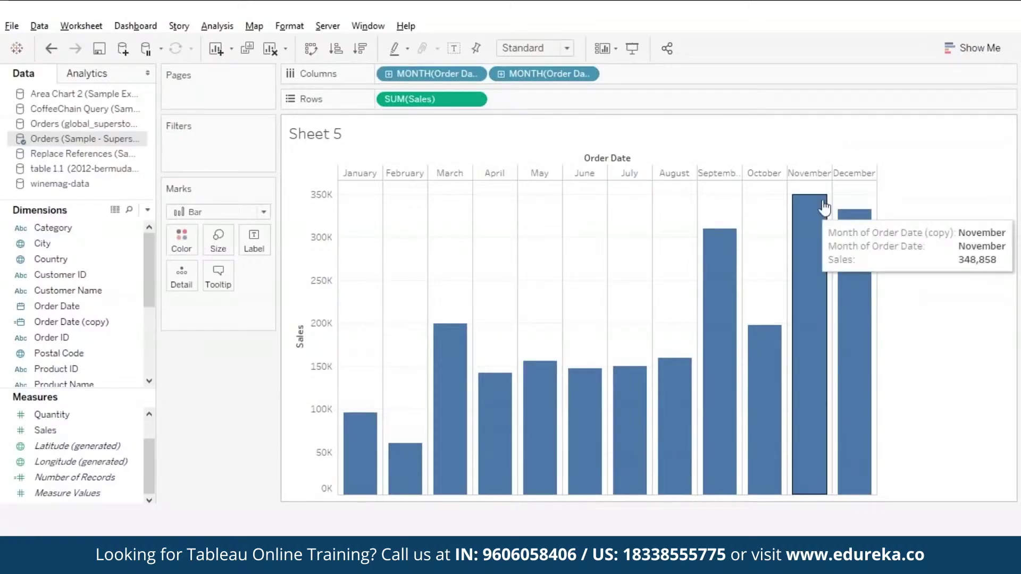
- Format the dates in the month header, trying Abbreviation and settling on First Letter
click(755, 178)
right_click(755, 180)
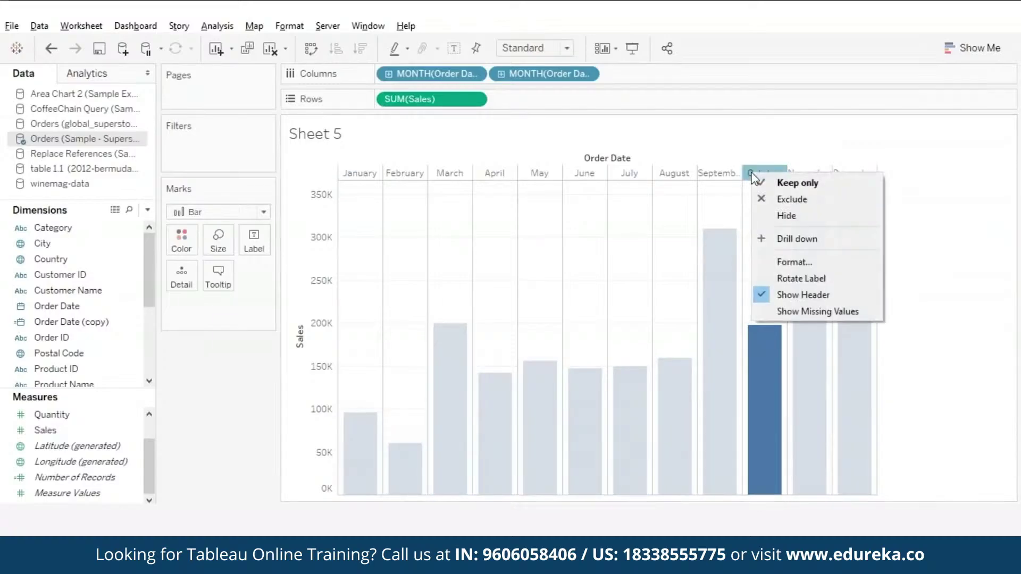
click(792, 263)
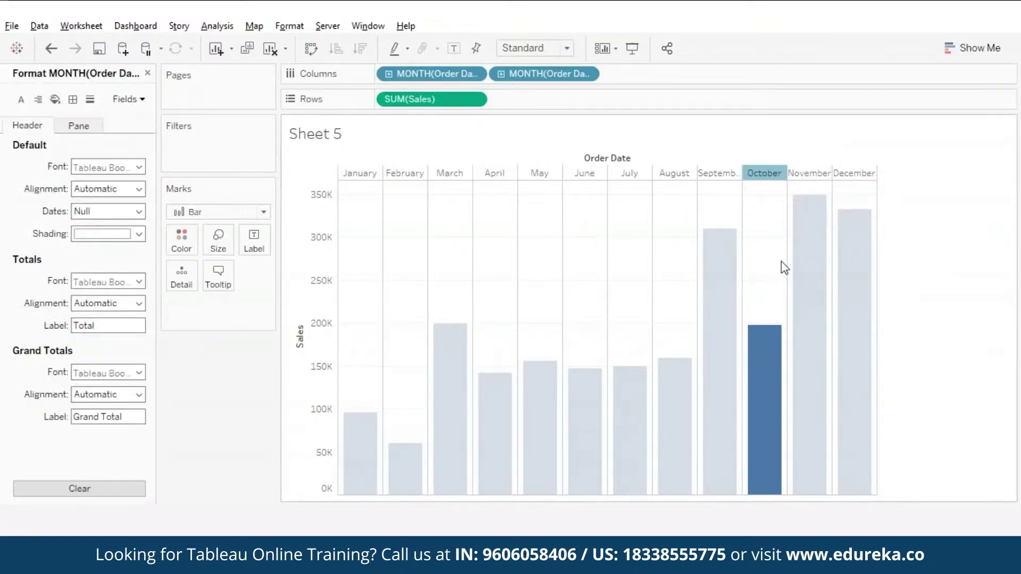
click(139, 211)
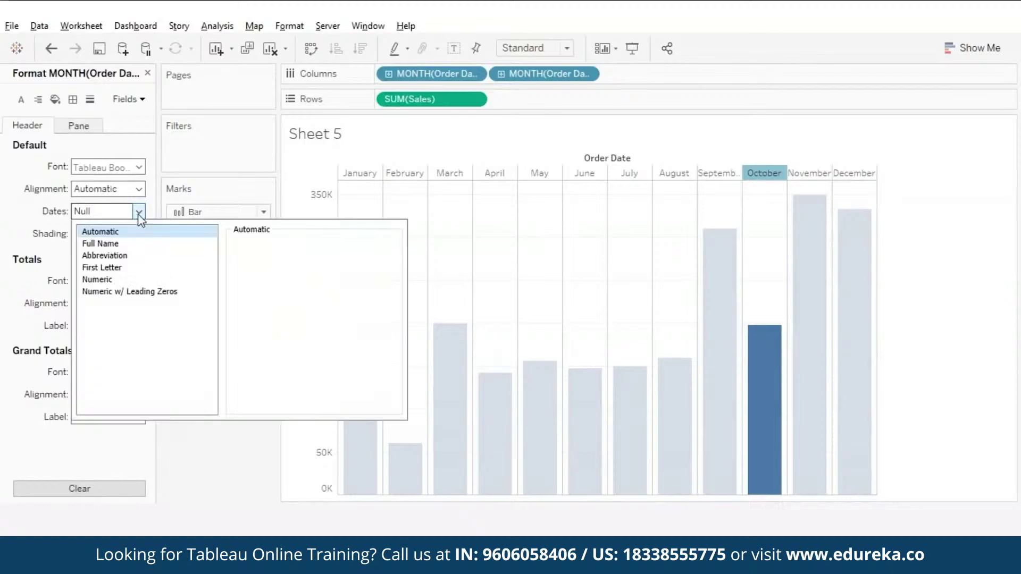
click(114, 256)
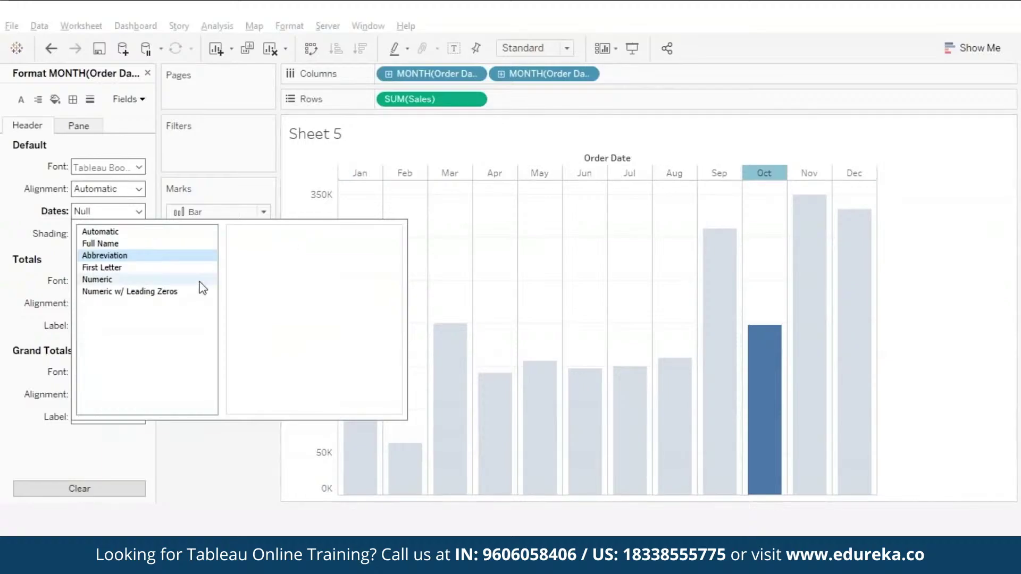
click(118, 268)
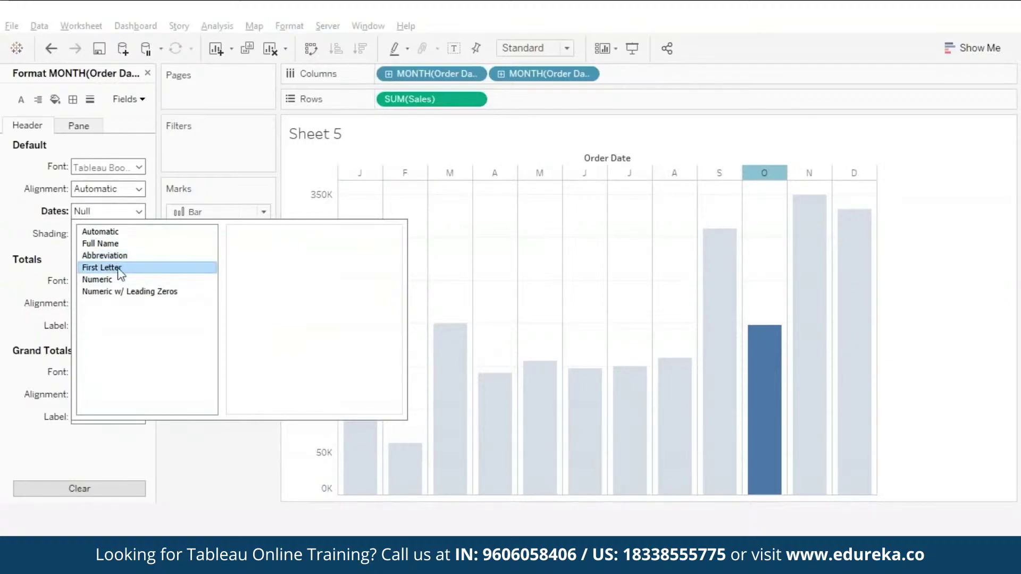
click(225, 481)
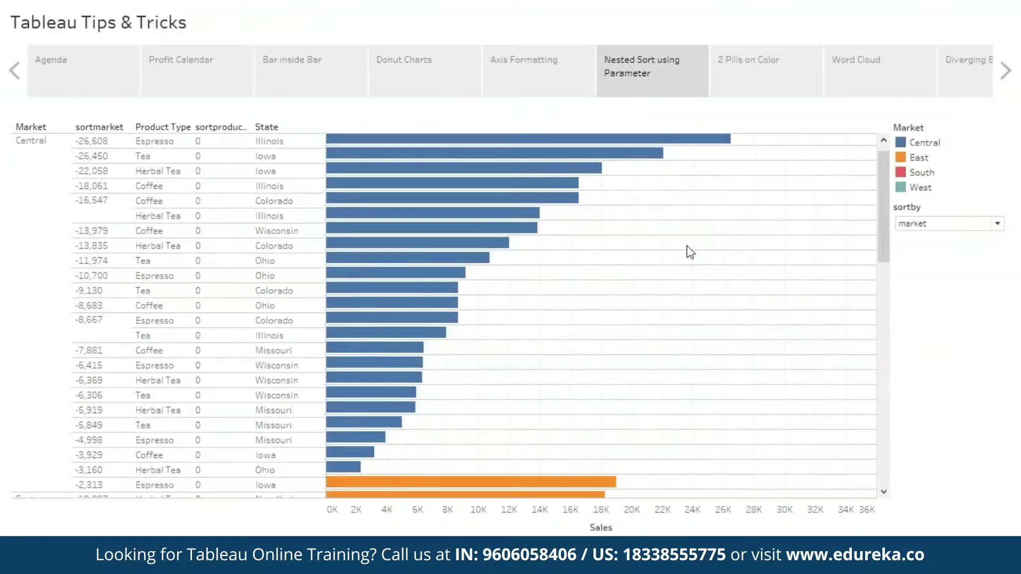
- Look over the Nested Sort using Parameter example and close the header formatting options on Sheet 6
scroll(691, 252, down, 10)
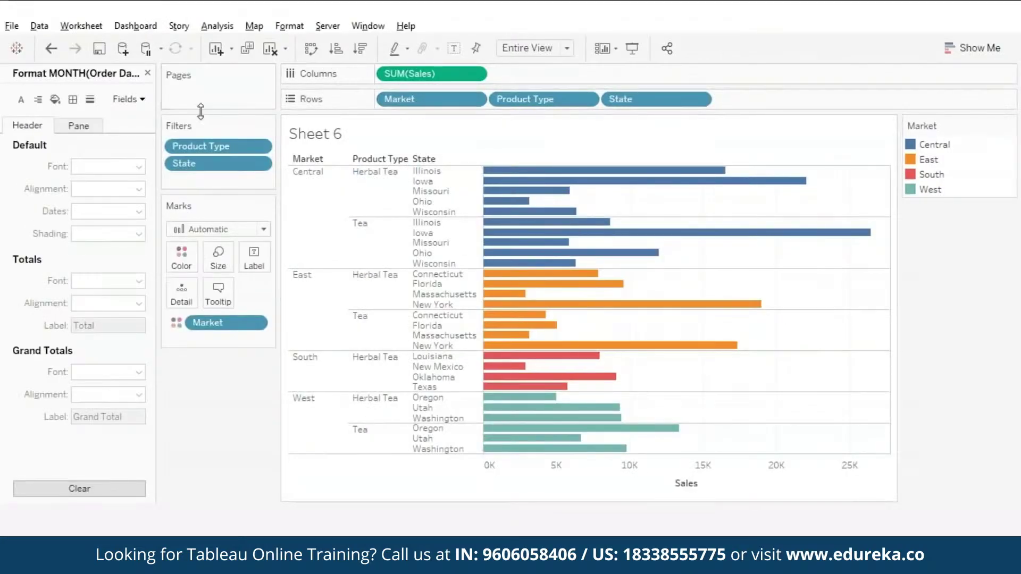
click(148, 73)
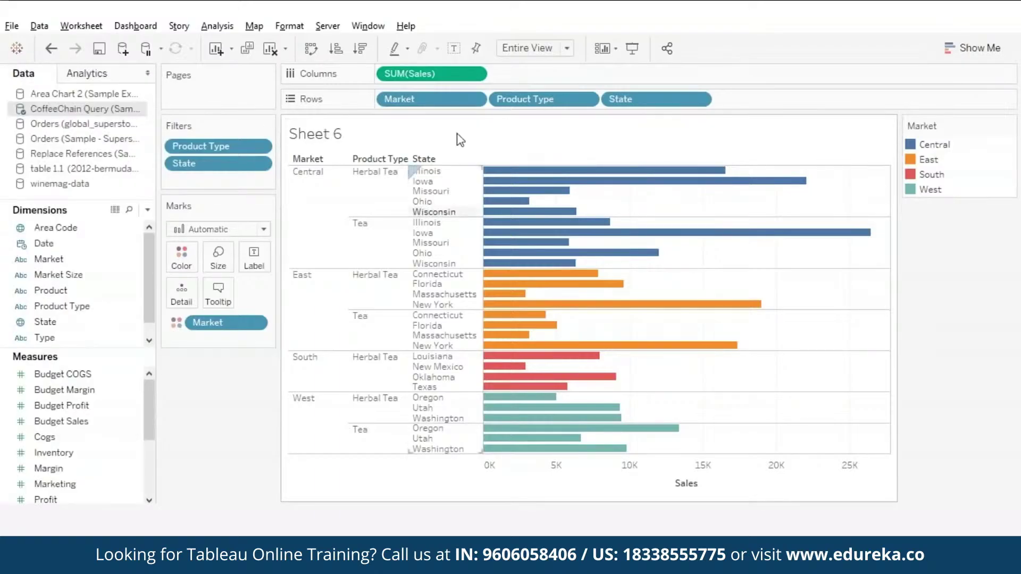
- Add a second SUM(Sales) to Columns, edit it to -SUM([Sales]), and make it discrete
drag(437, 72, 498, 78)
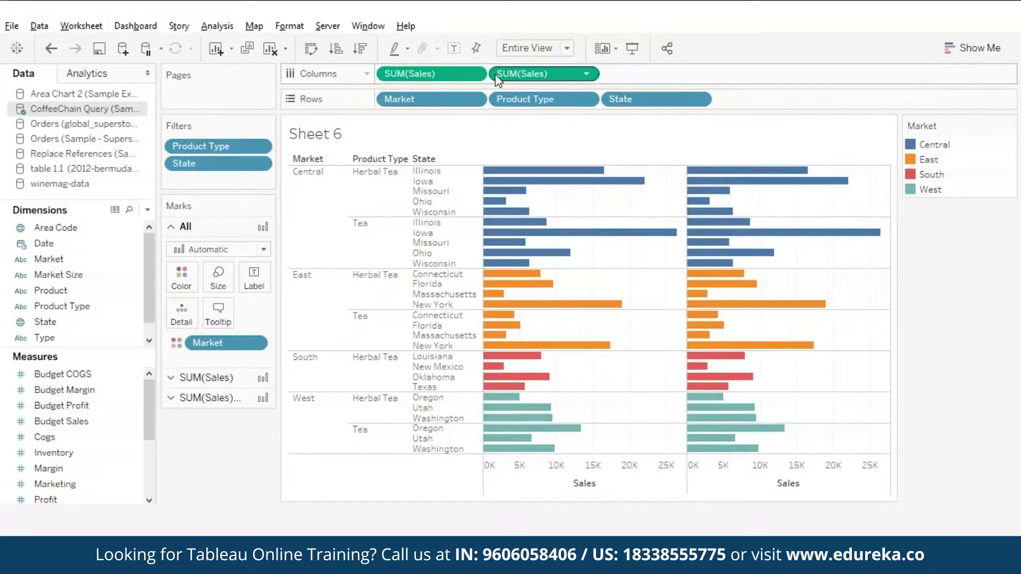
double_click(497, 79)
text(-)
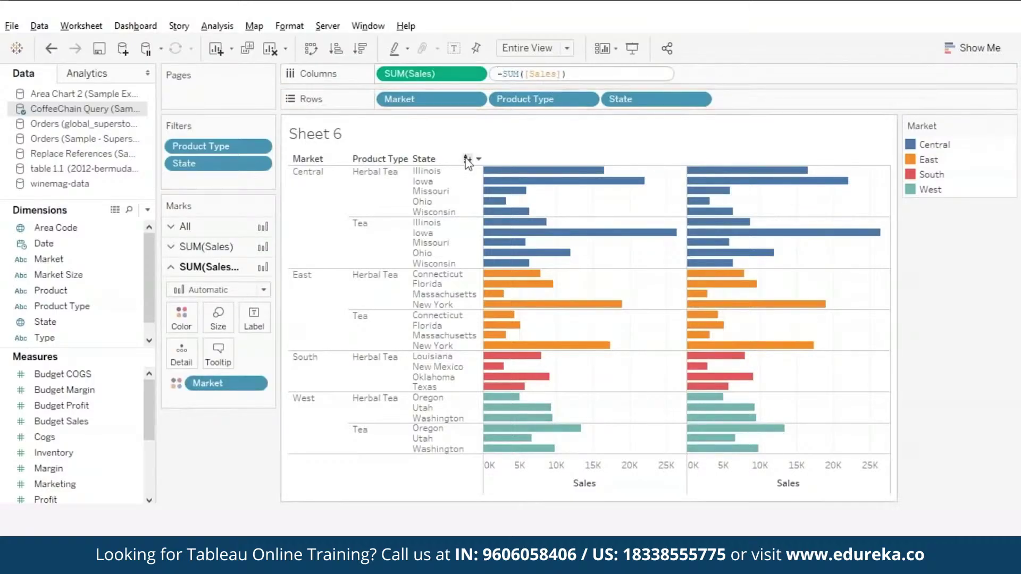
key(Return)
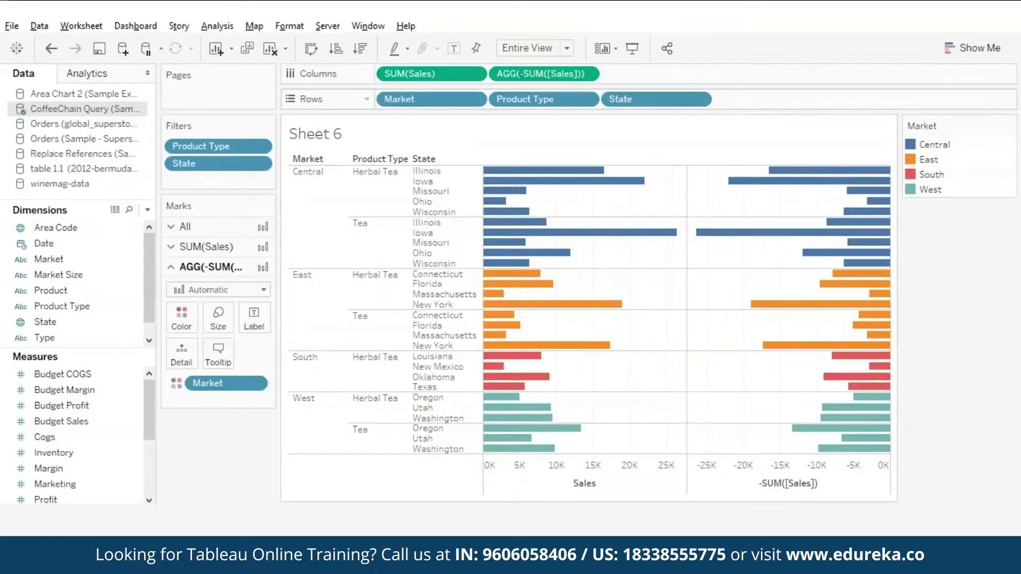
click(587, 74)
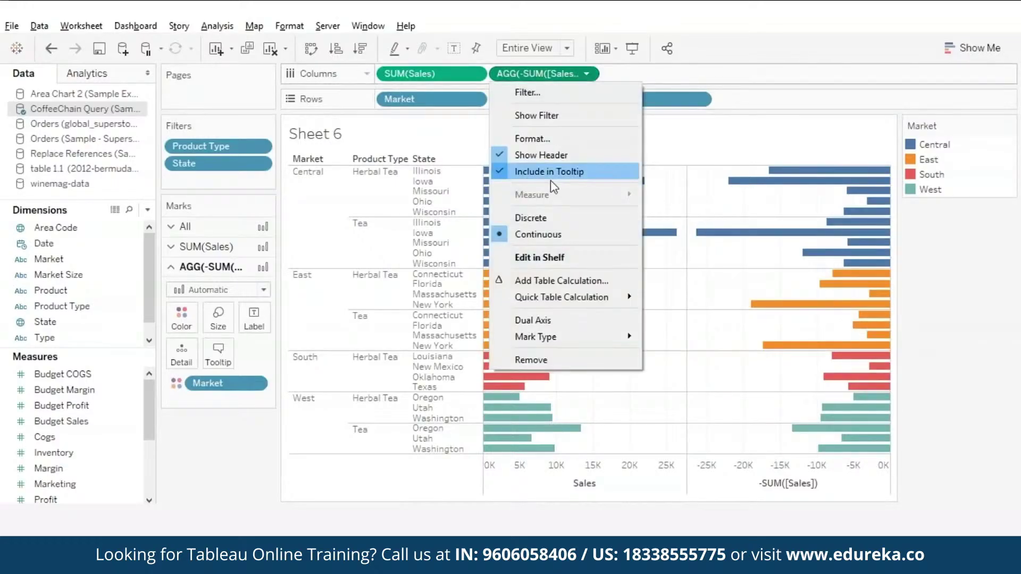
click(530, 218)
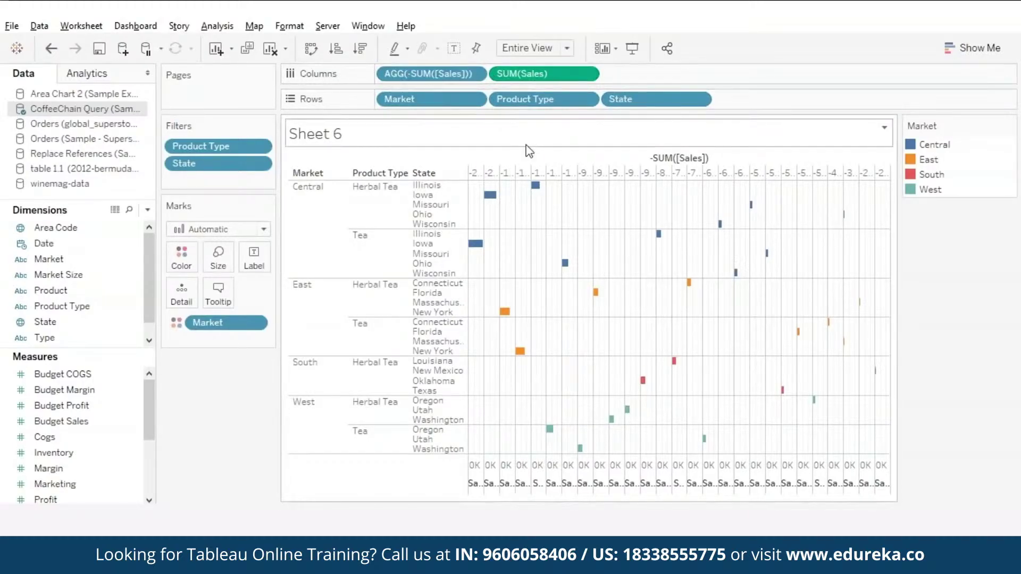
- Try the negated Sales field in Rows after Market and after Product Type, and remove it from the view
mouse_move(436, 75)
mouse_down()
mouse_move(492, 80)
mouse_move(509, 97)
mouse_move(489, 99)
mouse_up()
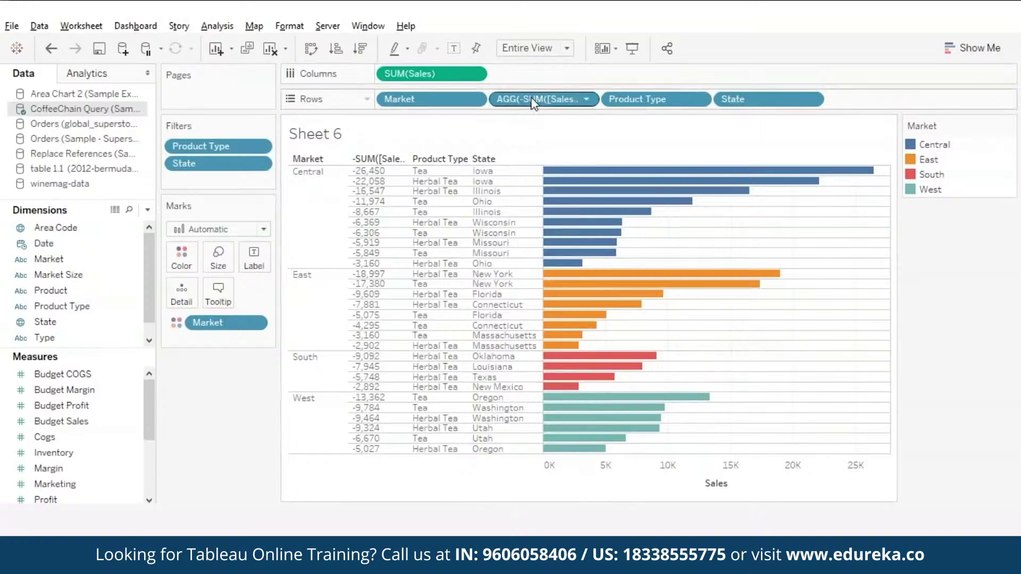
drag(531, 99, 713, 100)
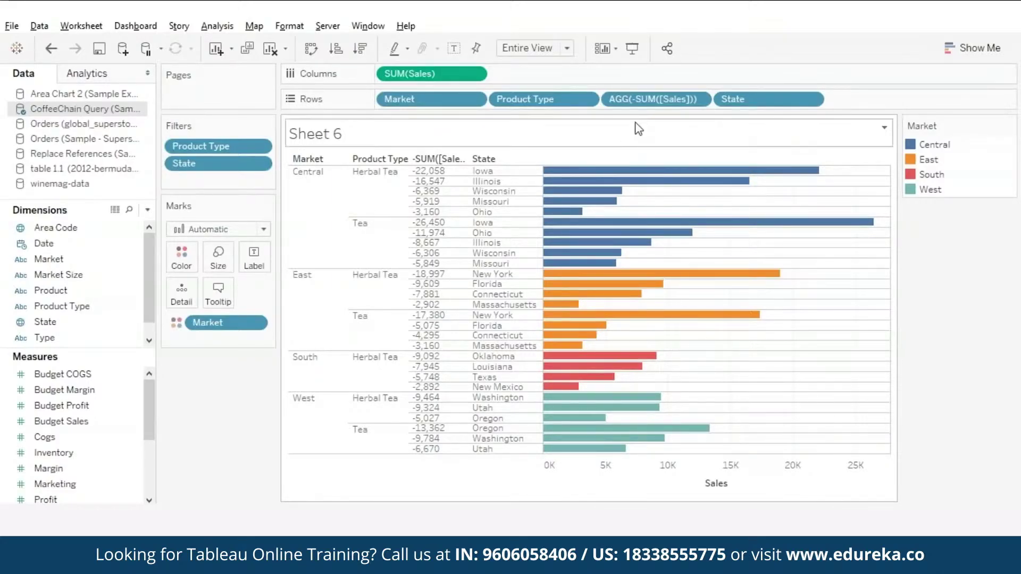
drag(651, 99, 199, 176)
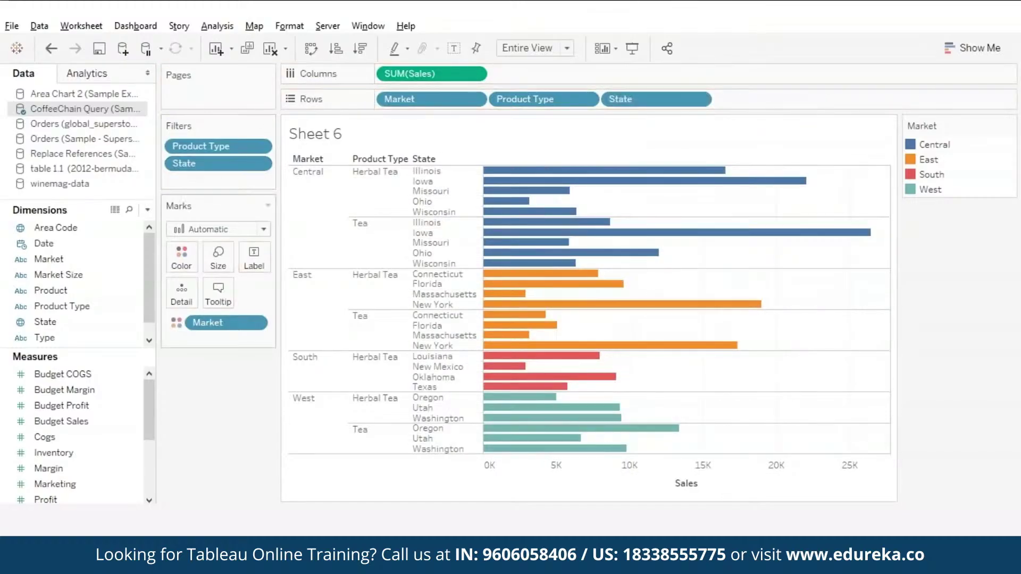
- Start a new parameter named "sort by" and set its data type to String
click(147, 209)
click(59, 243)
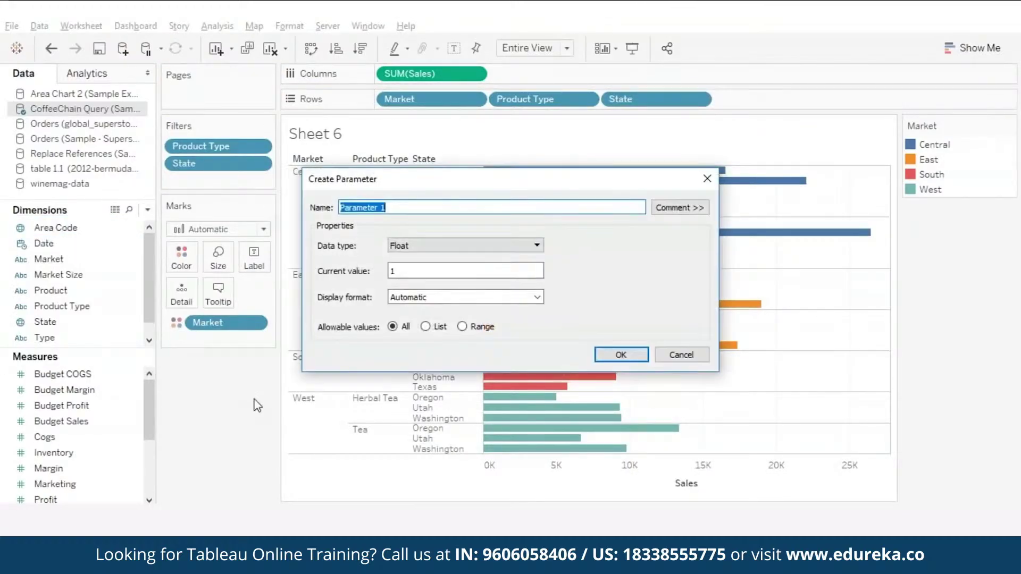
text(sort by)
click(530, 246)
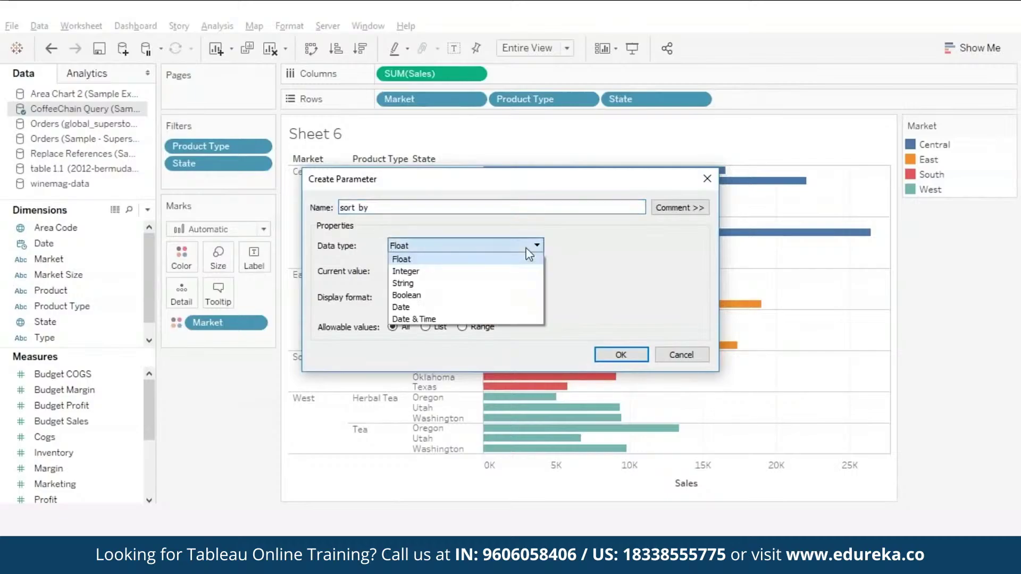
click(406, 283)
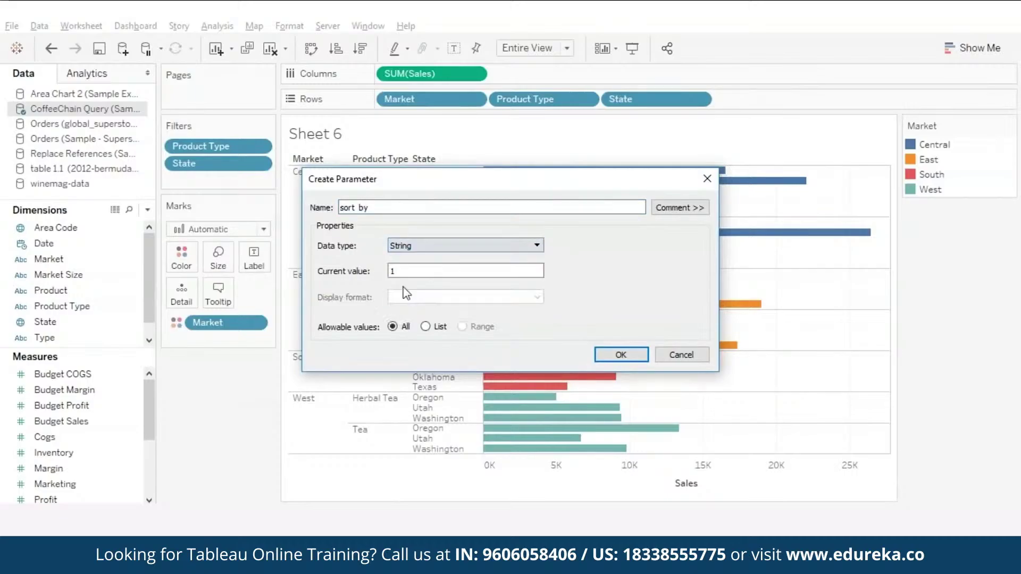
- Restrict the sort by parameter to a list of values, market and producttype, and create it
click(425, 327)
click(356, 389)
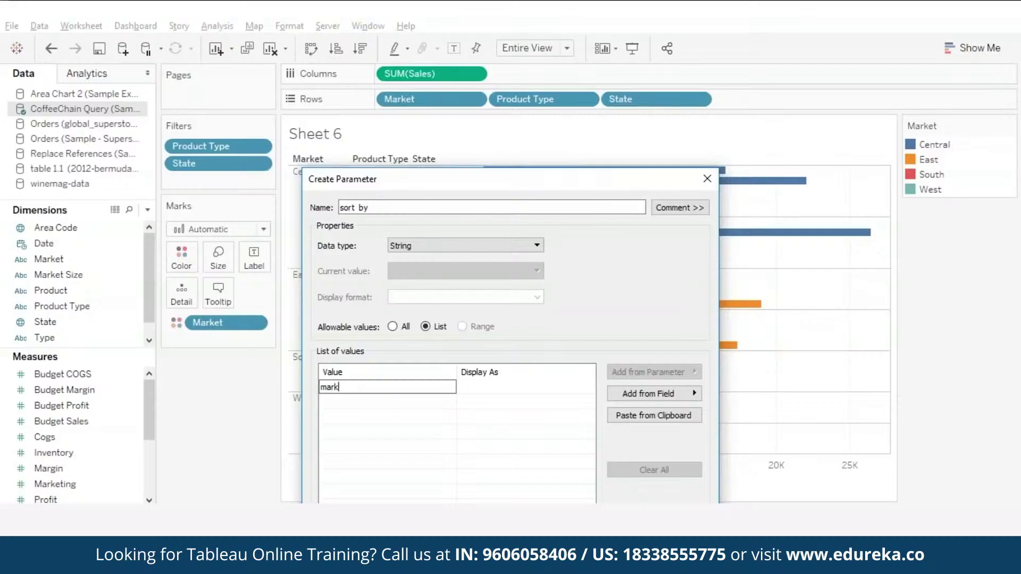
text(market)
key(Return)
text(produc)
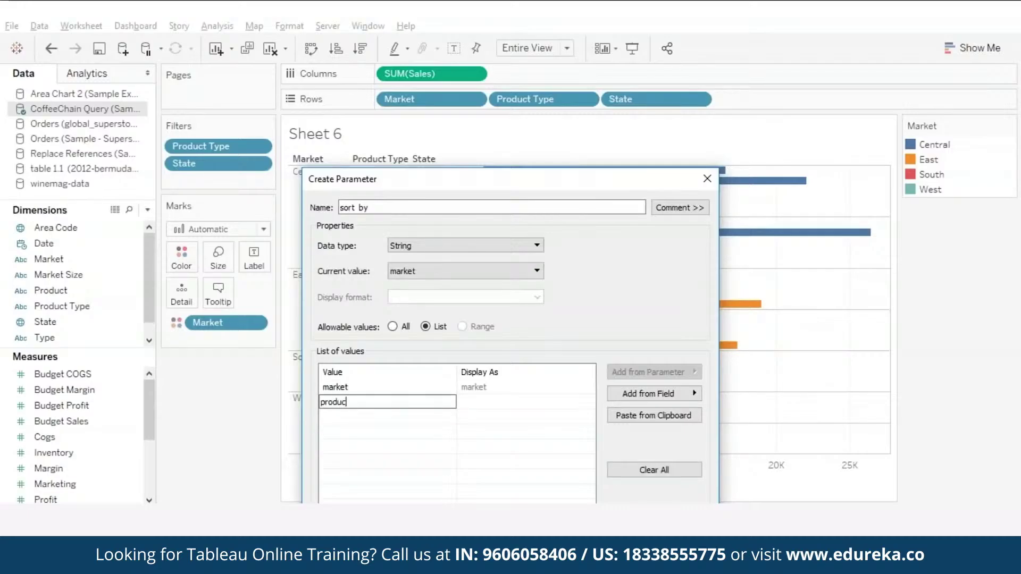
text(t type)
key(Return)
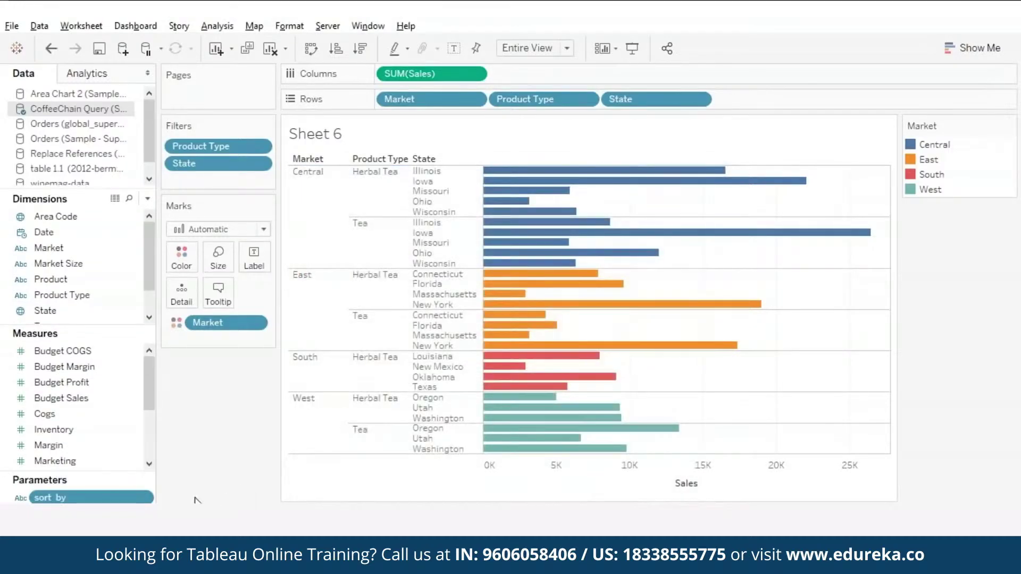
- Show the sort by parameter control on the sheet, try producttype, and switch it back to market
click(144, 499)
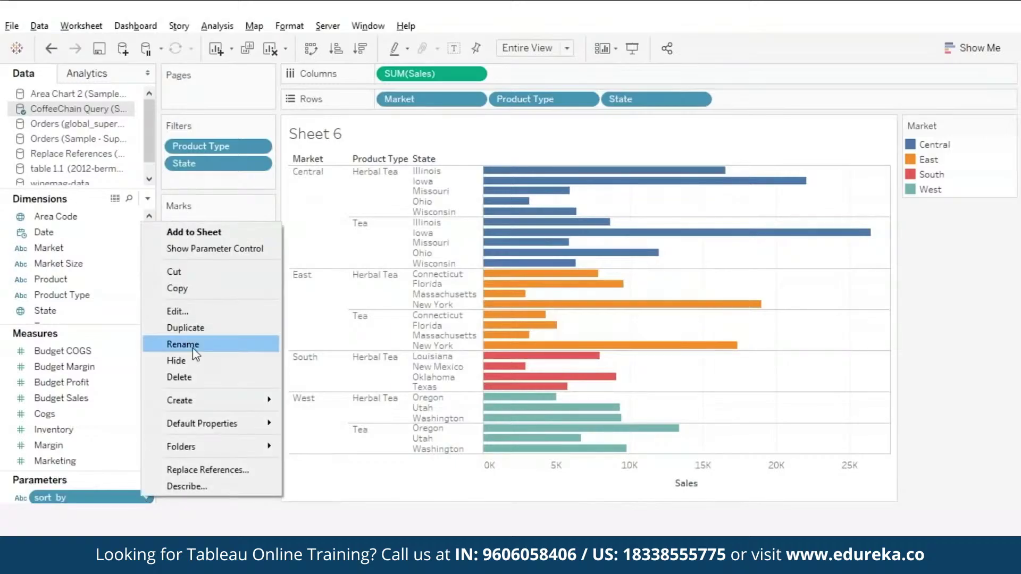
click(210, 248)
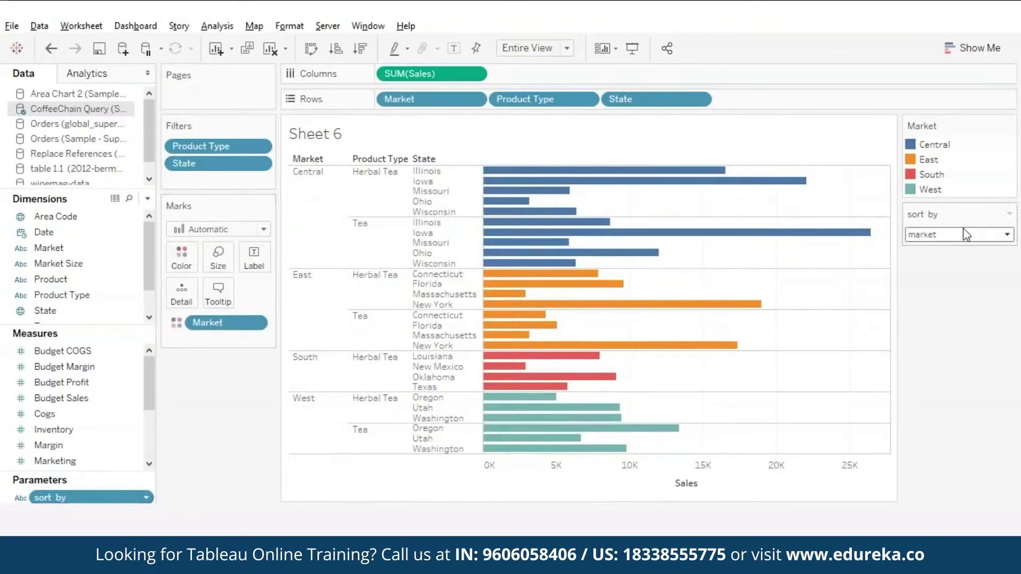
click(967, 235)
click(951, 273)
click(964, 237)
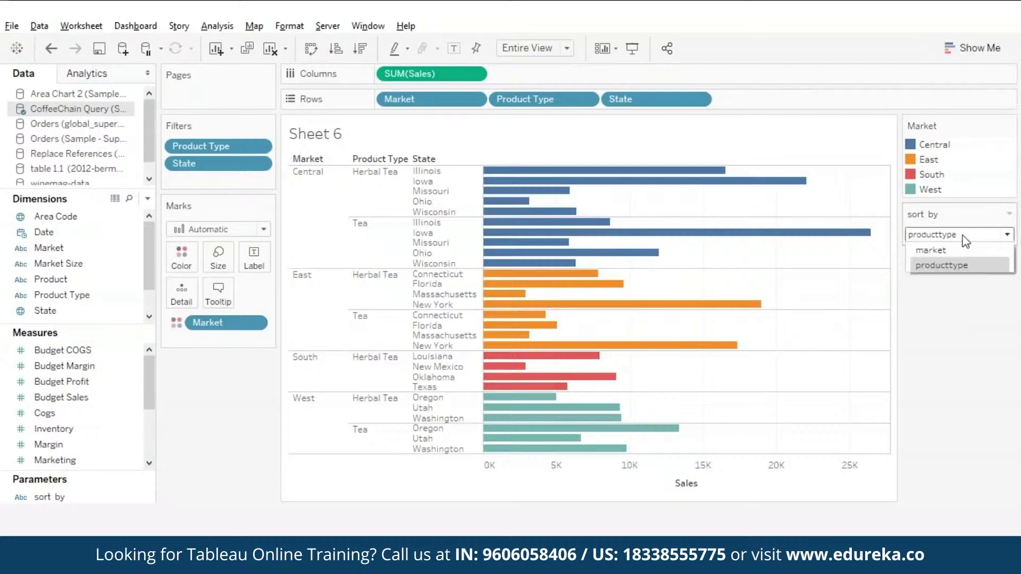
click(957, 251)
- Start a new calculated field and name it "sort by market"
scroll(79, 404, down, 1)
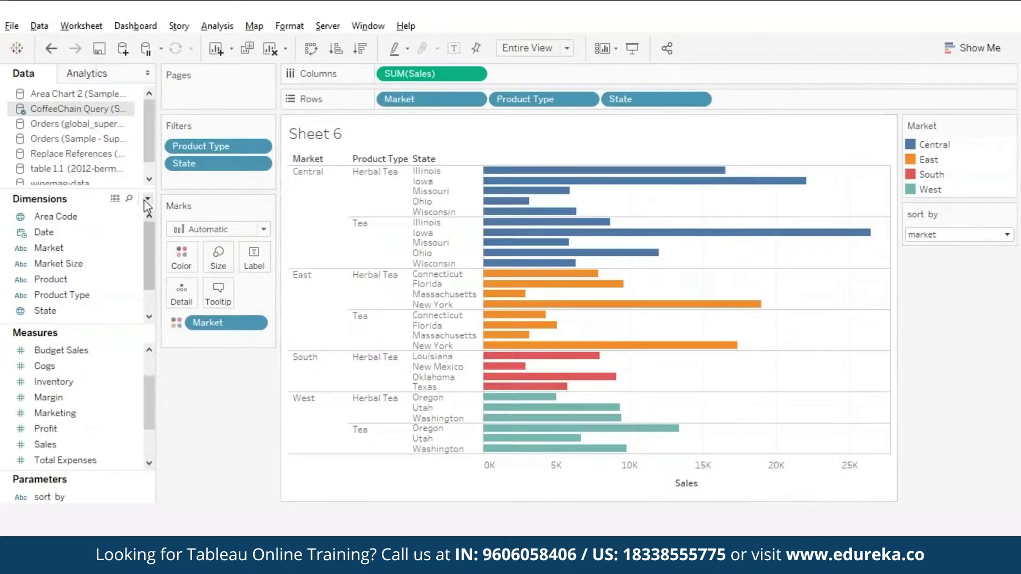
click(148, 200)
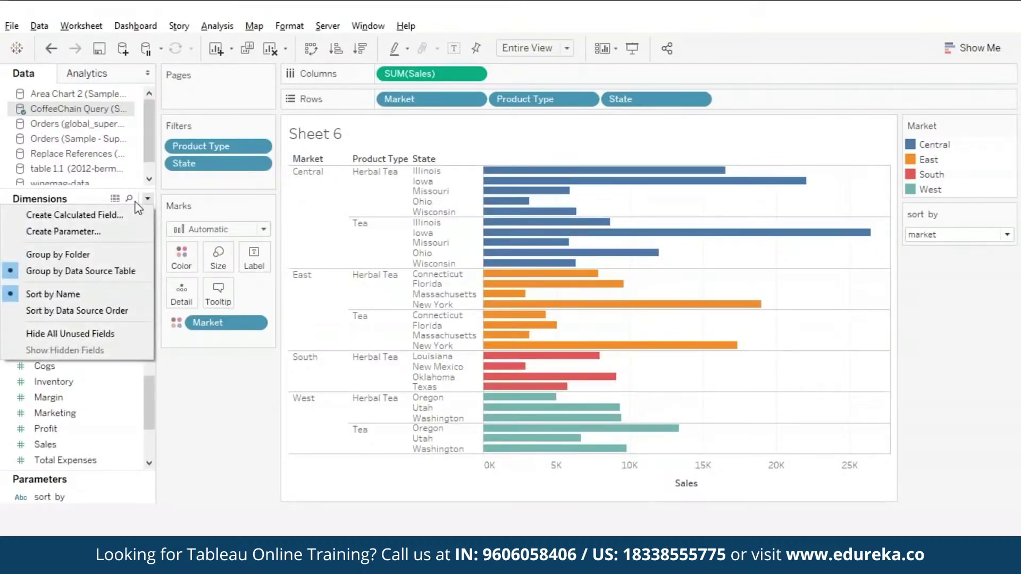
click(75, 215)
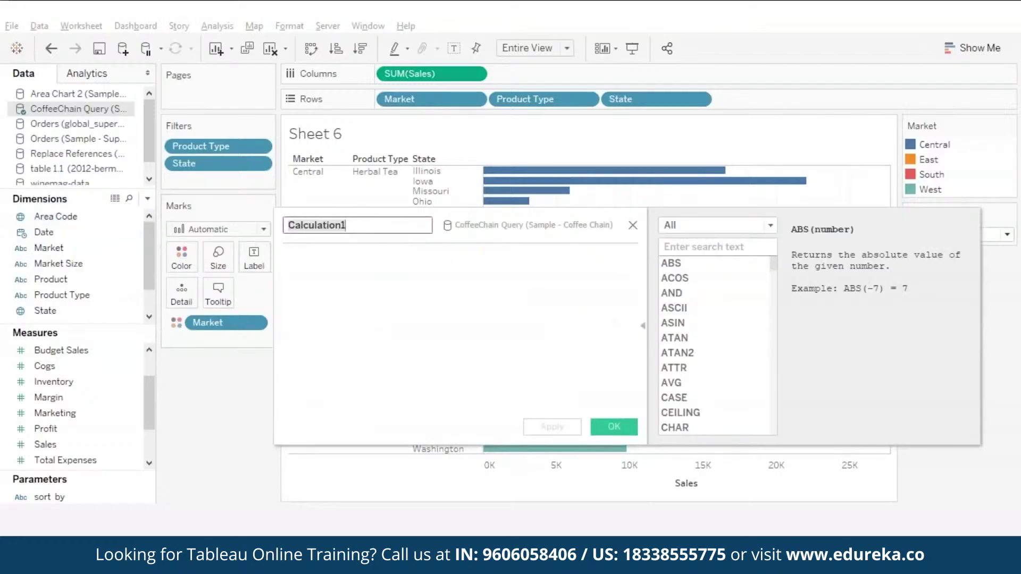
text(so)
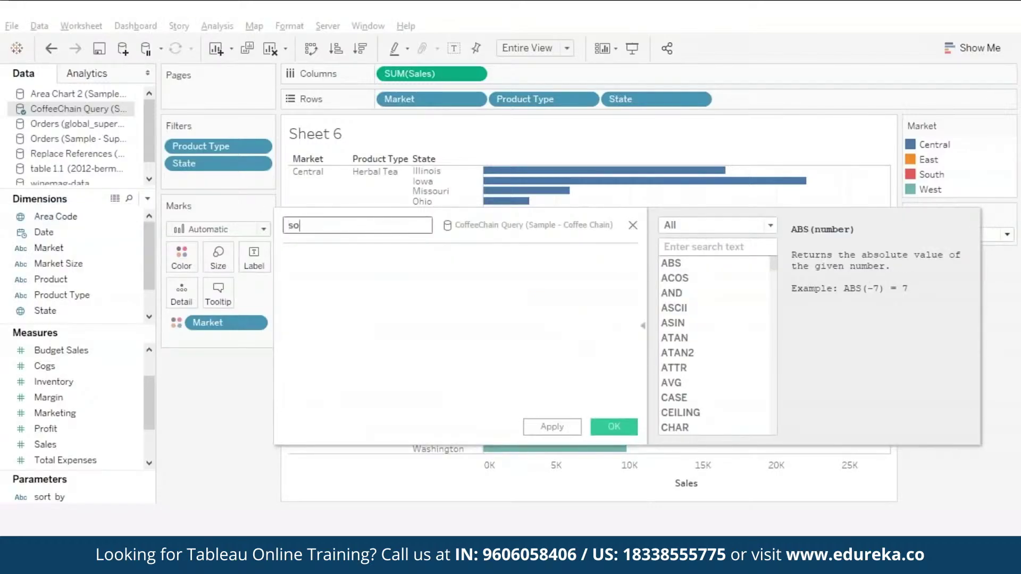
text(et y)
key(BackSpace)
text(by market)
- Enter the formula IF [sort by] = 'market' THEN -SUM([Sales]) END, copy it, and save the calculated field
click(347, 267)
text(if)
key(Return)
text([sort by])
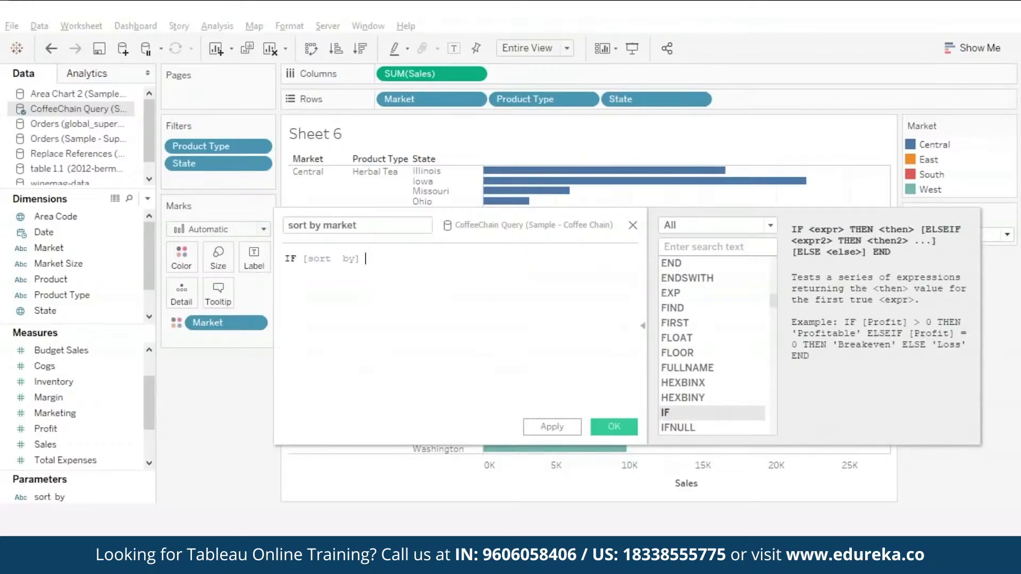
text( = 'market' THEN -SUM(sales)
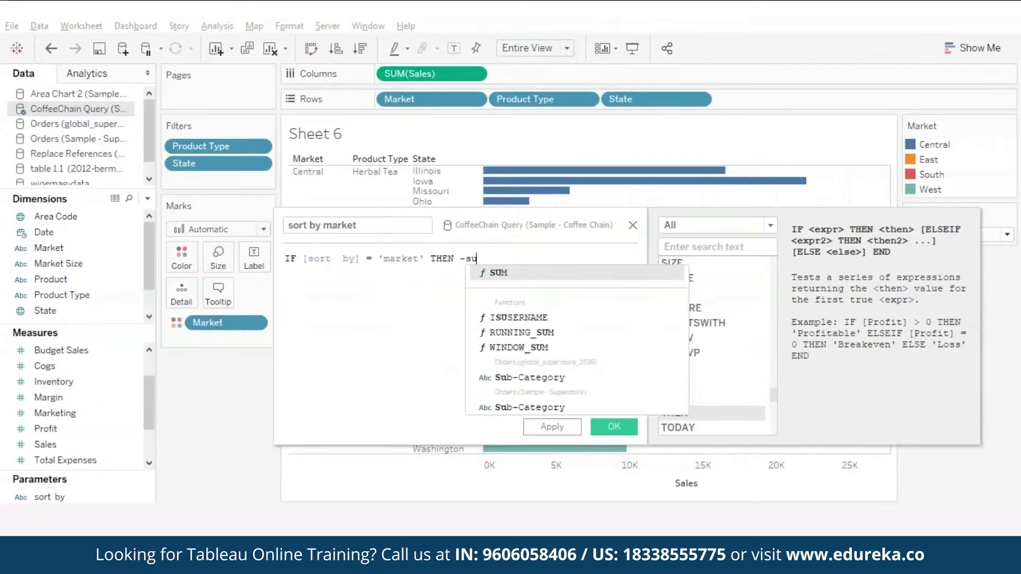
key(Return)
text(END)
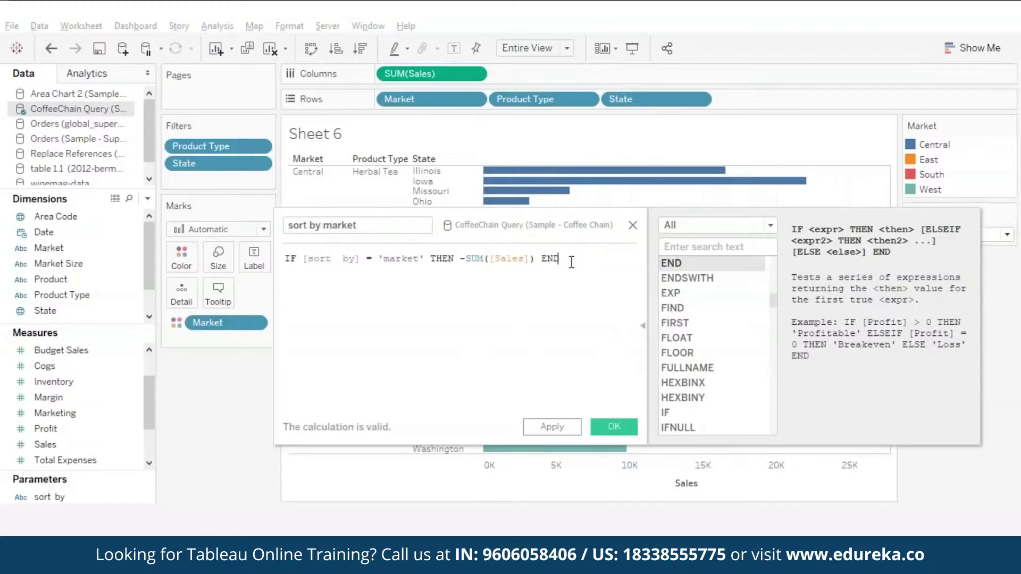
key(ctrl+a)
key(ctrl+c)
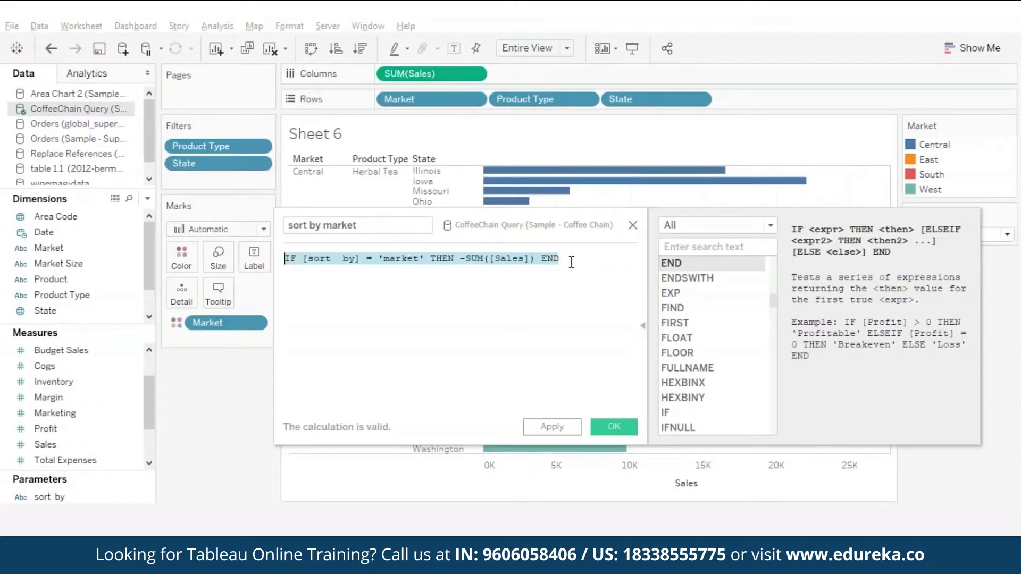
click(624, 432)
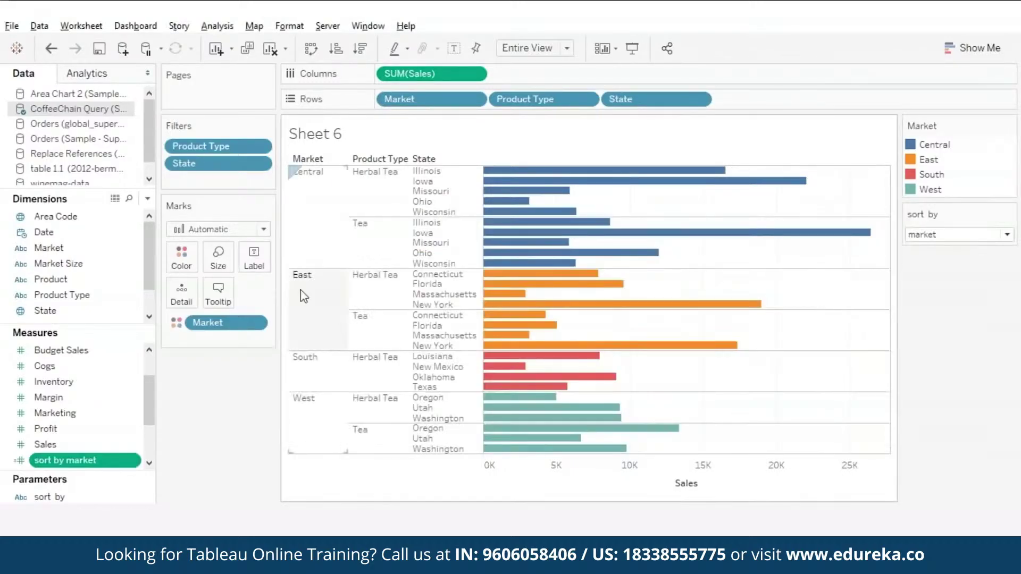
- Create the calculated field "sort by producttype" from the copied formula, replacing 'market' with 'producttype'
click(147, 198)
click(69, 210)
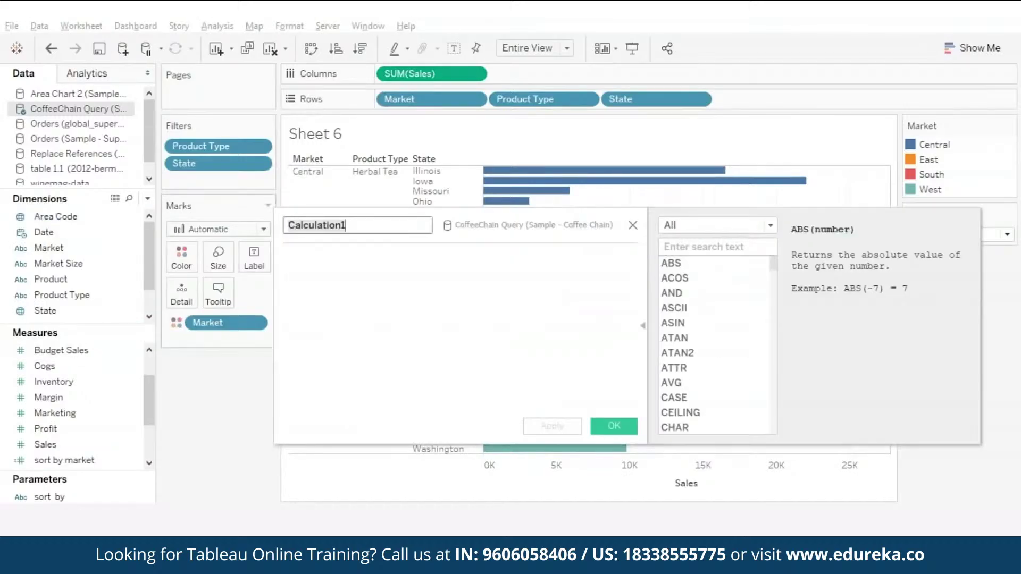
text(sort by producttype)
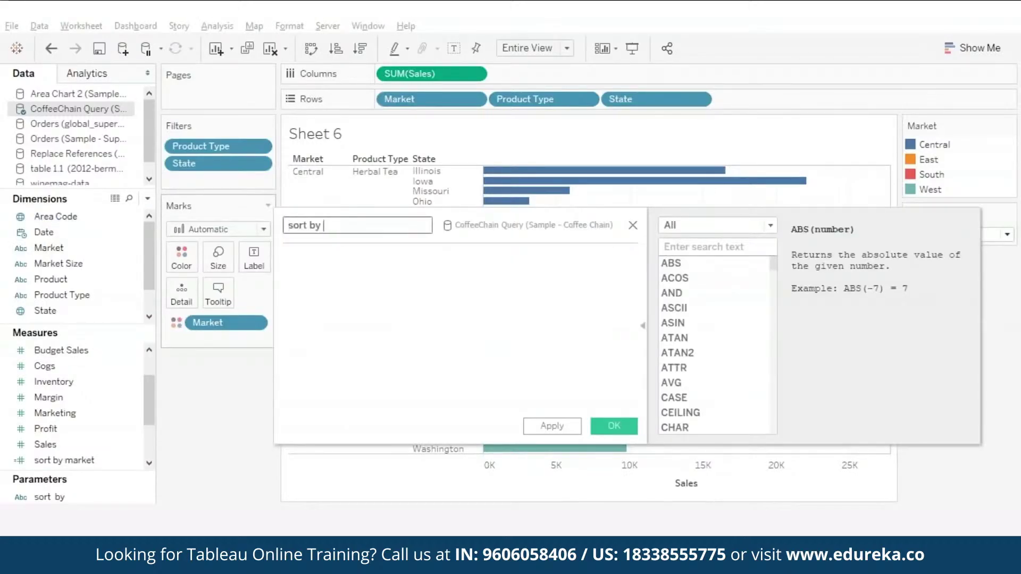
click(445, 286)
key(ctrl+v)
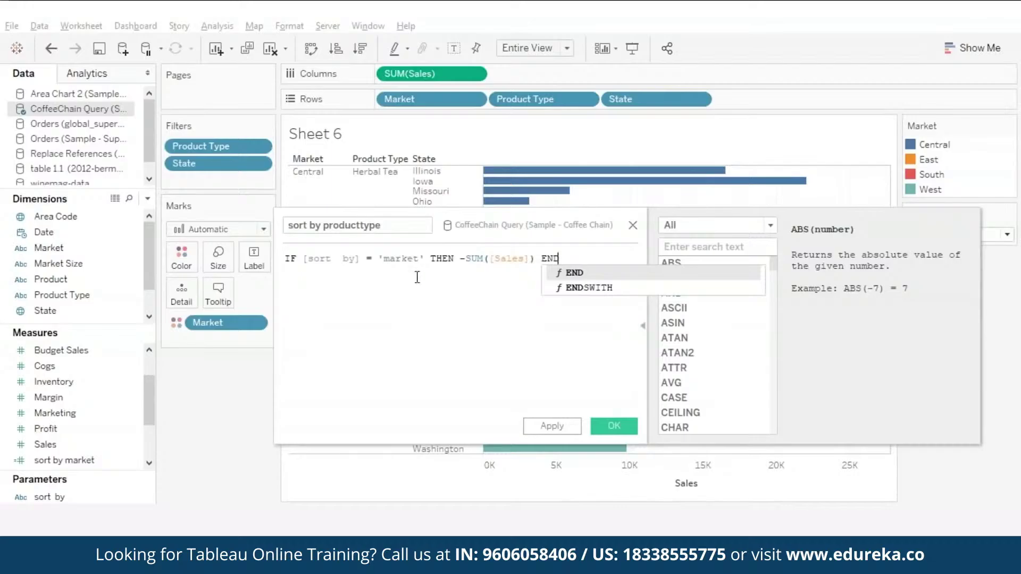
double_click(403, 259)
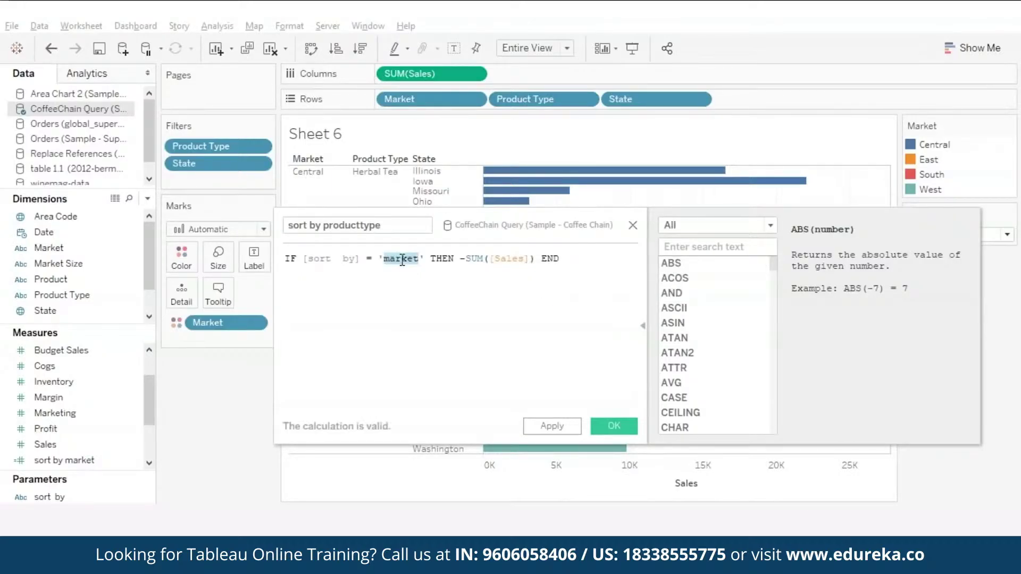
text(producttype)
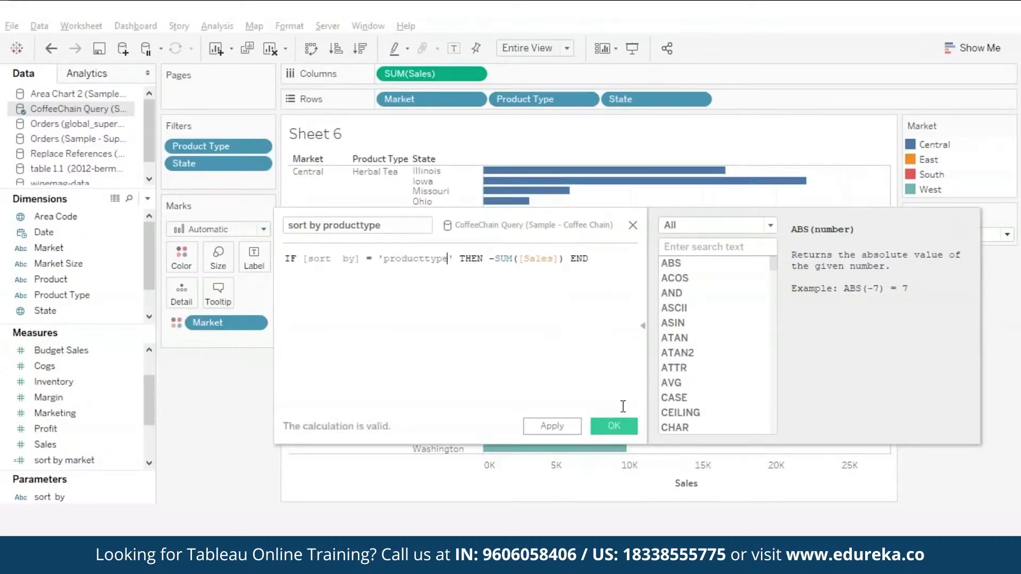
click(614, 426)
- Add sort by producttype and sort by market to Rows after State and make both fields discrete
drag(151, 403, 744, 99)
drag(64, 414, 876, 100)
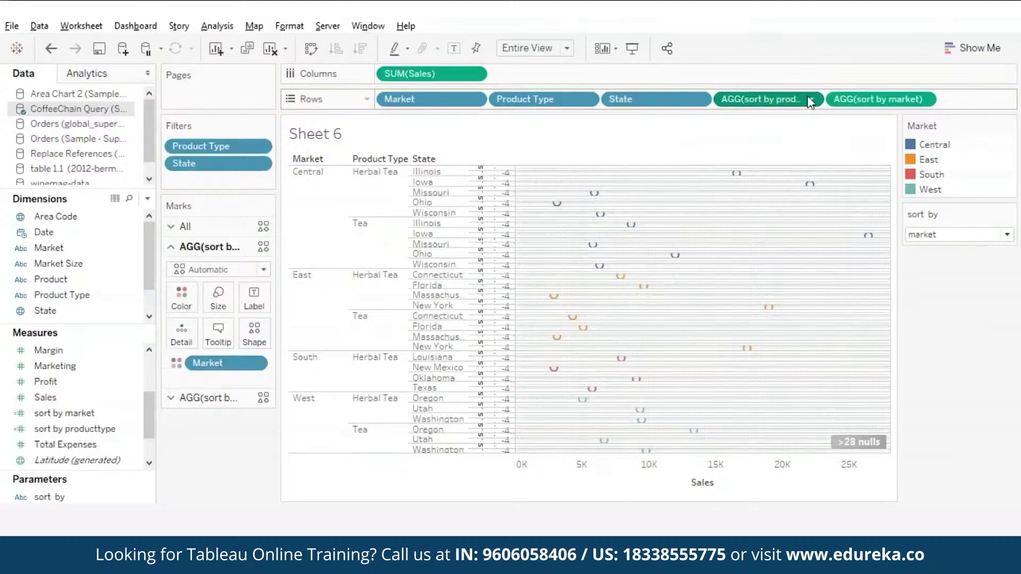
click(811, 101)
click(737, 240)
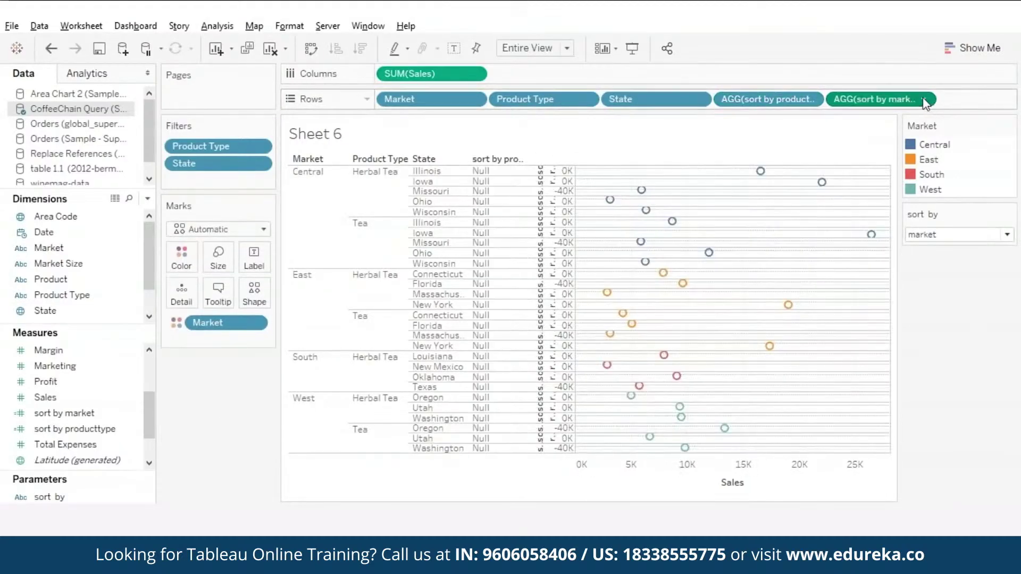
click(926, 101)
click(854, 241)
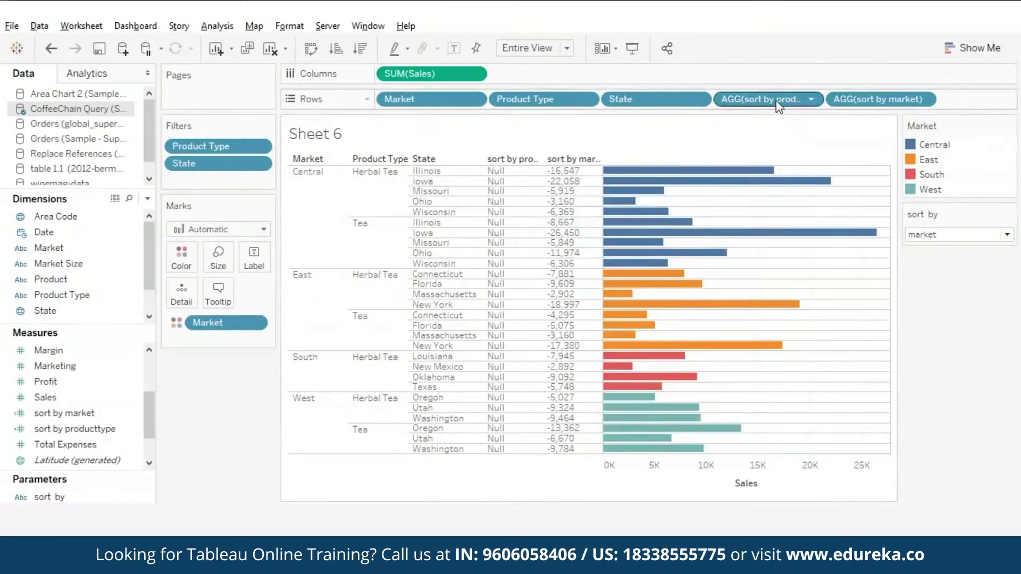
- Move sort by producttype after Product Type and sort by market after Market in Rows, and set the sort by parameter to producttype
drag(776, 104, 630, 105)
mouse_move(884, 108)
mouse_down()
mouse_move(655, 85)
mouse_move(458, 99)
mouse_move(468, 99)
mouse_up()
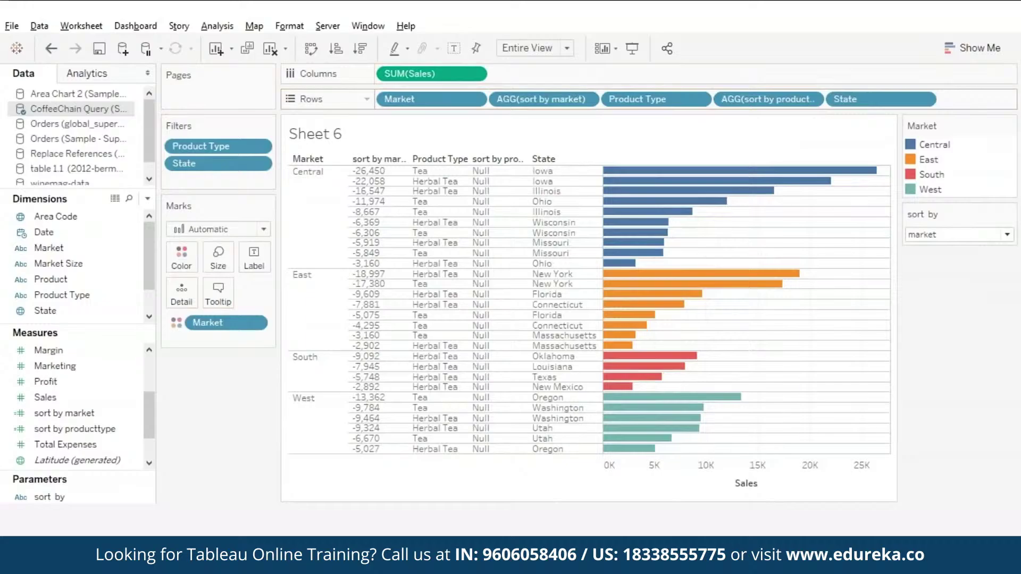
click(978, 237)
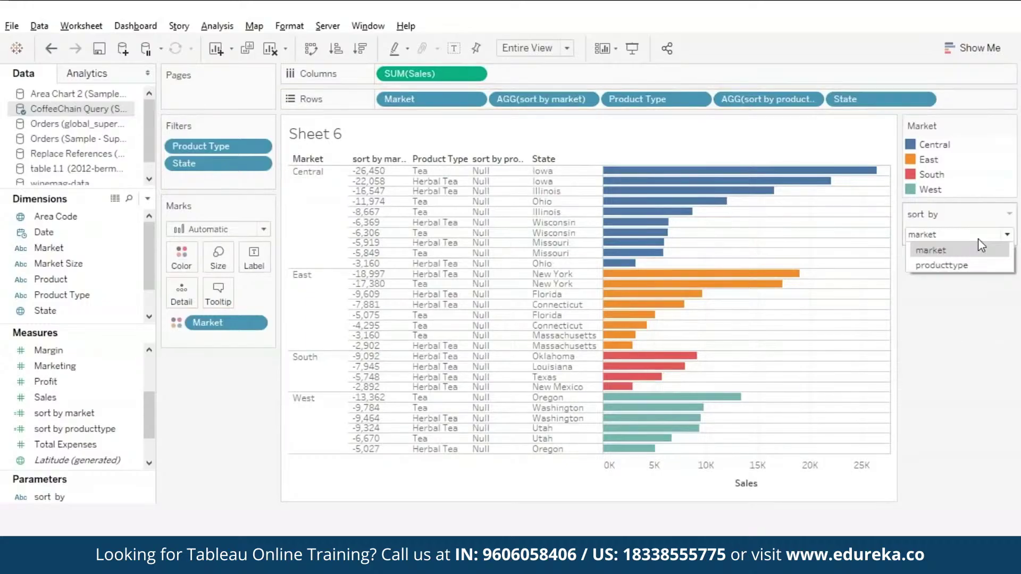
click(954, 264)
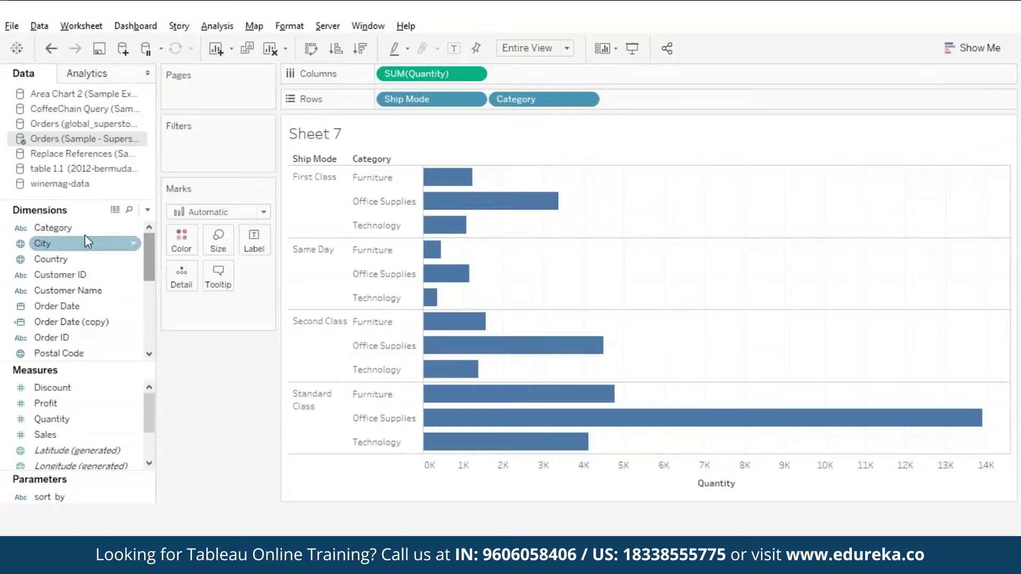
- Color the Sheet 7 bars by Category and Ship Mode, and reorder the color fields to put Ship Mode first
click(59, 227)
drag(148, 266, 148, 319)
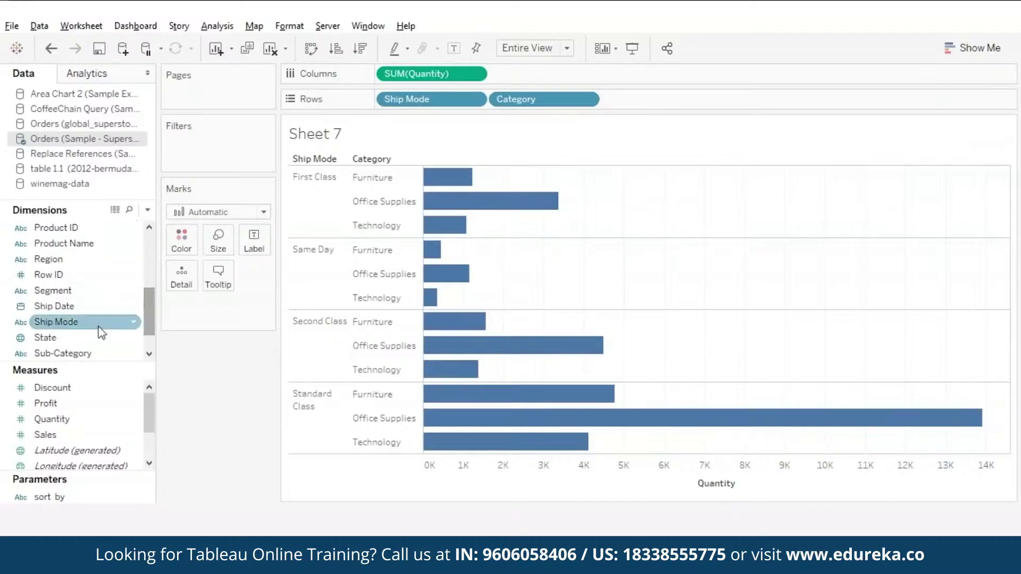
drag(60, 325, 190, 240)
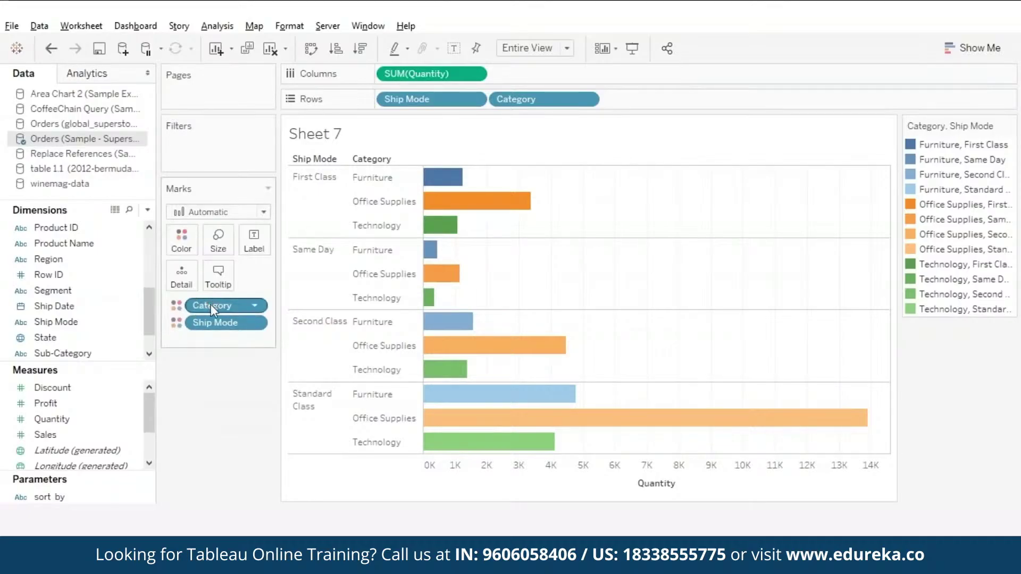
drag(210, 305, 213, 340)
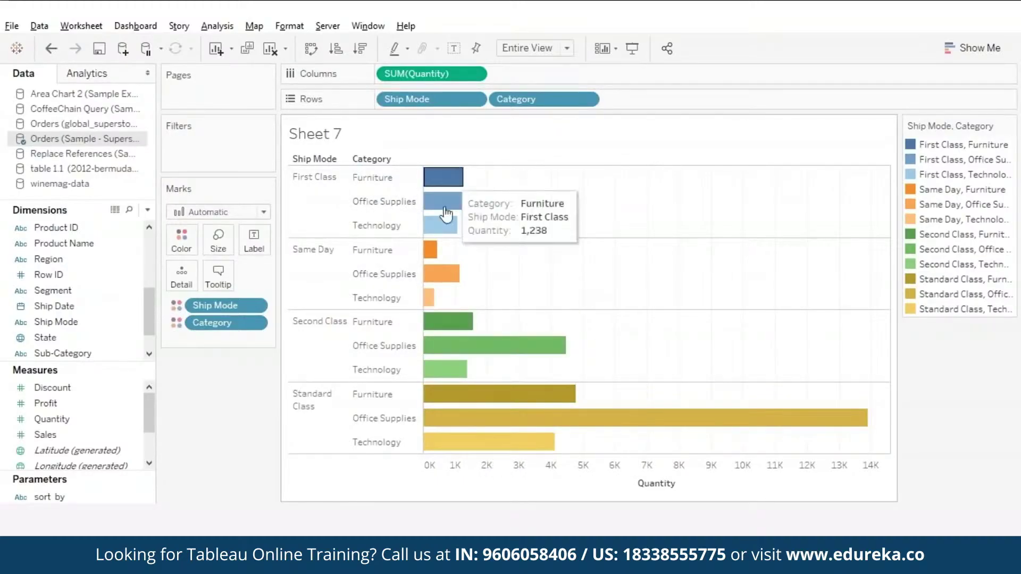
mouse_move(457, 213)
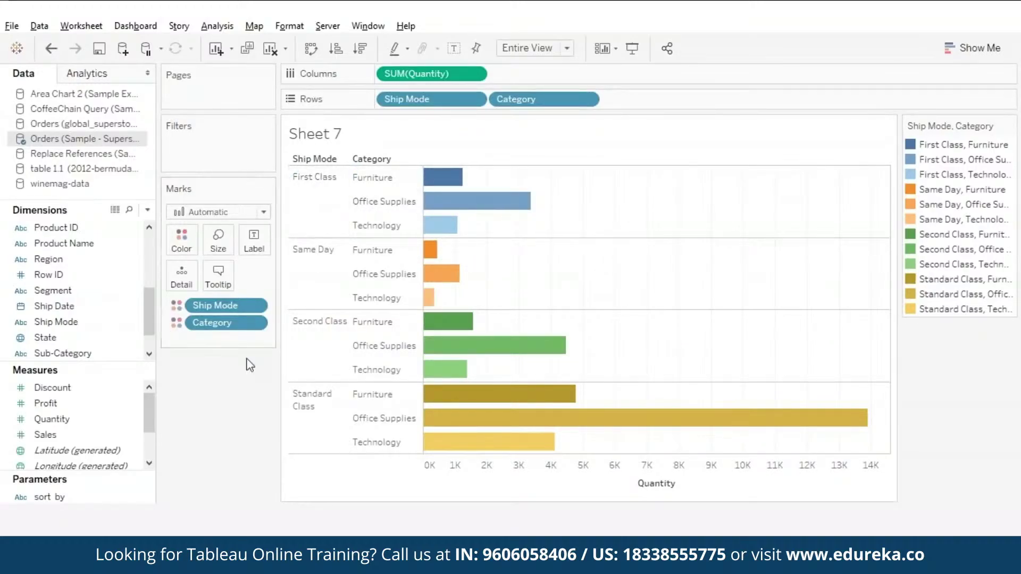
- Remove Category and Ship Mode from the bar coloring on Sheet 7
drag(231, 325, 221, 381)
drag(222, 299, 221, 378)
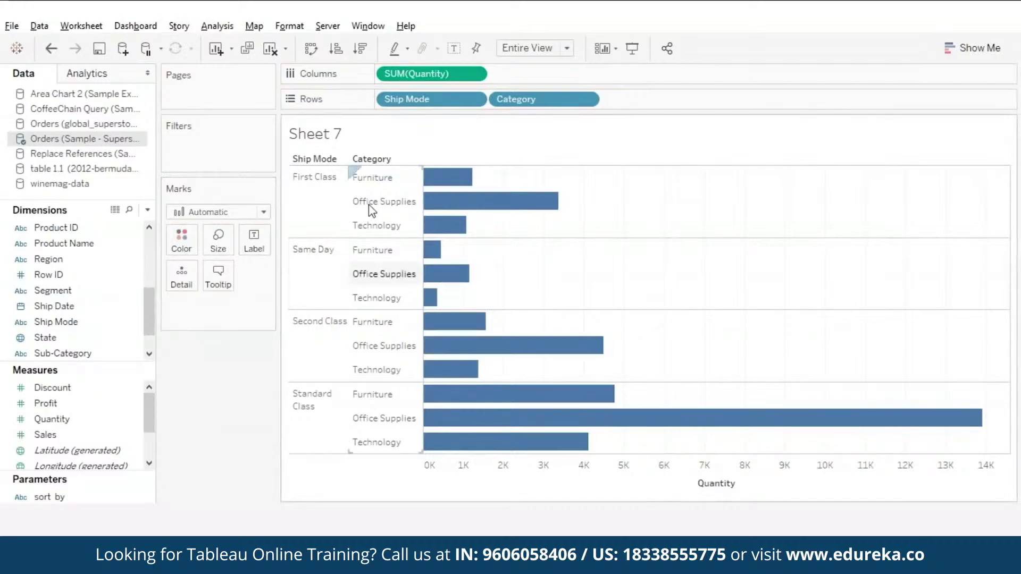
drag(353, 172, 425, 266)
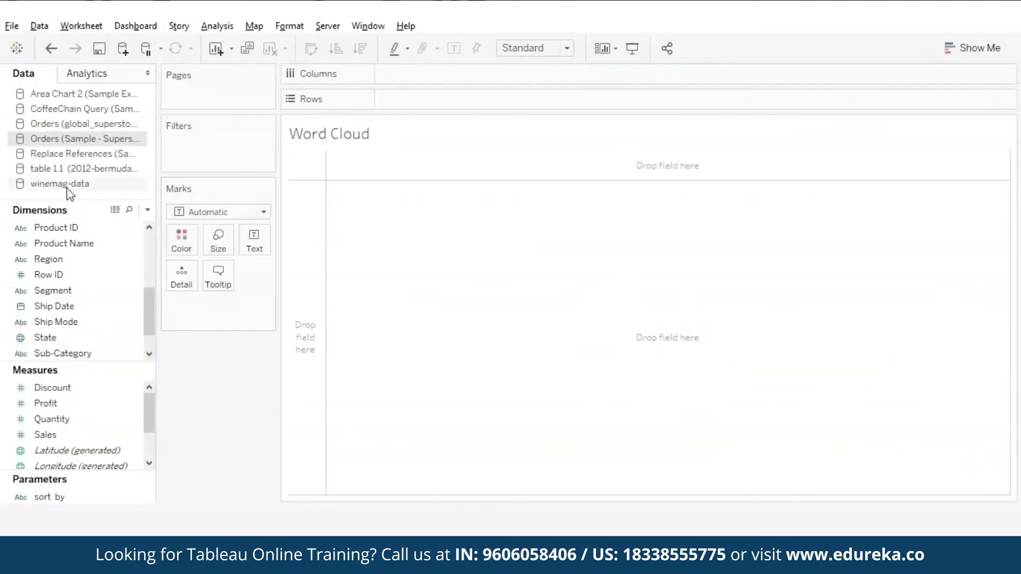
- Switch to the winemag-data source and show Variety as text on the Word Cloud sheet
click(69, 183)
click(85, 323)
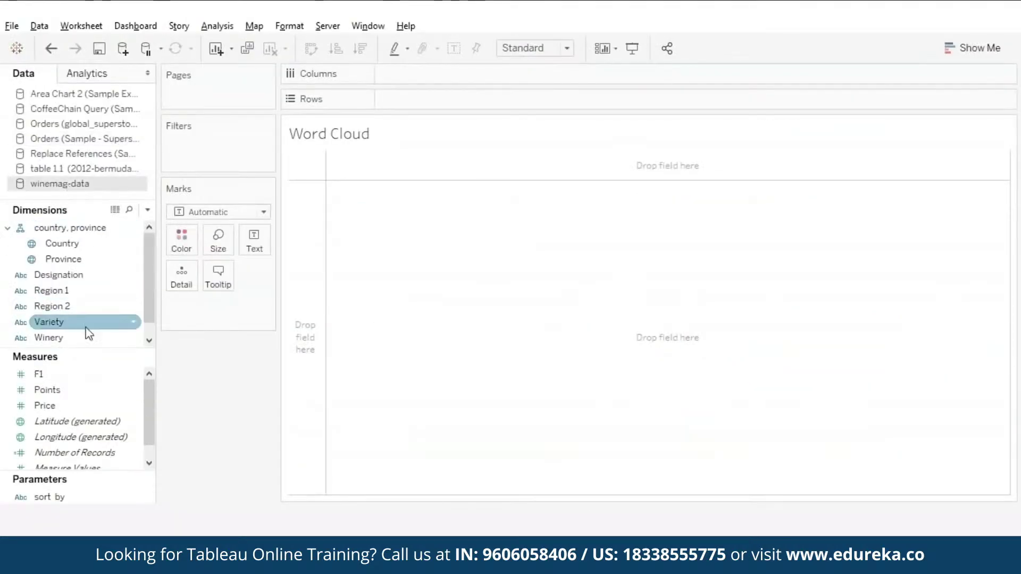
drag(102, 322, 264, 237)
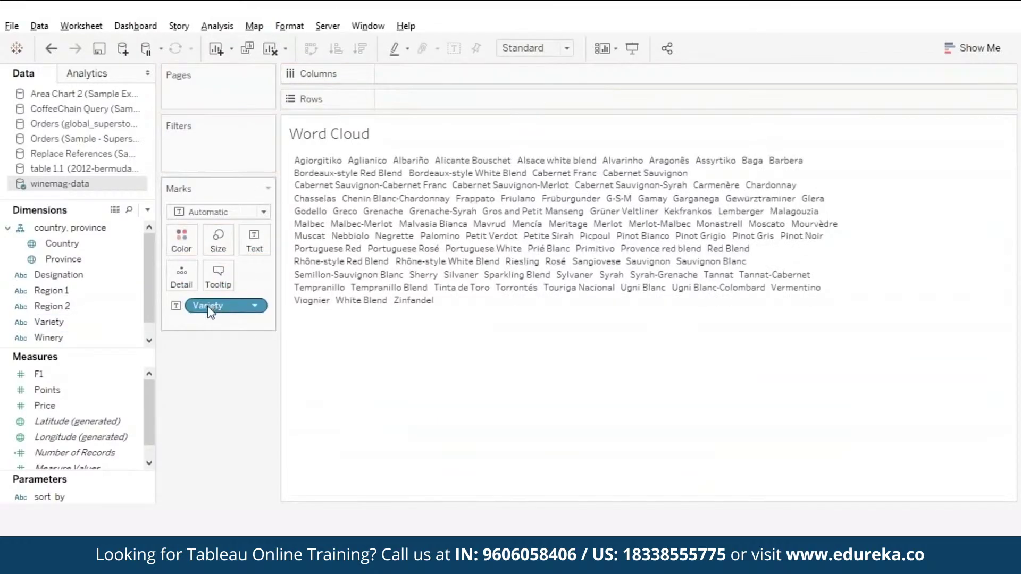
- Duplicate the Variety field onto Size and aggregate it as a count
drag(208, 307, 221, 240)
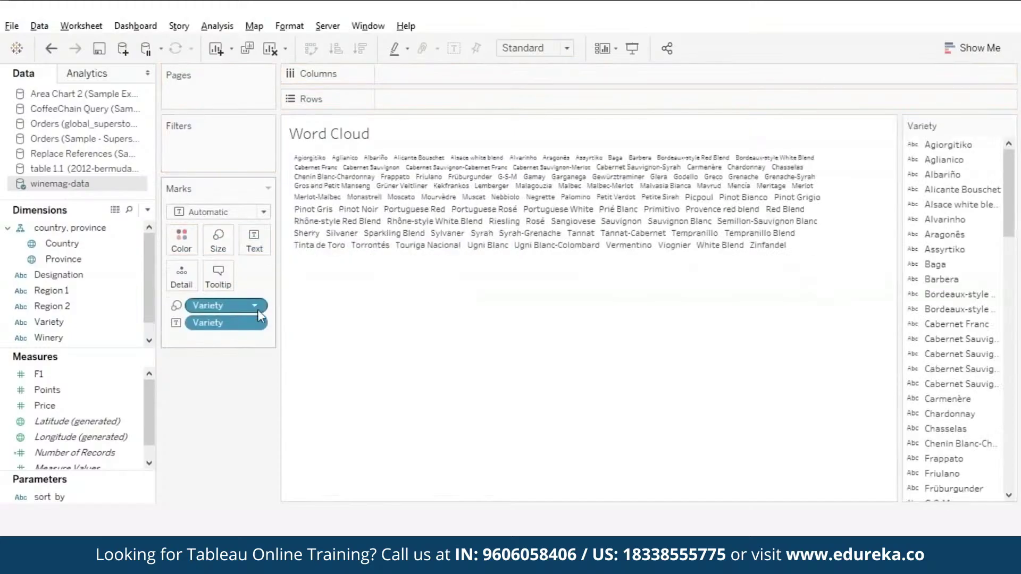
click(256, 307)
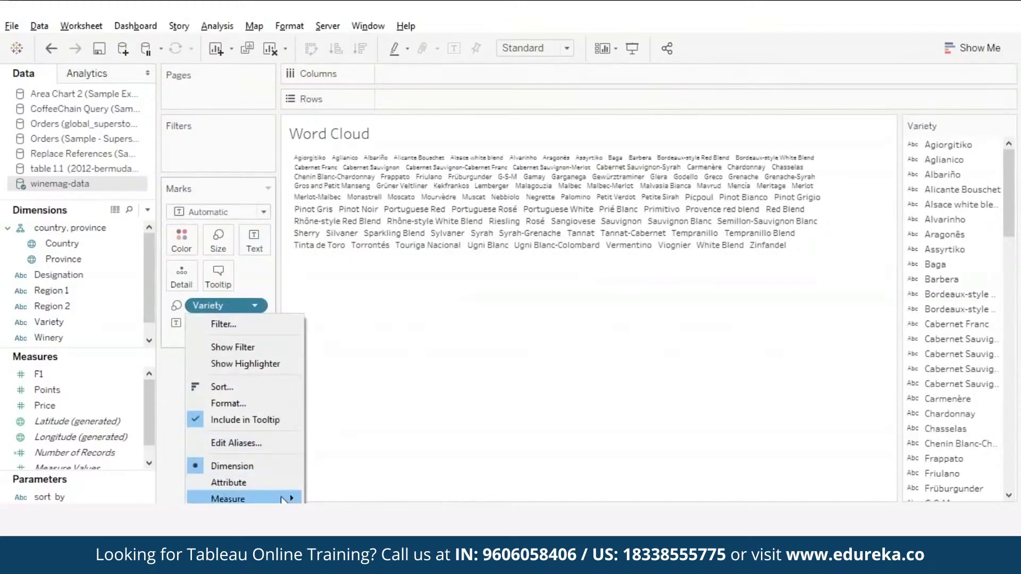
mouse_move(292, 501)
click(345, 533)
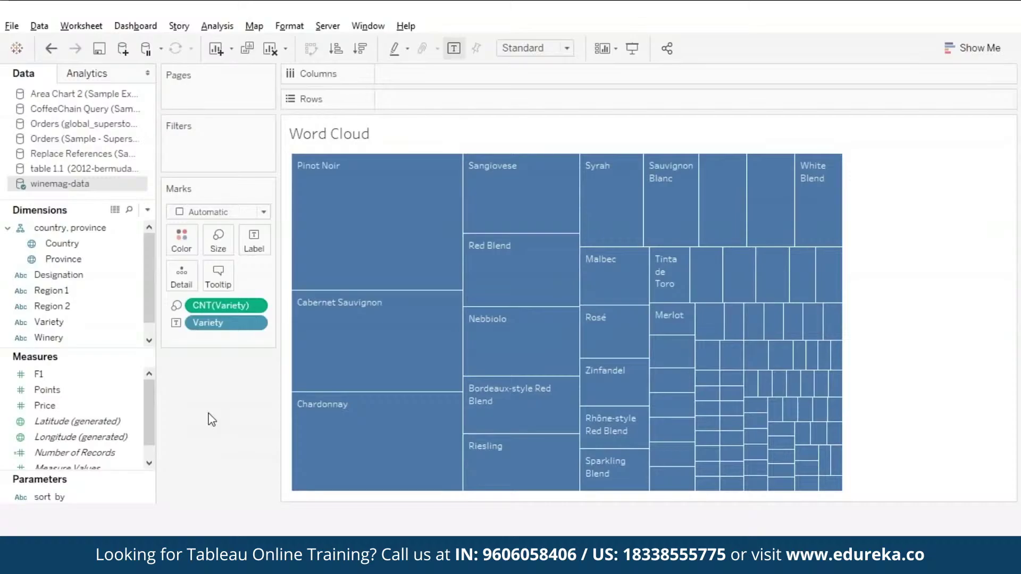
- Change the mark type to Text and color the words by Country
click(263, 212)
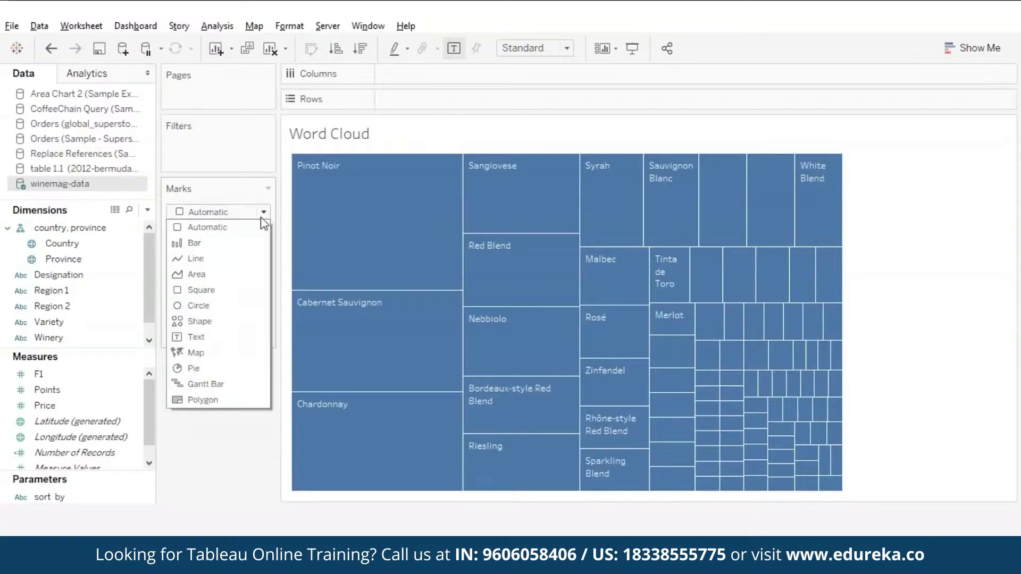
click(218, 337)
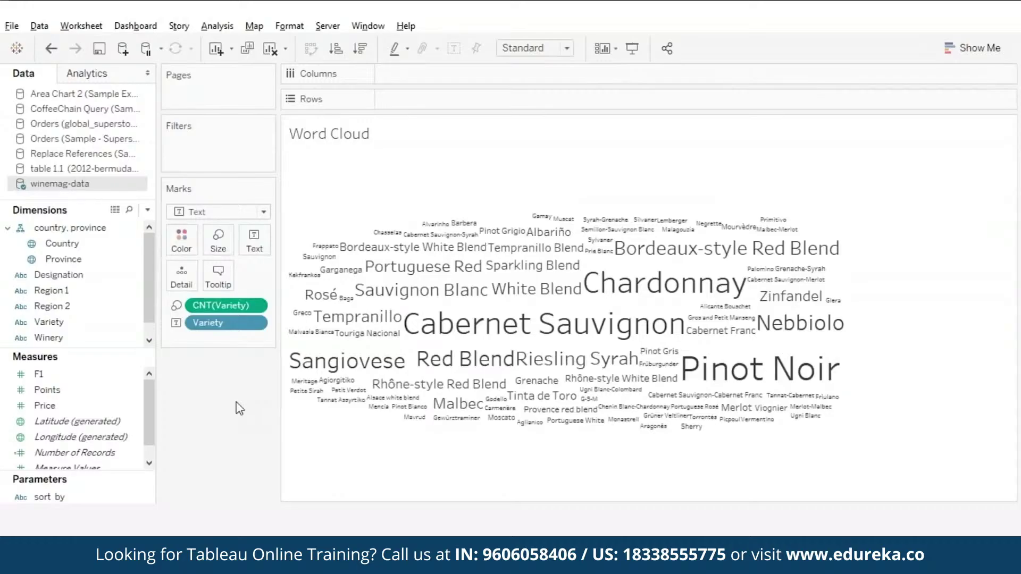
click(58, 246)
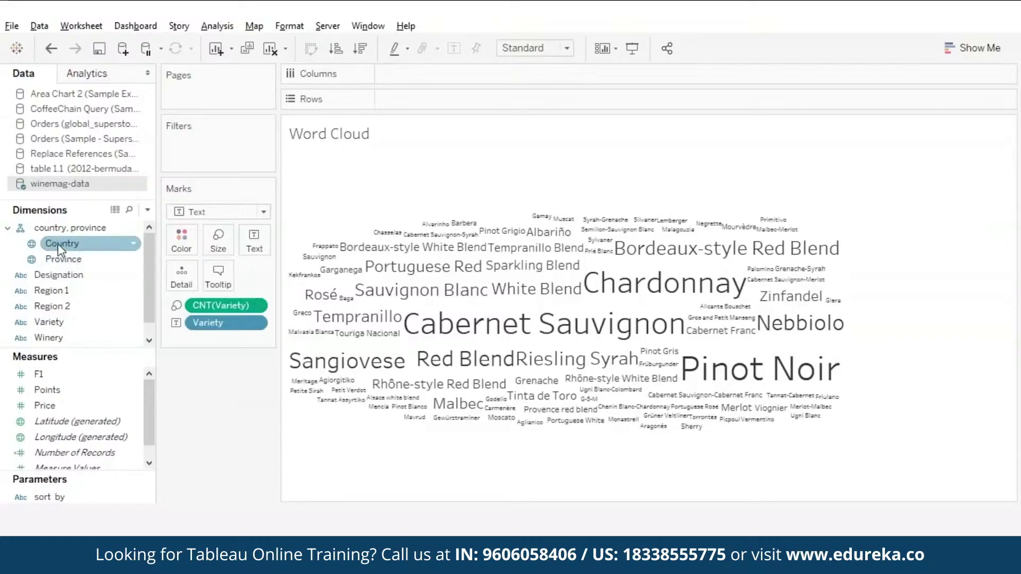
drag(58, 247, 181, 242)
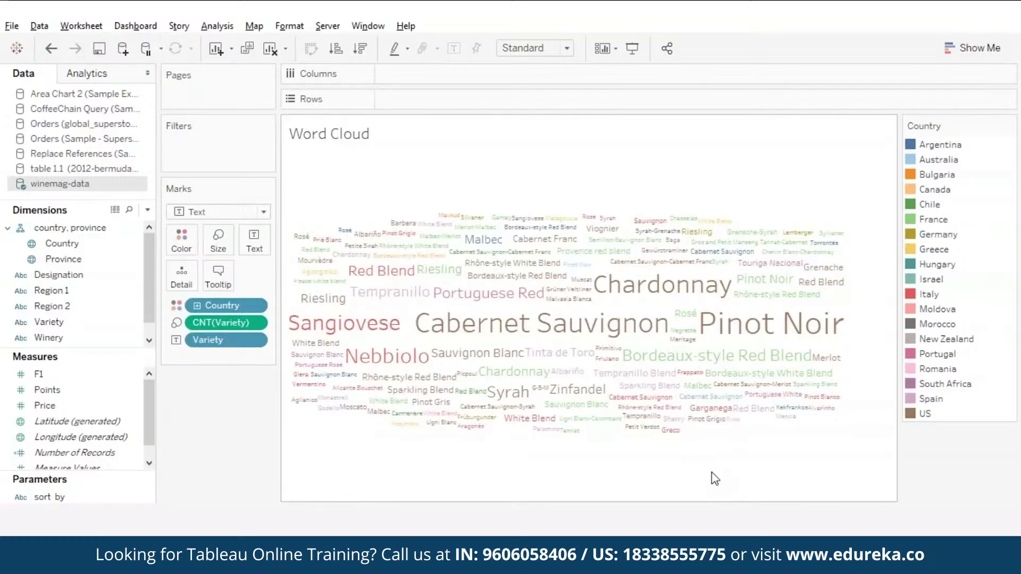
mouse_move(744, 322)
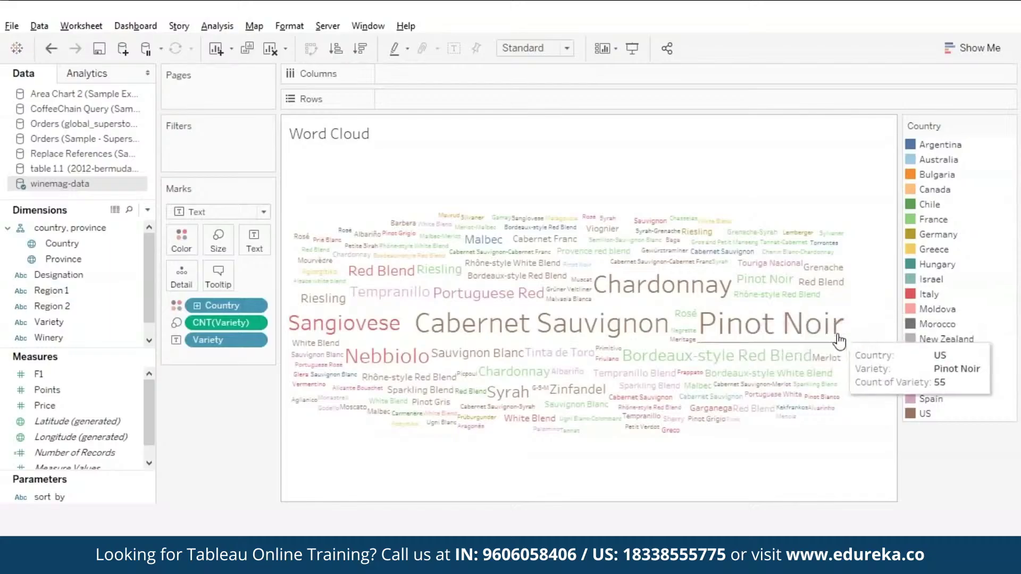
mouse_move(577, 396)
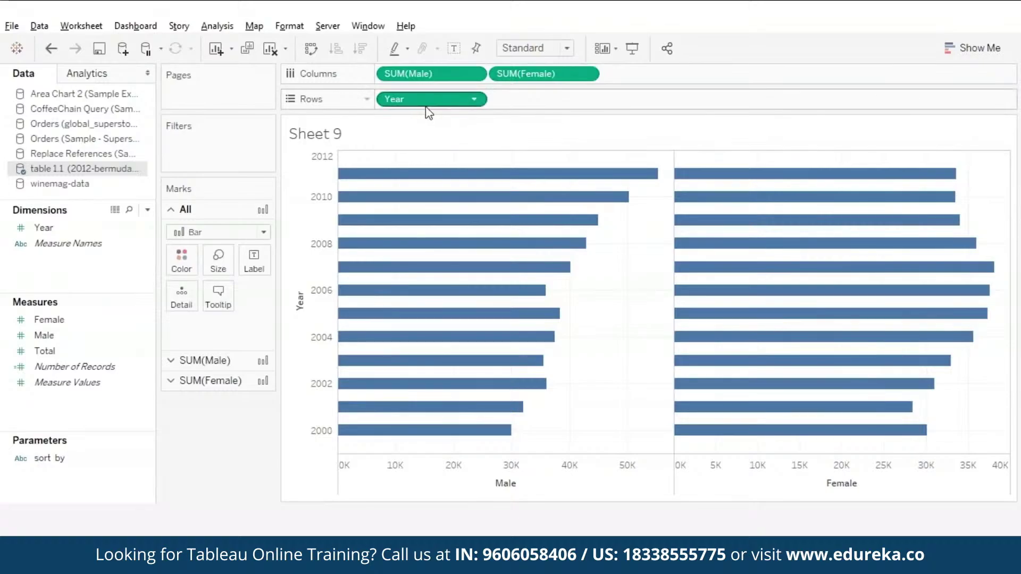
- Negate the Male measure on Sheet 9's Columns by editing it to -SUM([Male])
click(384, 75)
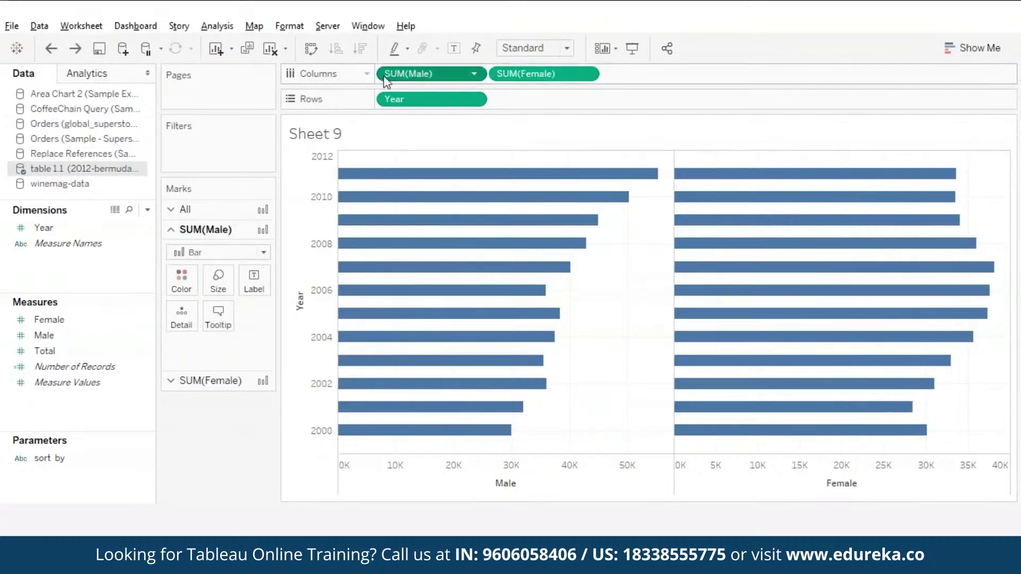
double_click(384, 75)
click(384, 76)
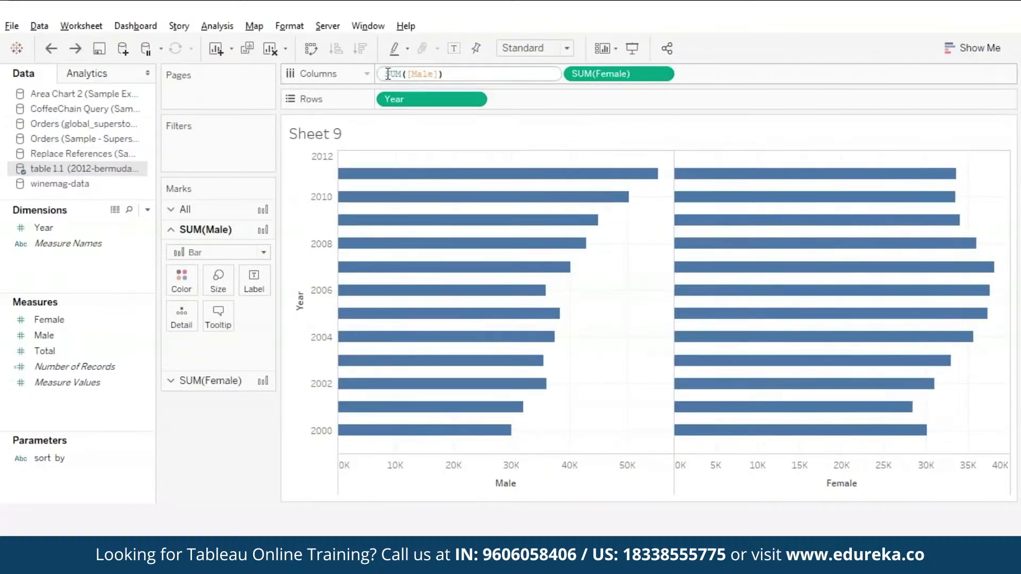
text(-)
key(Return)
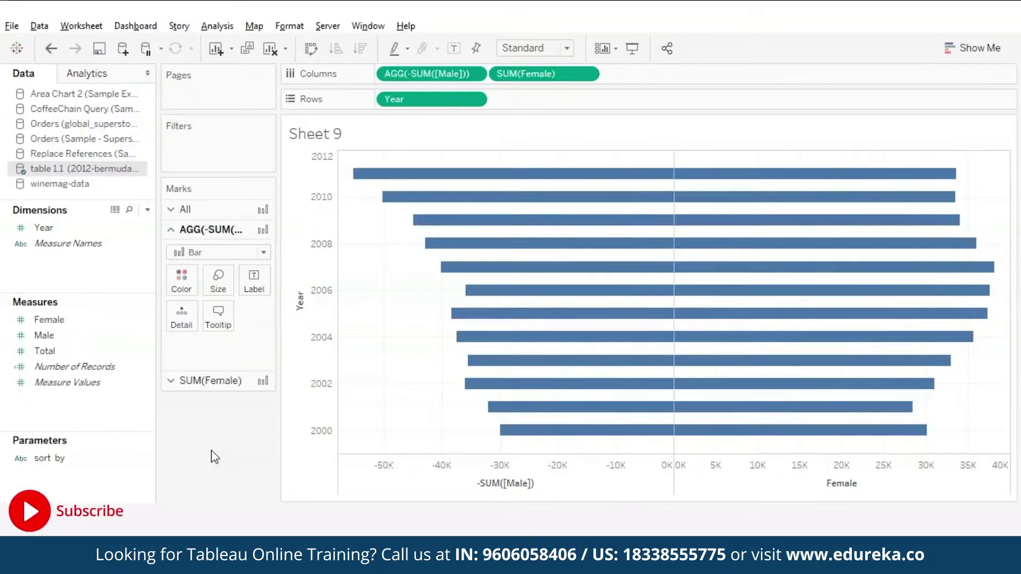
- Format the -SUM([Male]) axis numbers as Number (Custom) with 0 decimal places and Thousands (K) display units
click(440, 468)
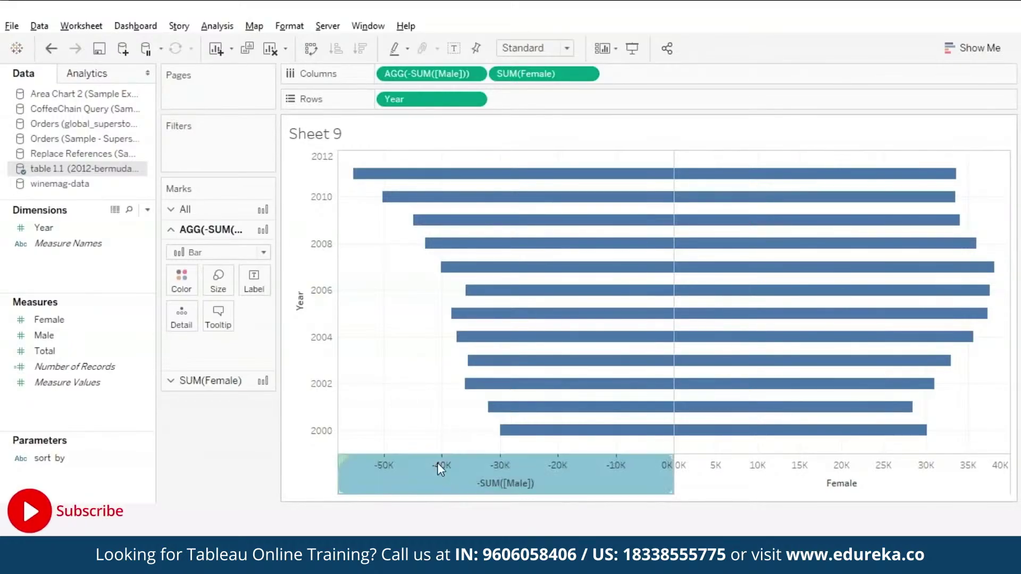
right_click(438, 463)
click(472, 414)
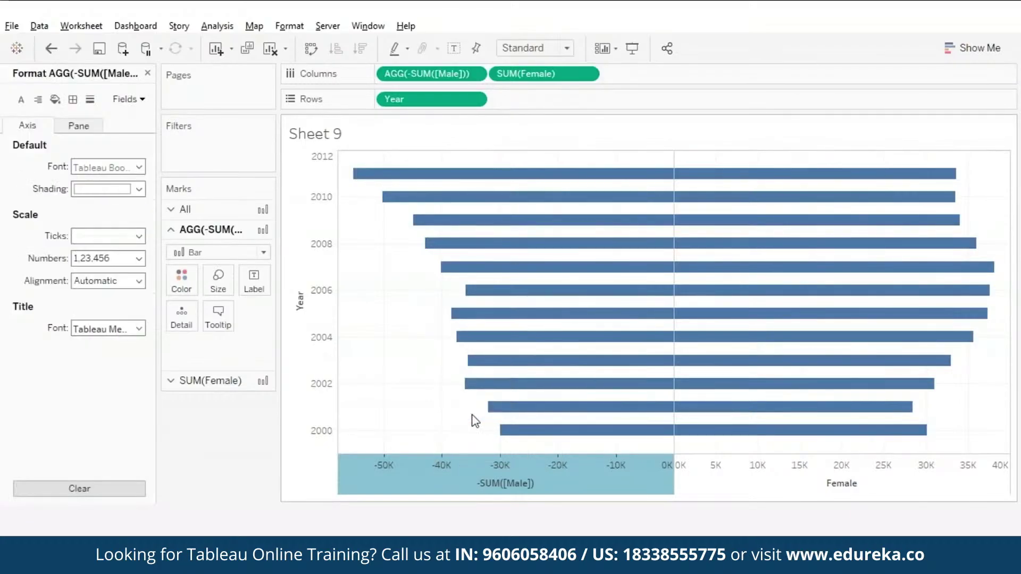
click(138, 260)
click(119, 302)
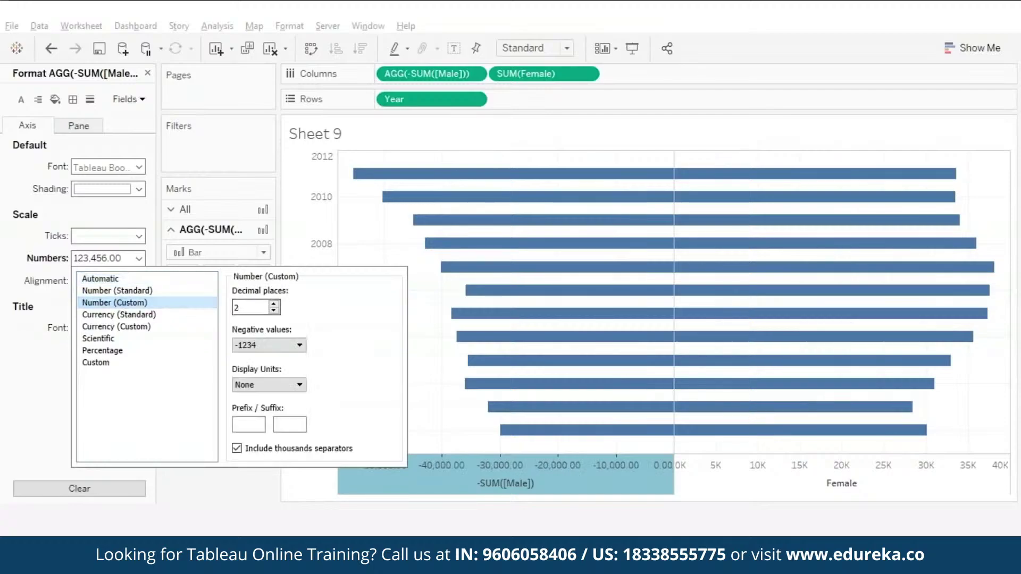
click(274, 310)
click(273, 311)
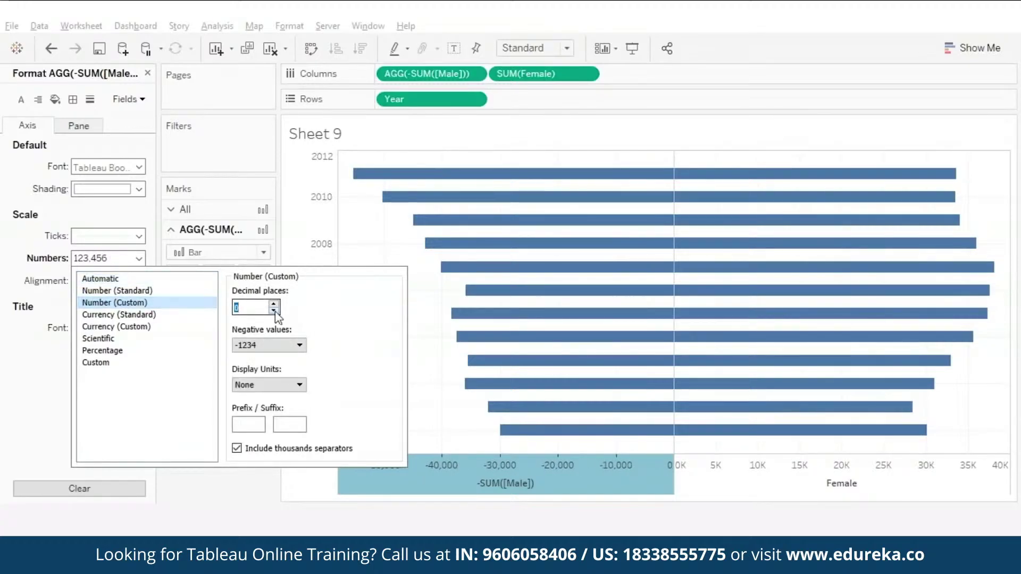
click(282, 388)
click(265, 410)
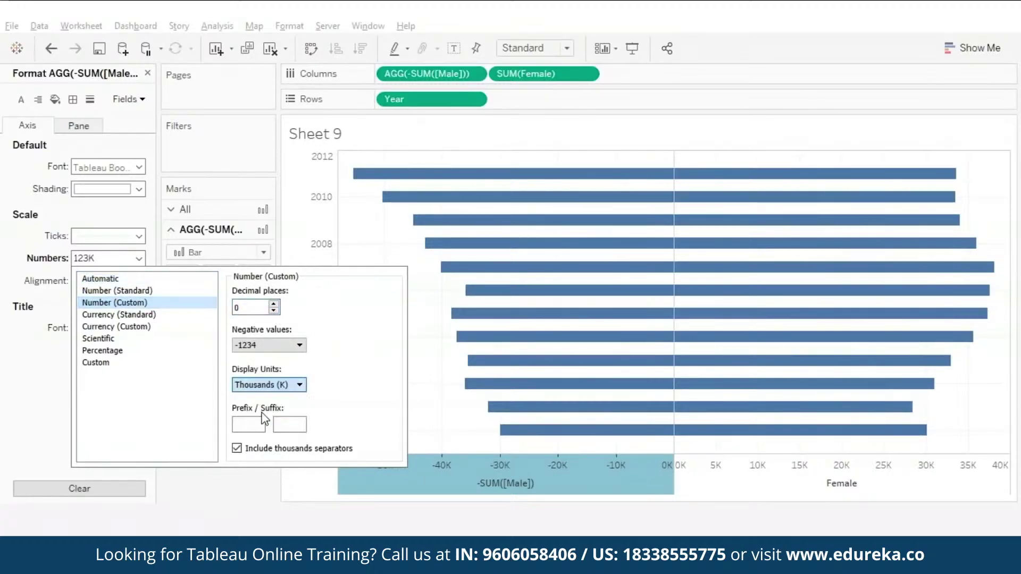
- Remove the minus sign from the axis's custom number format so it reads #,##0,K;#,##0,K
click(108, 363)
click(273, 307)
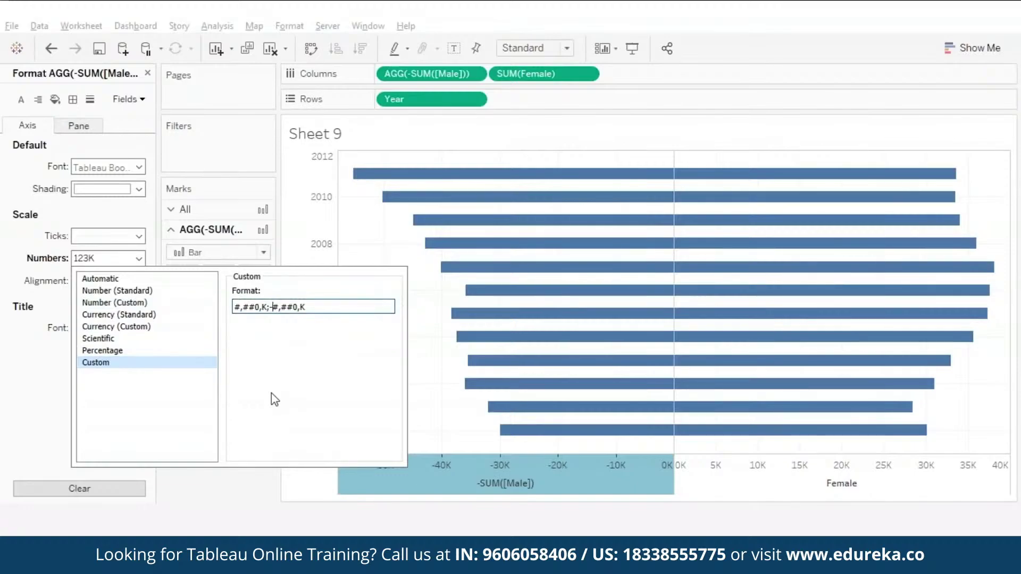
key(BackSpace)
click(227, 490)
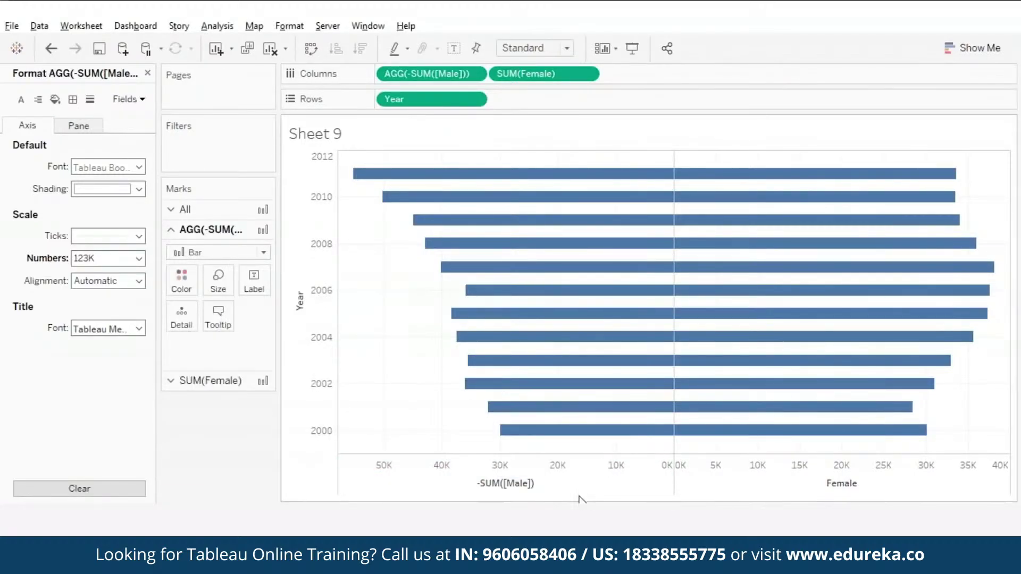
- Retitle the -SUM([Male]) axis as Male and close the axis formatting
right_click(514, 486)
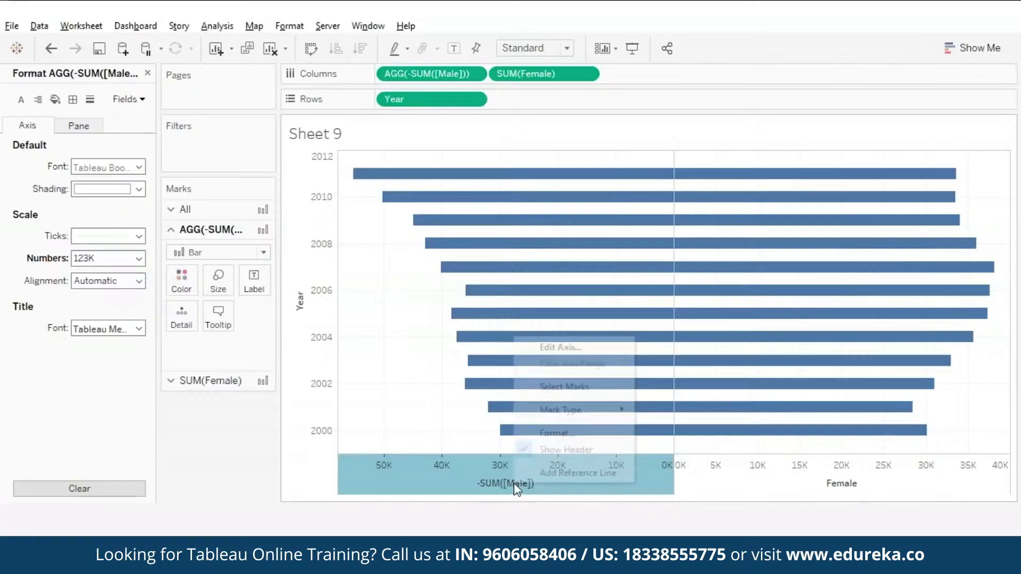
click(559, 343)
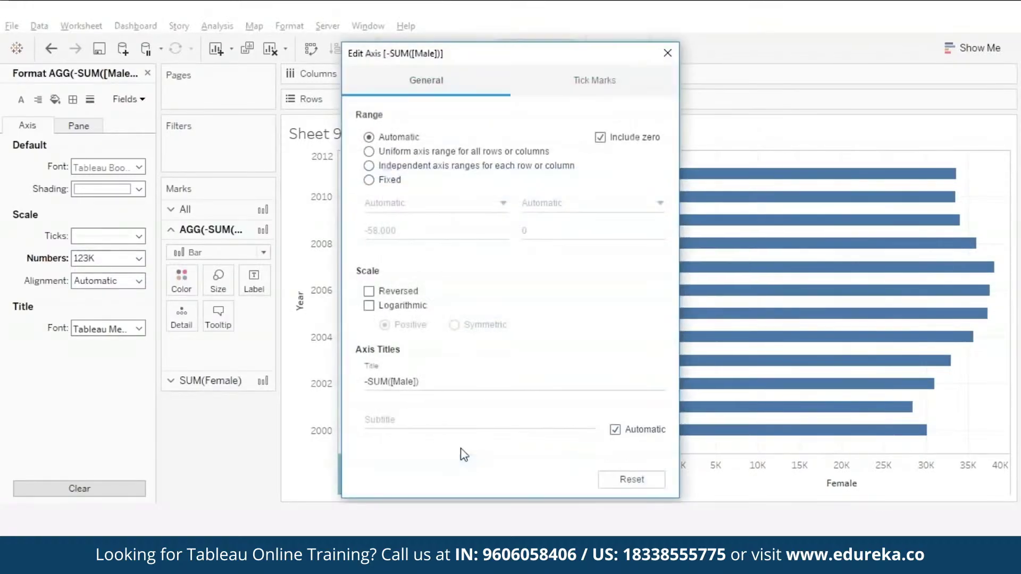
triple_click(398, 381)
text(Male)
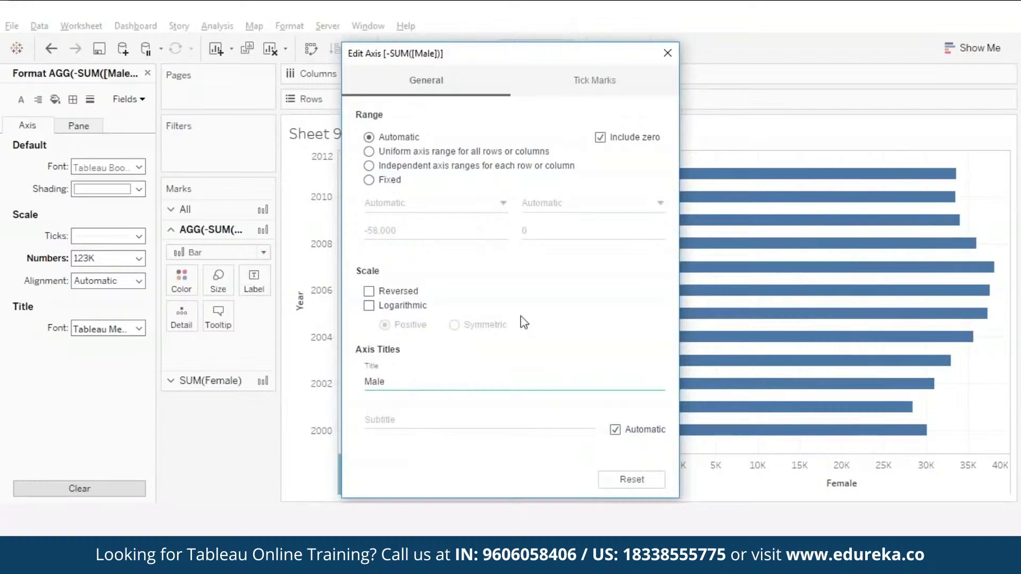
click(667, 53)
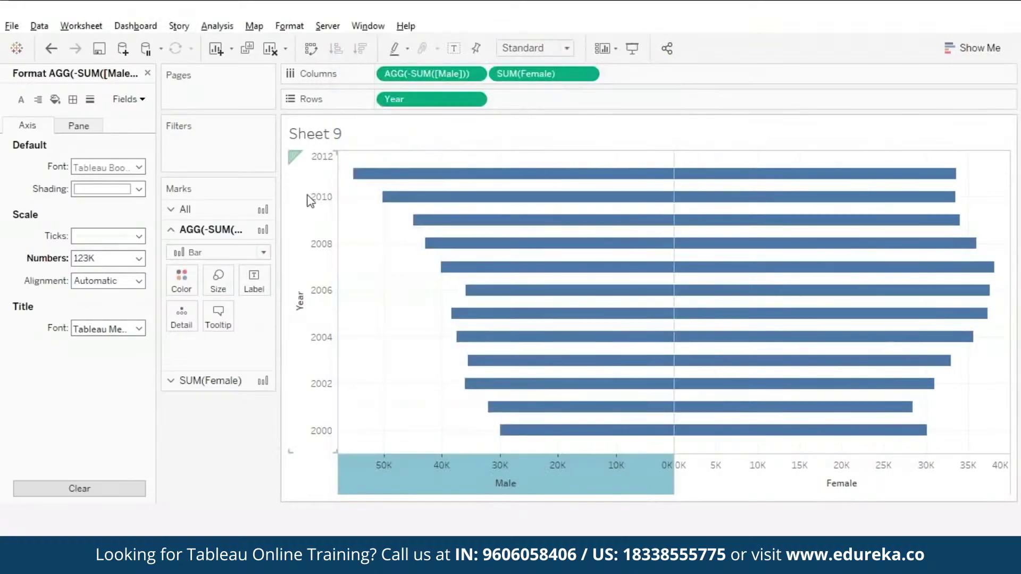
click(148, 72)
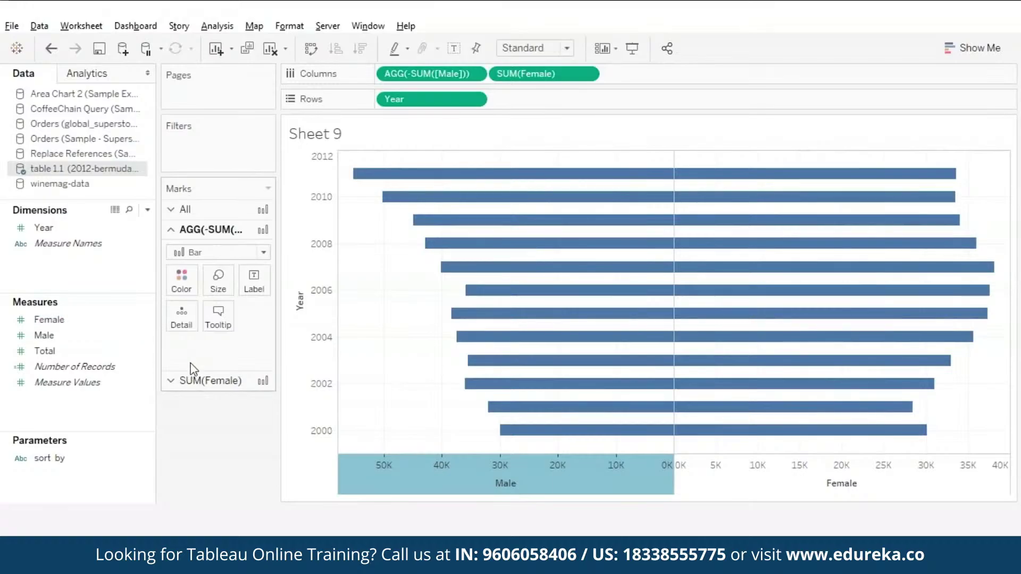
- Color the female bars by the Female measure and the male bars by the Male measure
click(193, 379)
drag(53, 322, 181, 297)
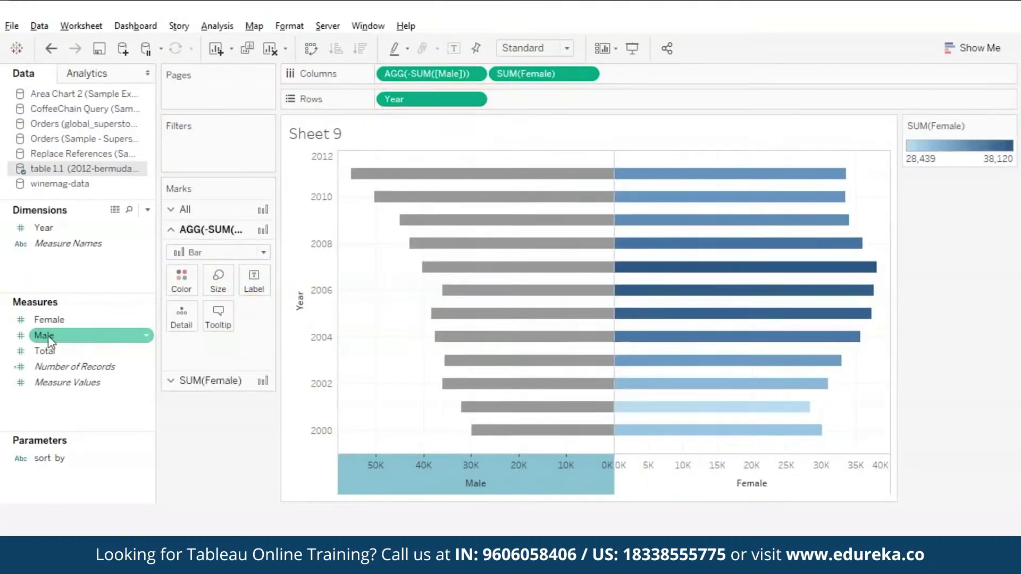
drag(42, 334, 181, 289)
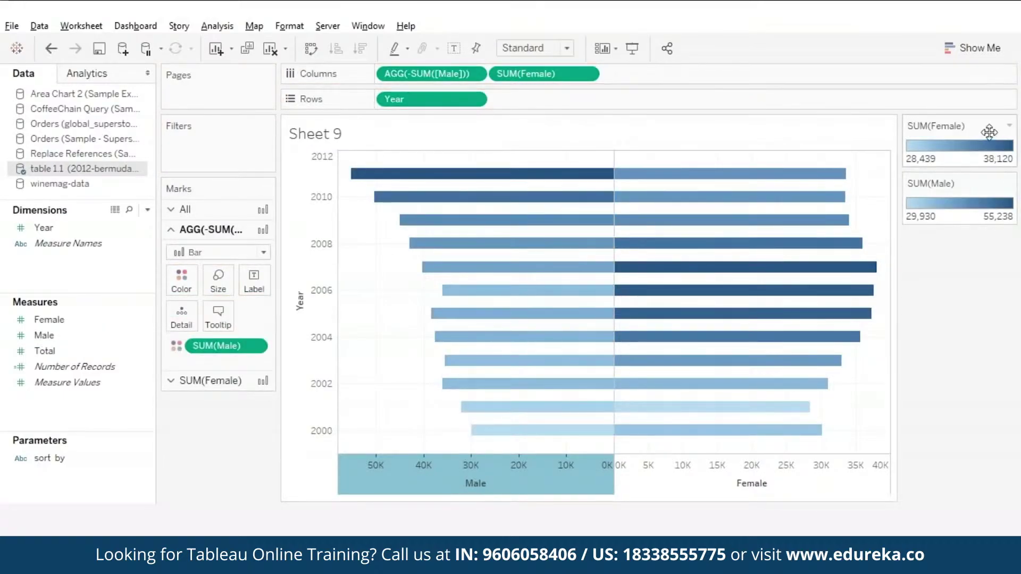
- Set the SUM(Female) color palette to Red
click(1009, 126)
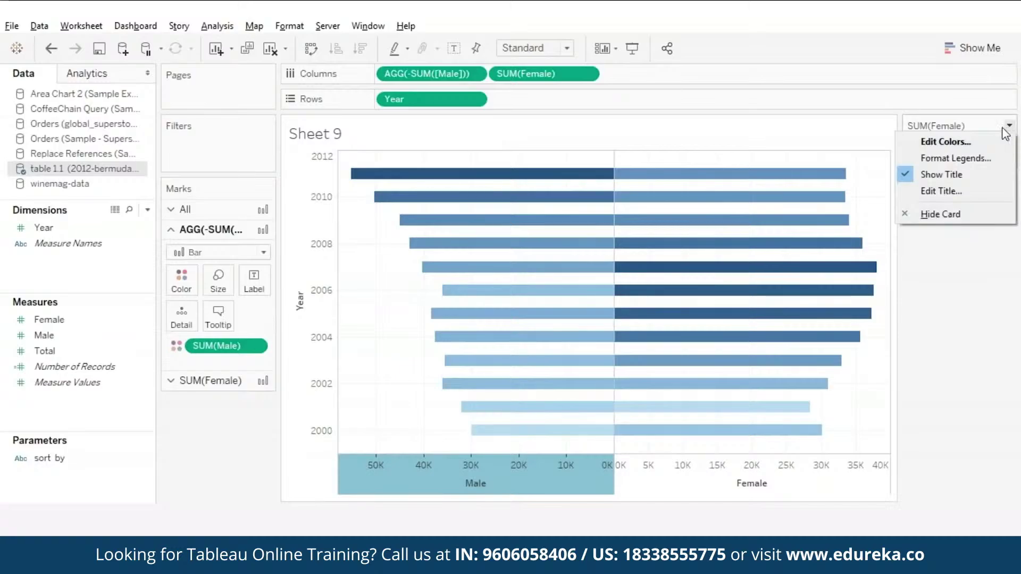
click(946, 142)
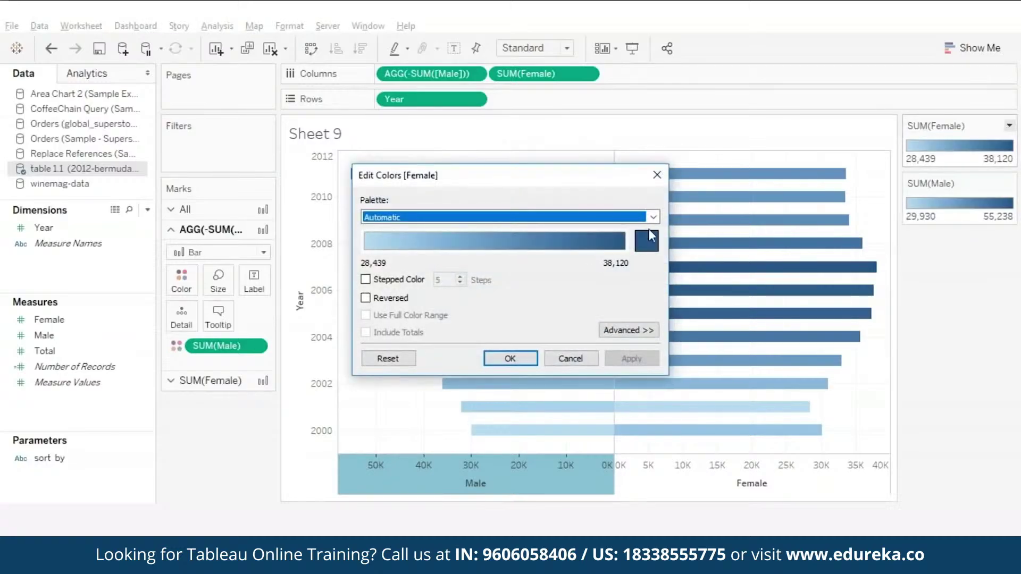
click(604, 220)
key(Escape)
key(r)
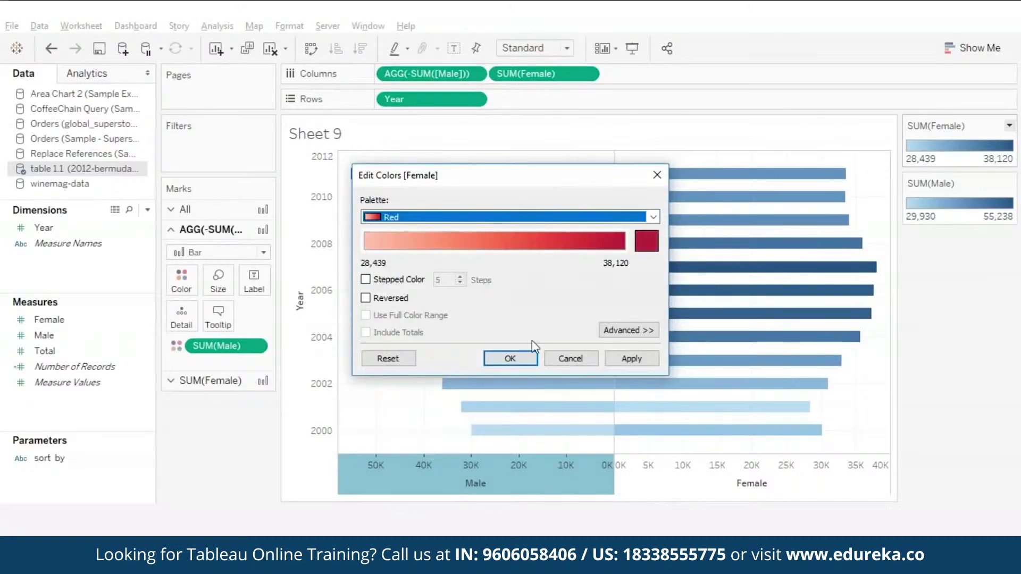
click(510, 358)
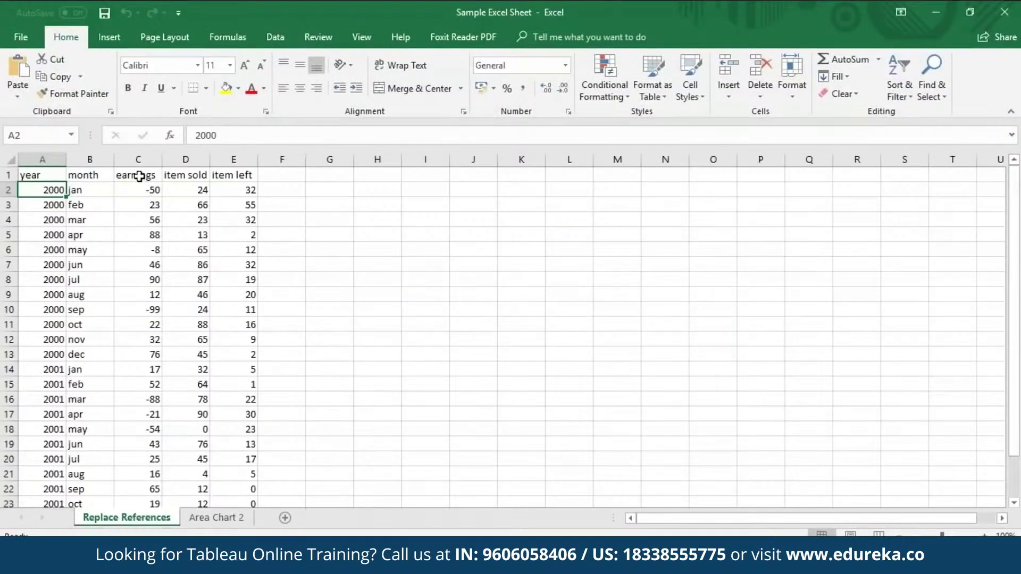
- In Excel, rename the earnings header in C1 to profit on the Replace References sheet, save the workbook and close it
click(140, 176)
text(profit)
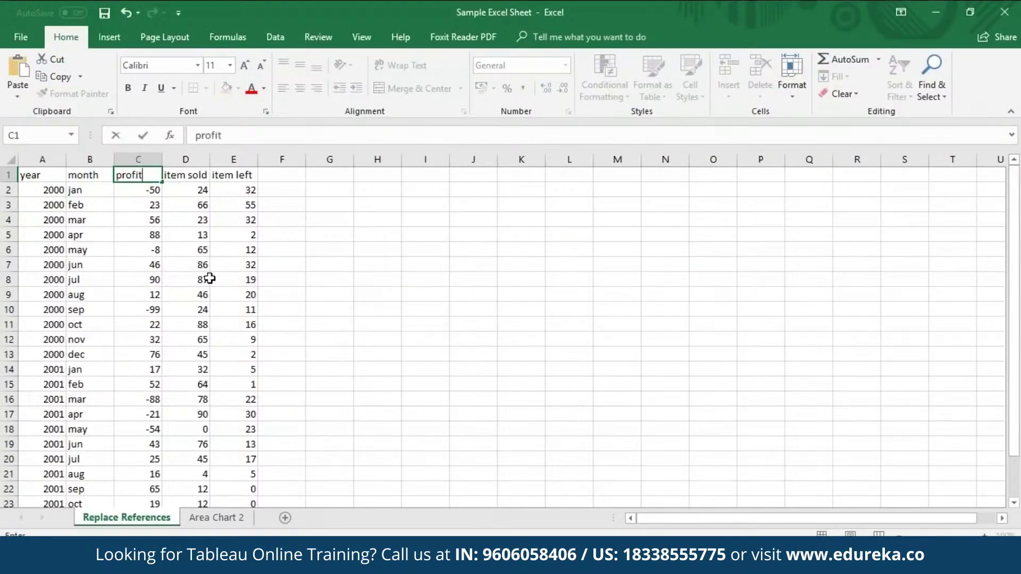
key(Return)
key(ctrl+s)
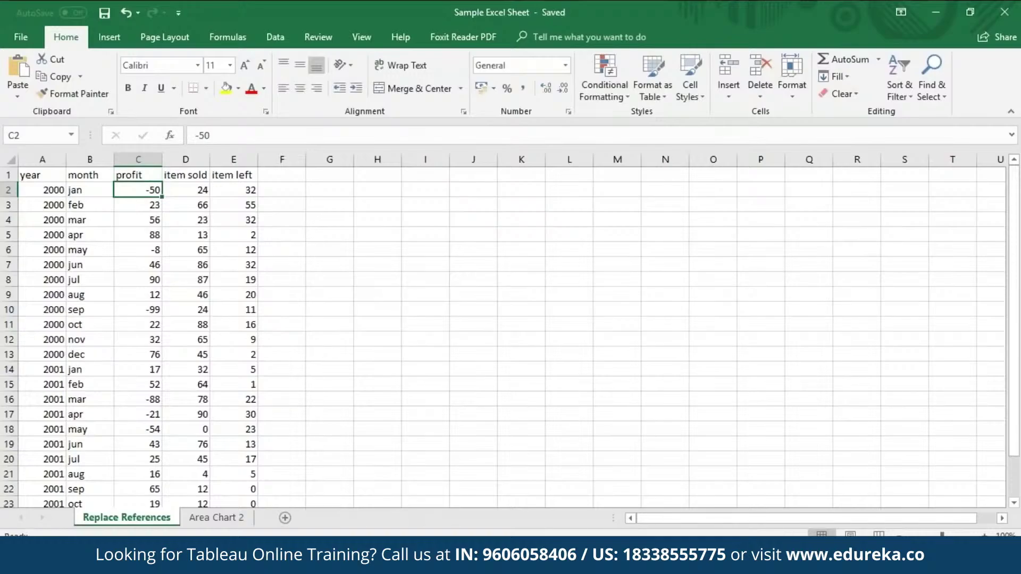
click(1010, 19)
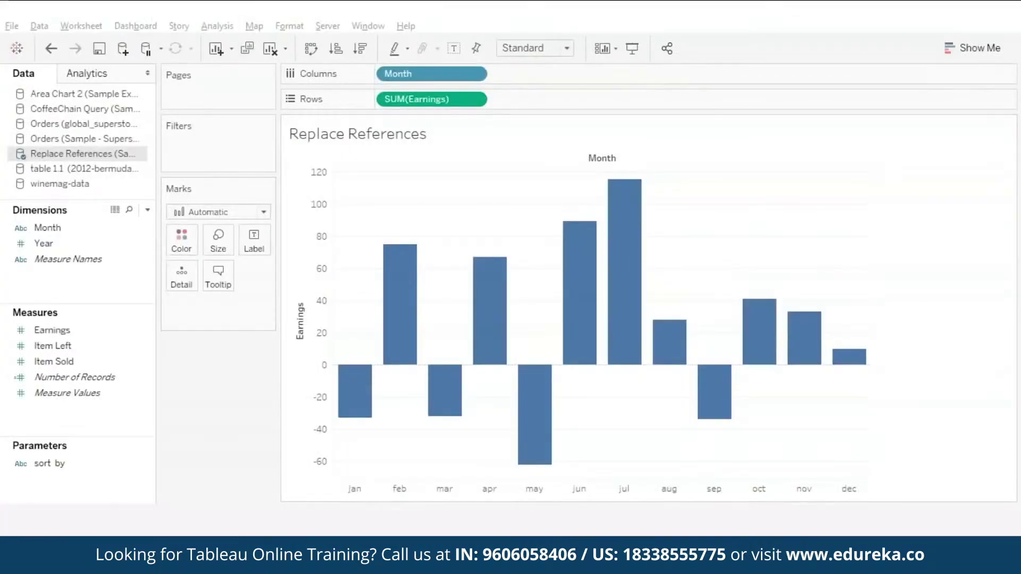
- Refresh the Replace References data source and replace all references to the Earnings measure with profit
right_click(73, 150)
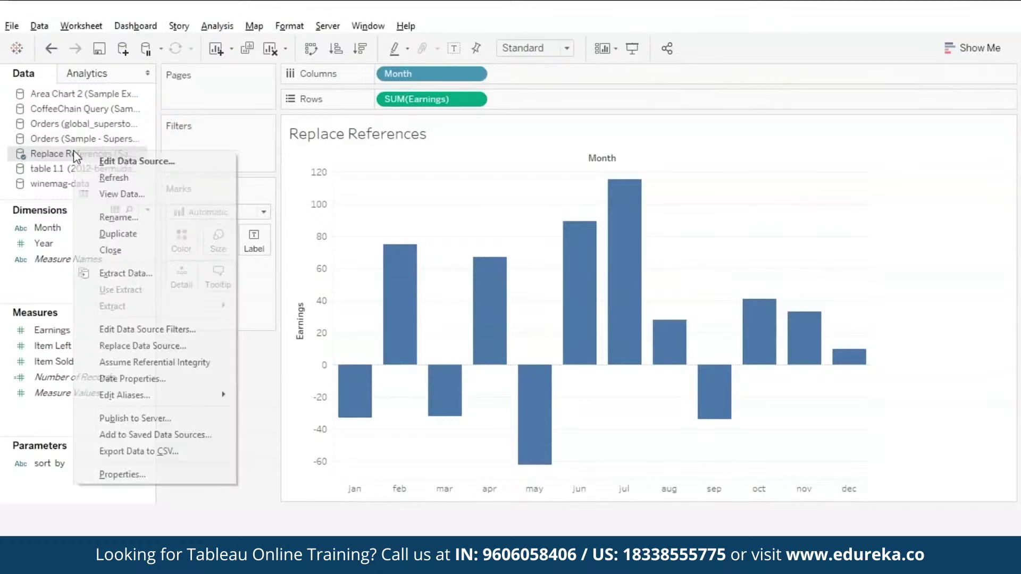
click(118, 180)
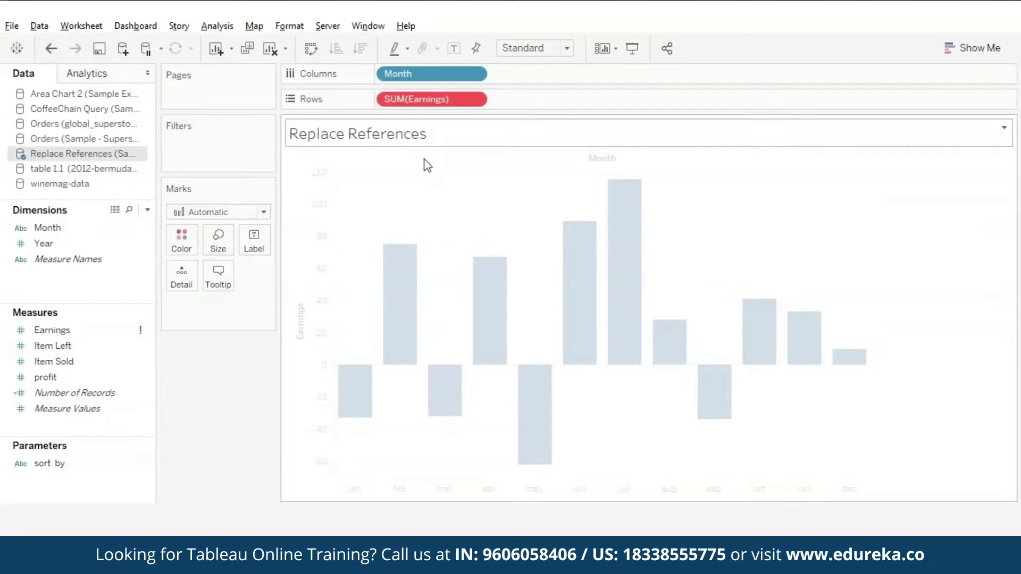
click(145, 331)
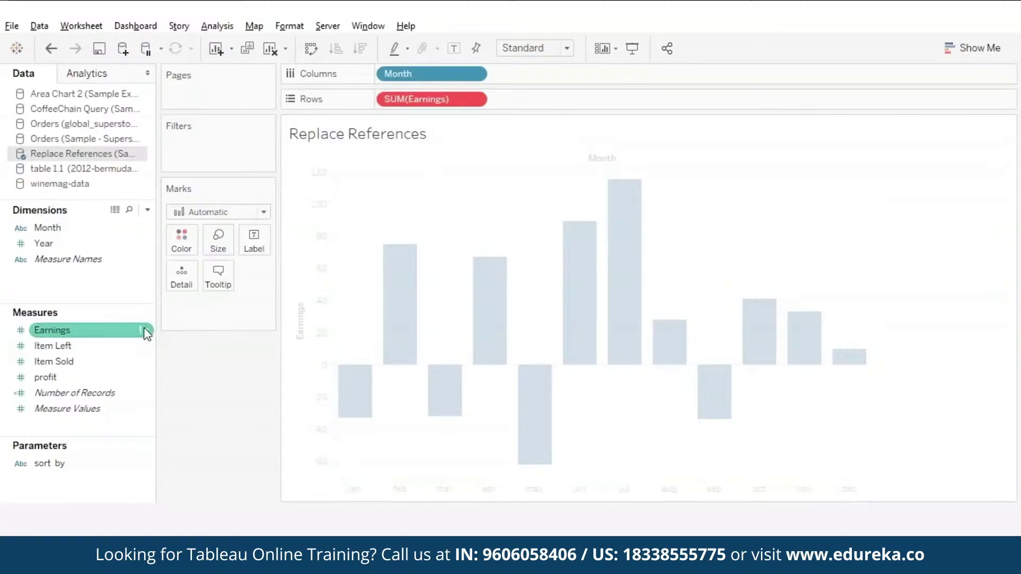
click(145, 330)
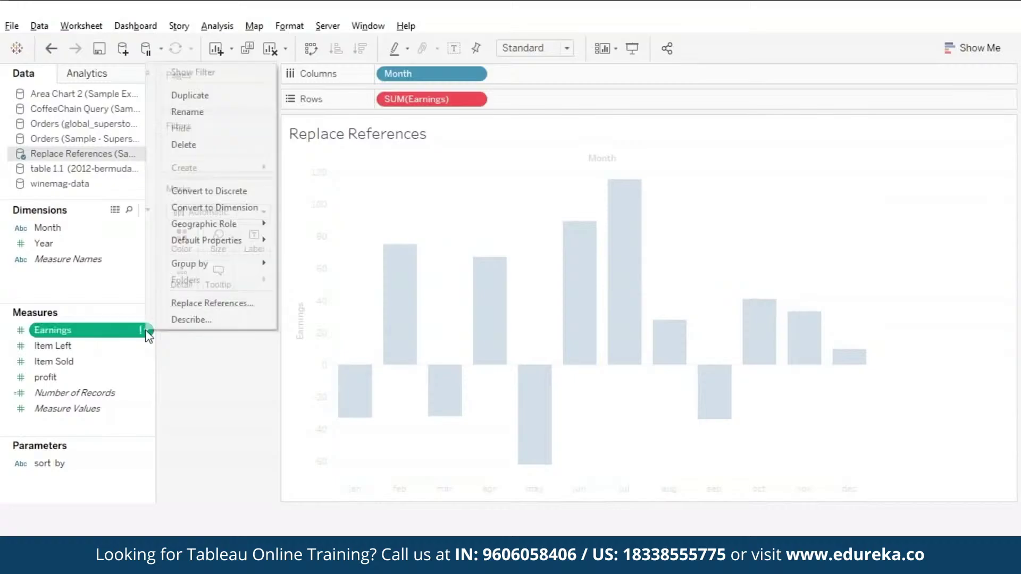
click(210, 304)
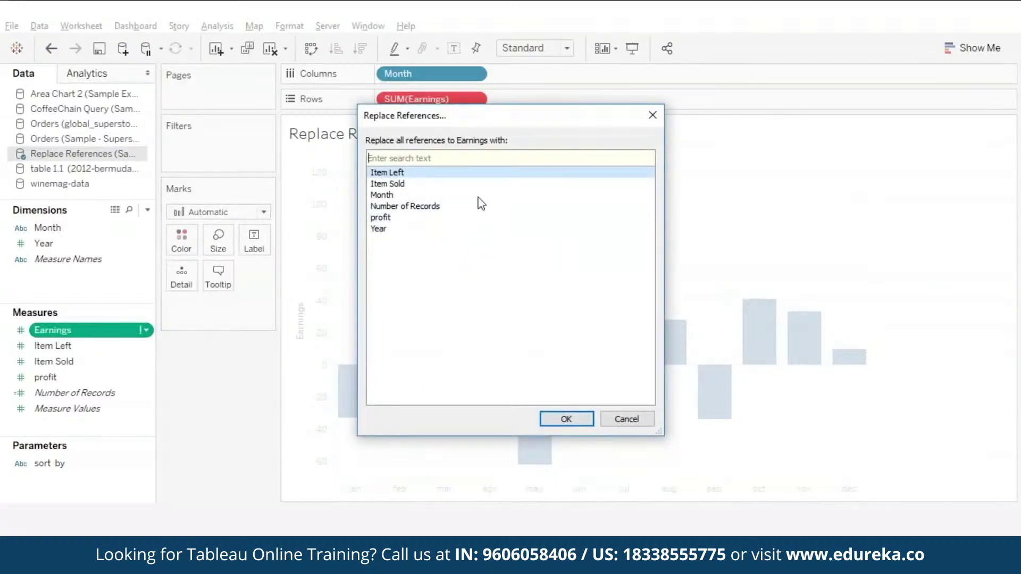
click(384, 218)
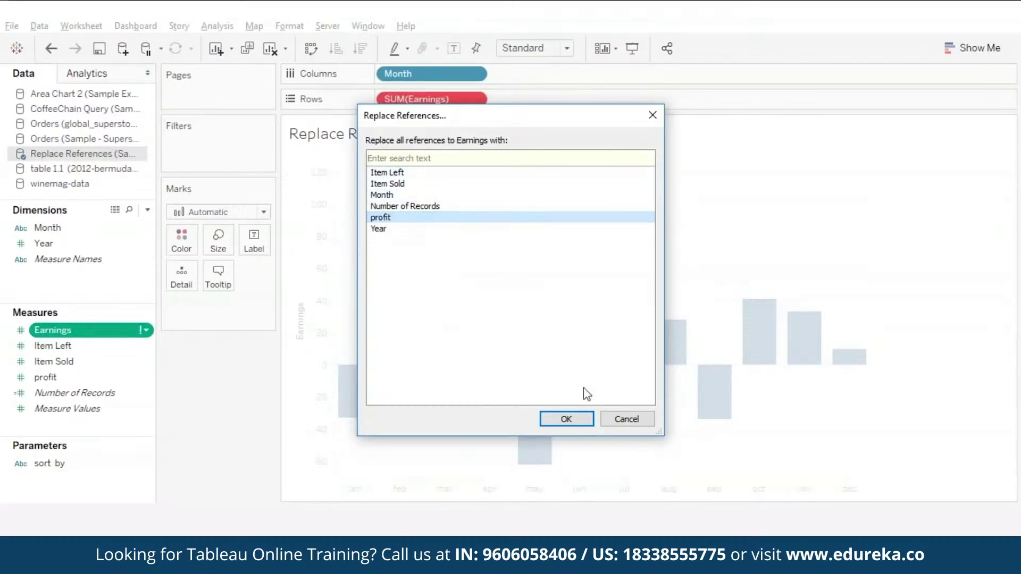
click(567, 419)
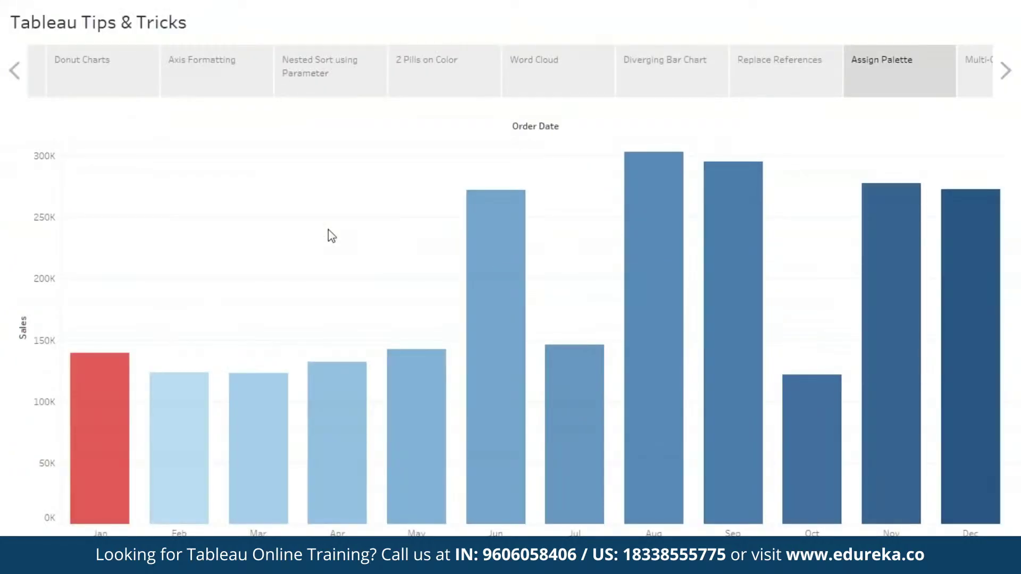
- Color the Sheet 11 sales bars by month of Order Date and assign the Blue palette to January through December
mouse_move(120, 381)
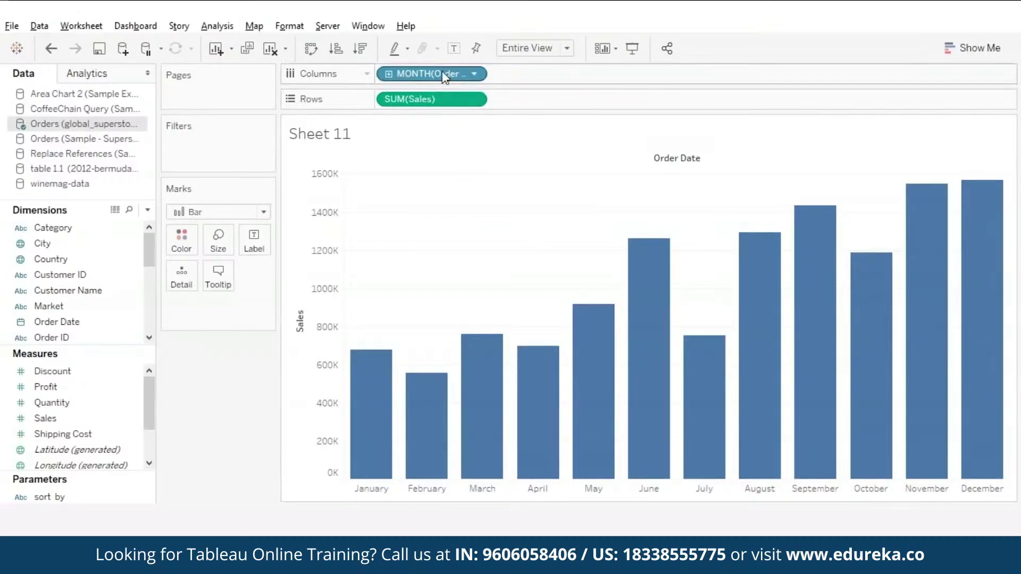
drag(443, 76, 184, 241)
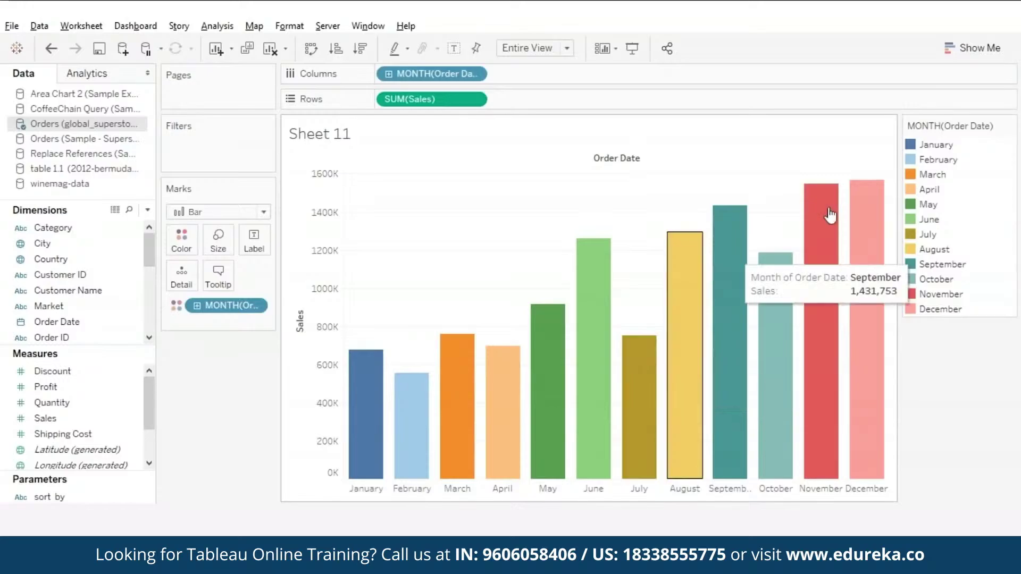
click(1010, 128)
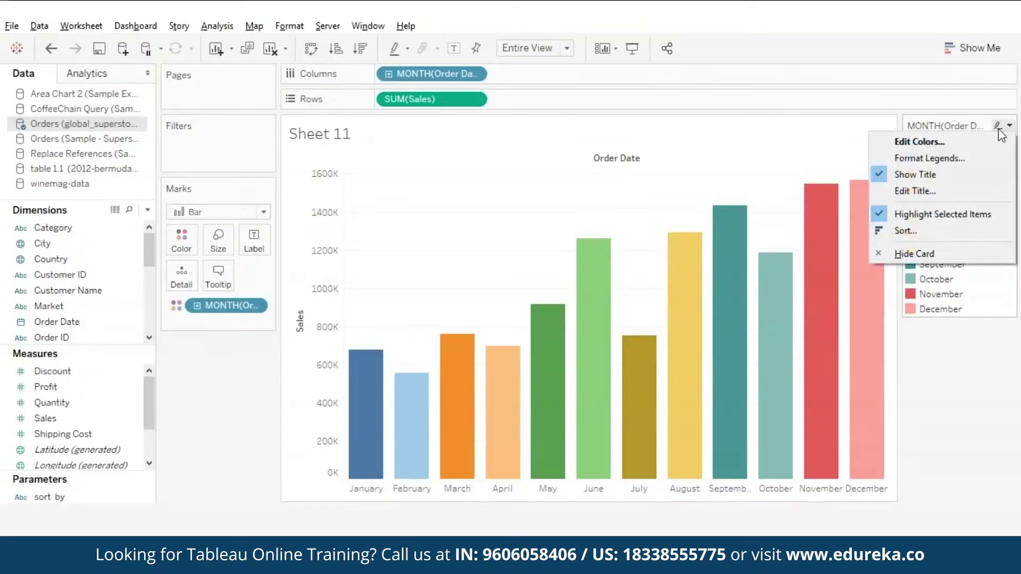
click(918, 143)
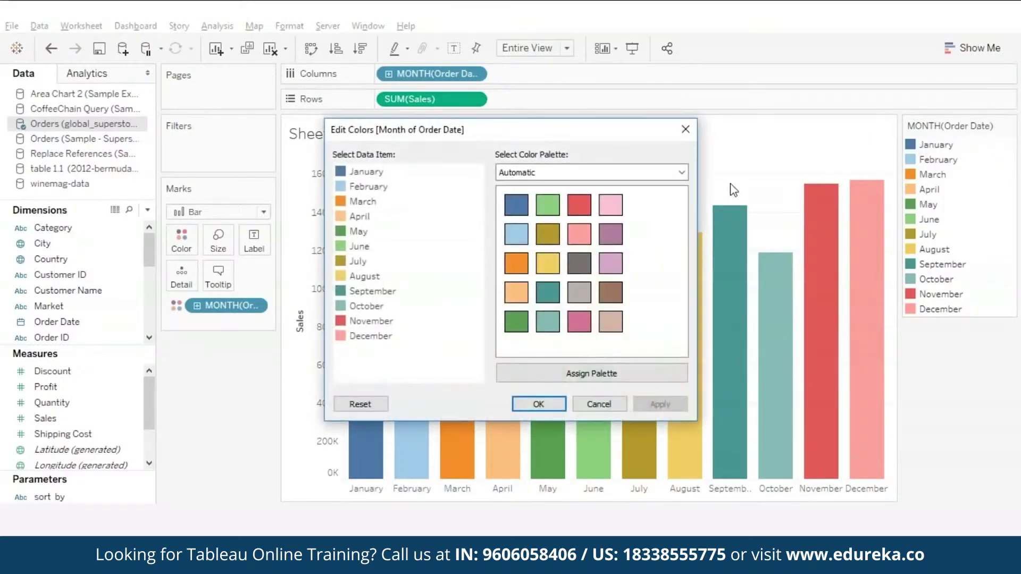
click(681, 173)
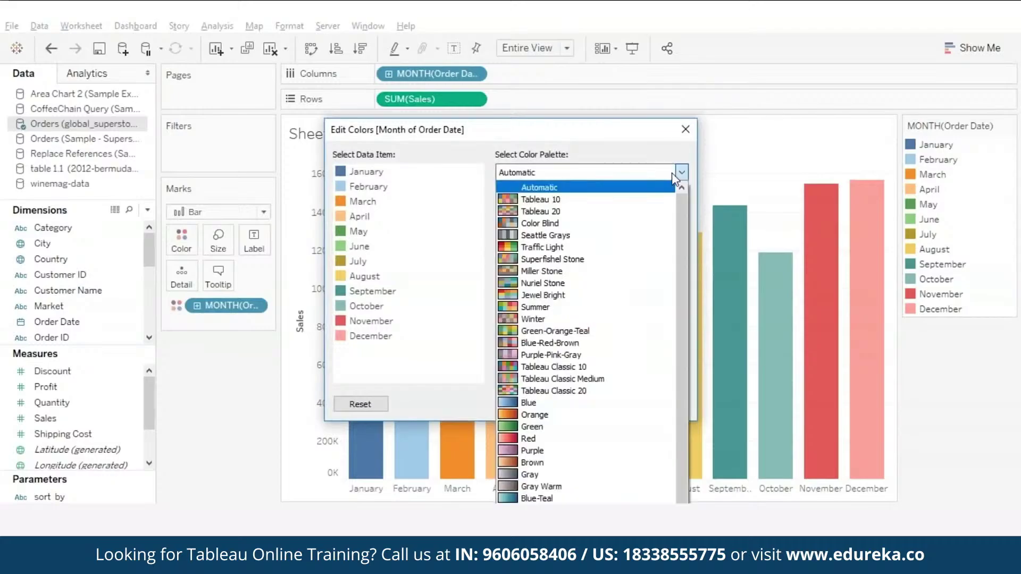
click(523, 404)
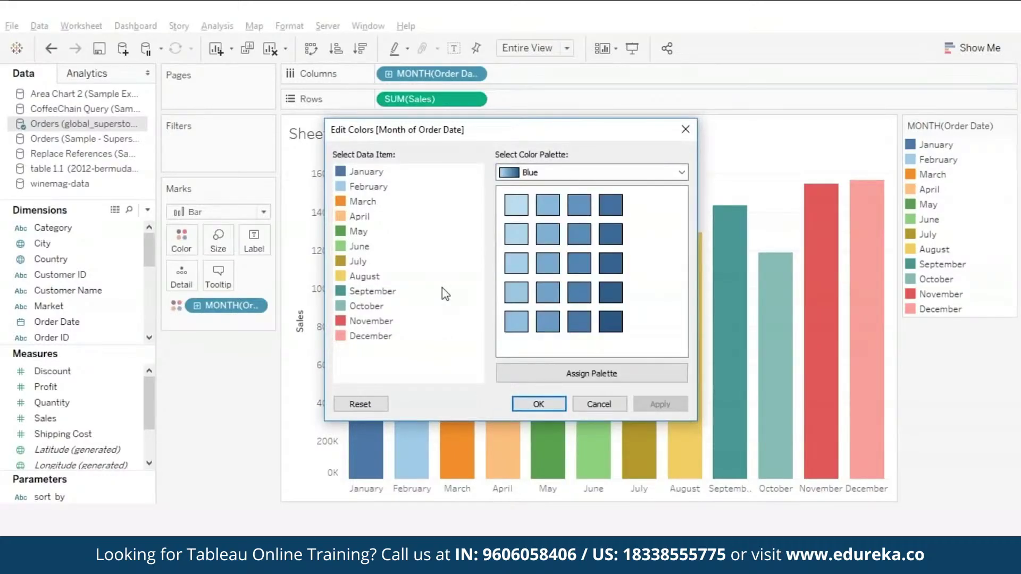
click(374, 172)
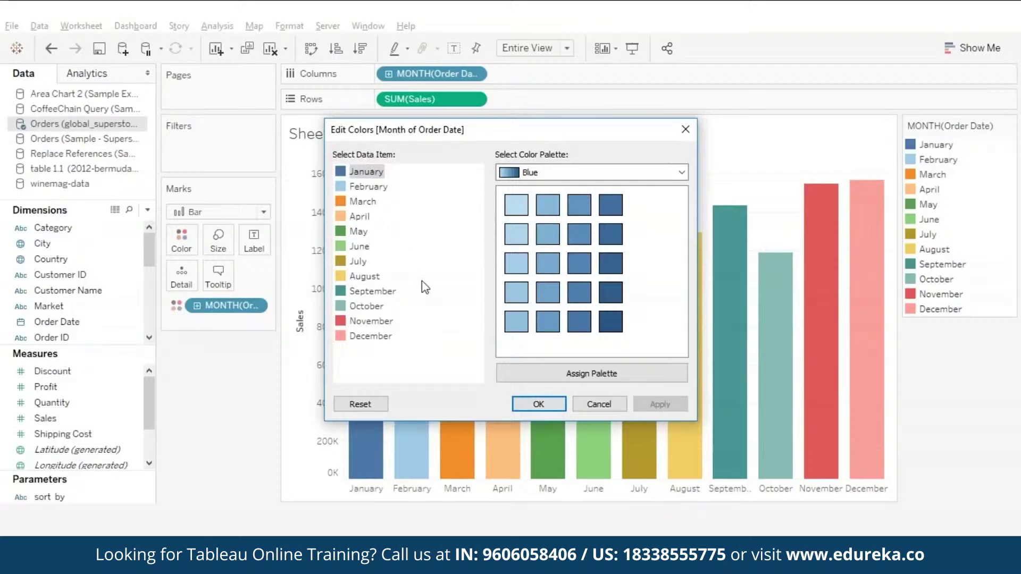
shift+click(367, 336)
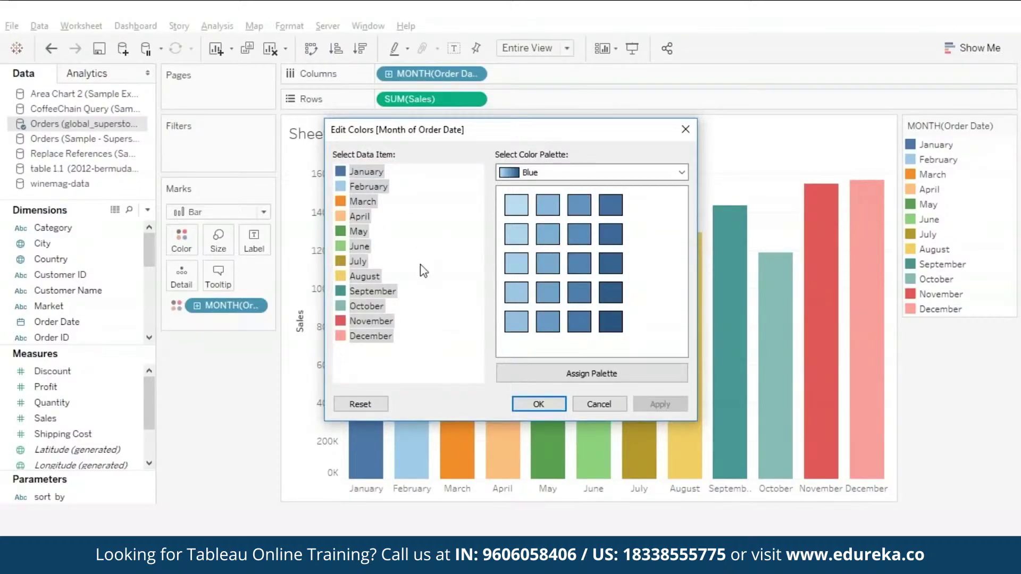
click(585, 376)
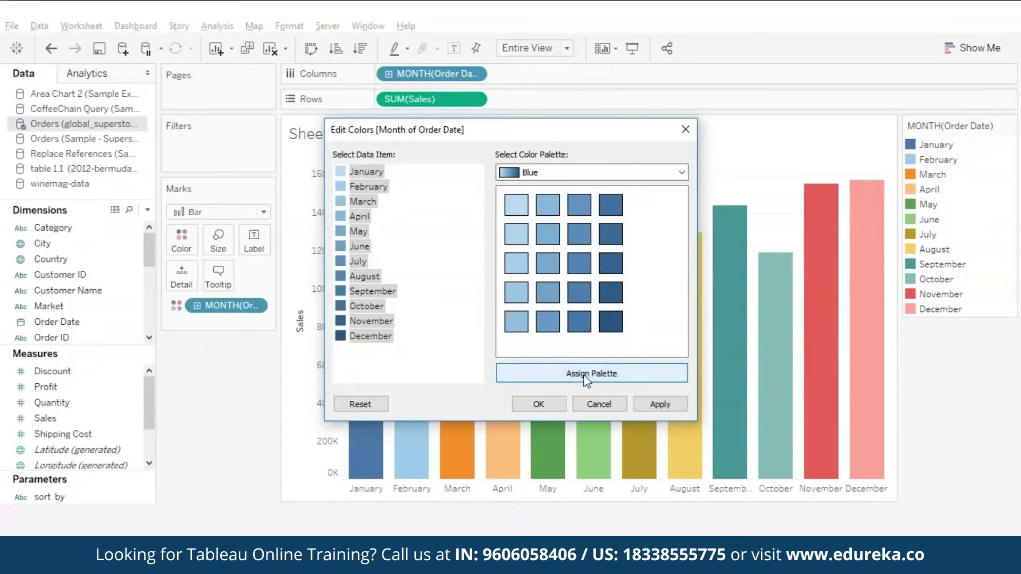
click(650, 409)
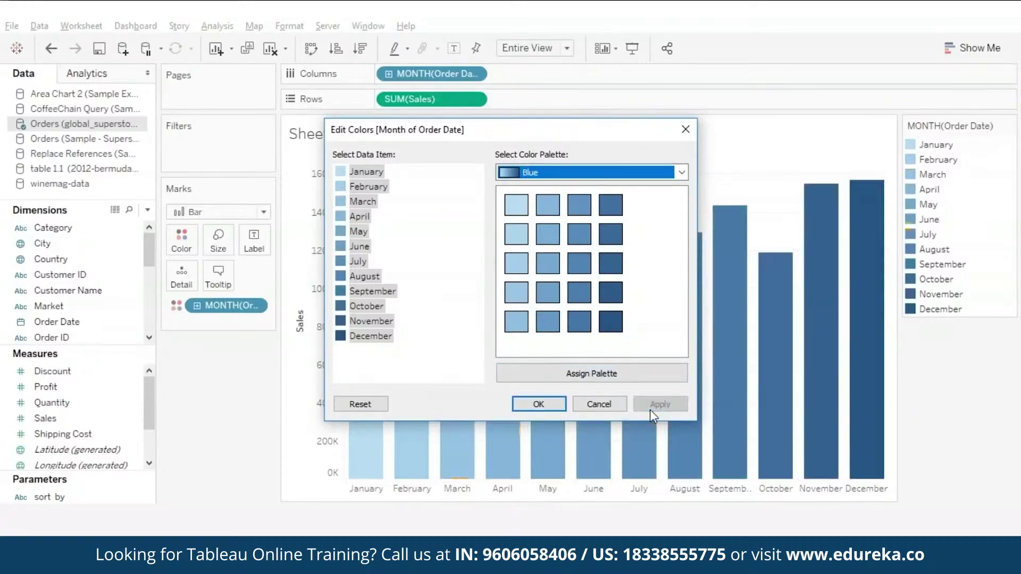
- Recolor only January with red from the Tableau 10 palette and accept the color changes
drag(567, 129, 315, 36)
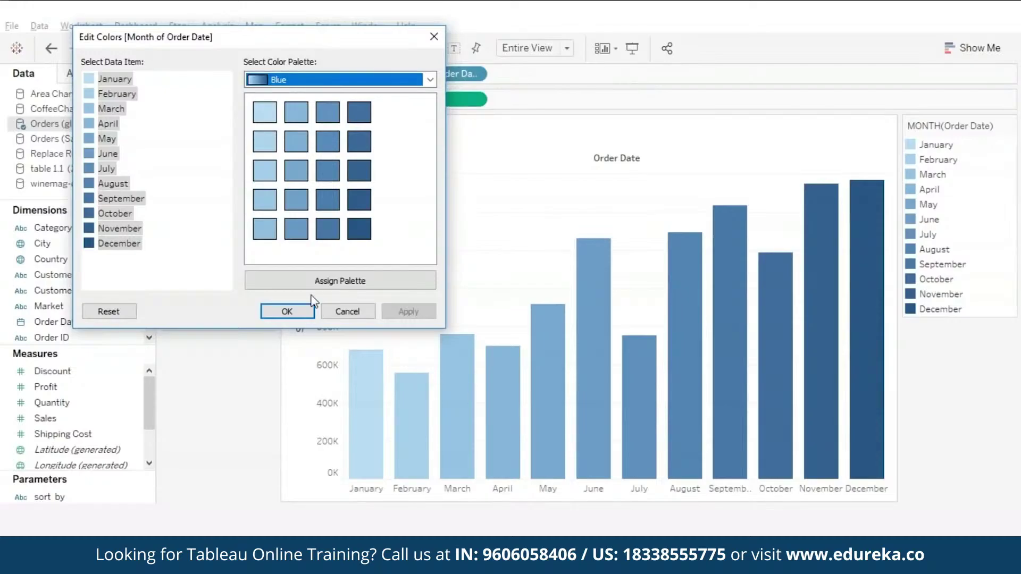
click(112, 79)
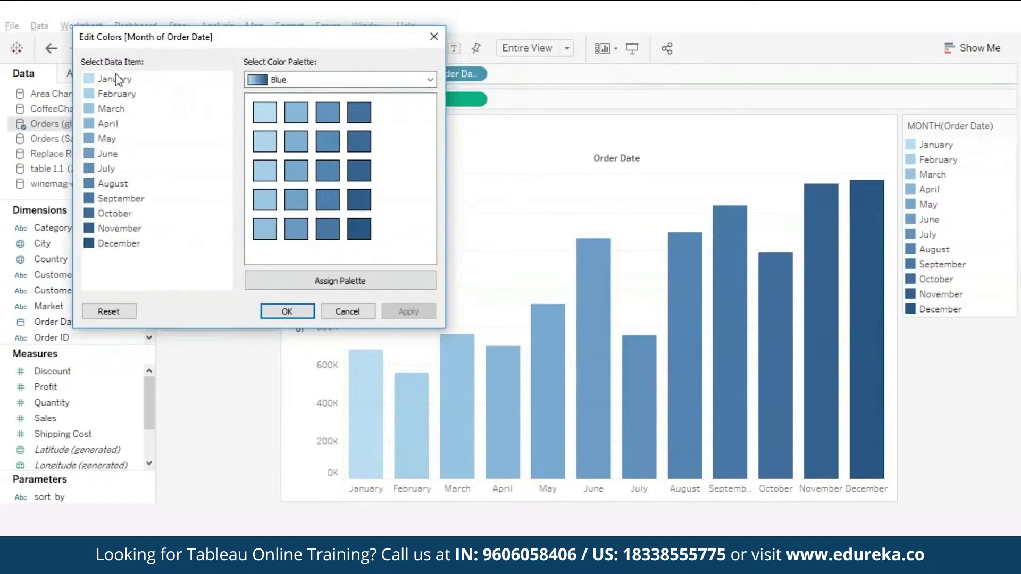
click(386, 81)
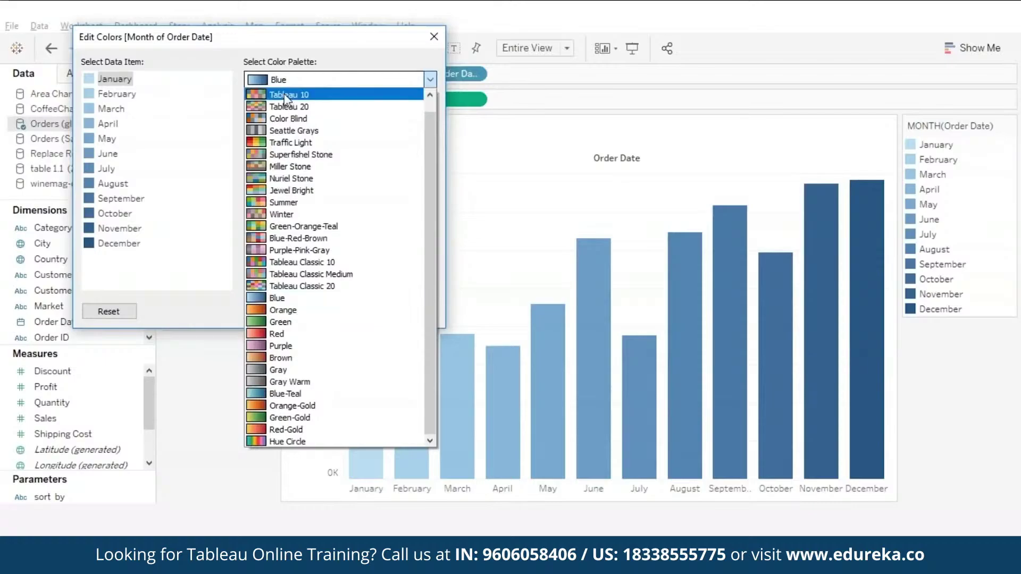
click(309, 94)
click(260, 175)
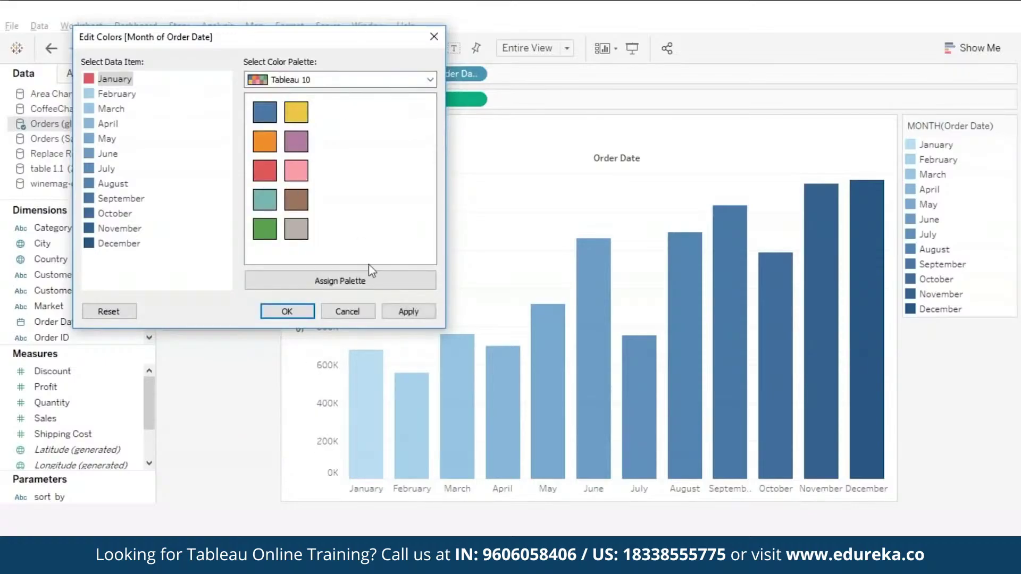
click(287, 312)
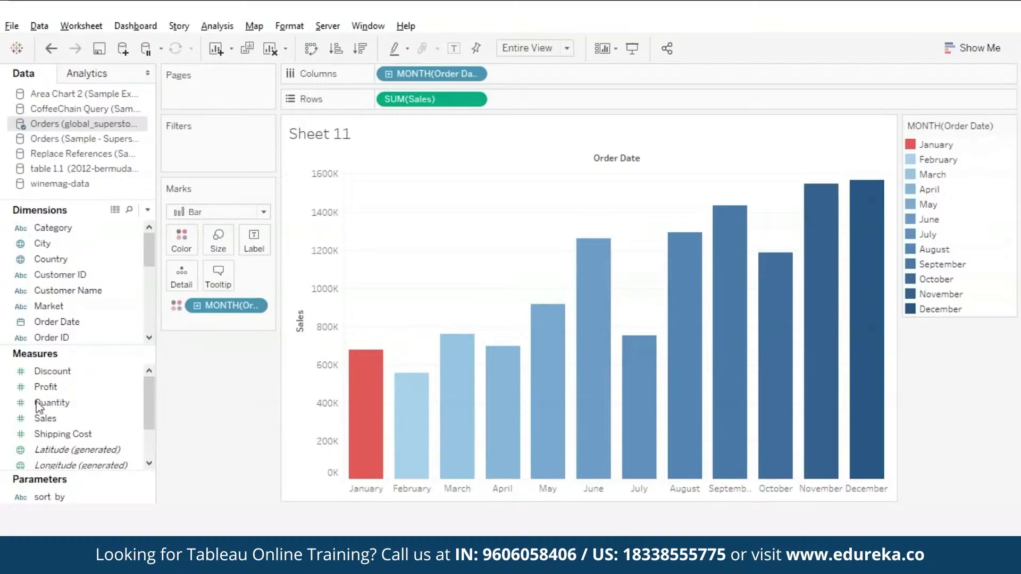
- Search the data fields for profit and clear the search
click(124, 420)
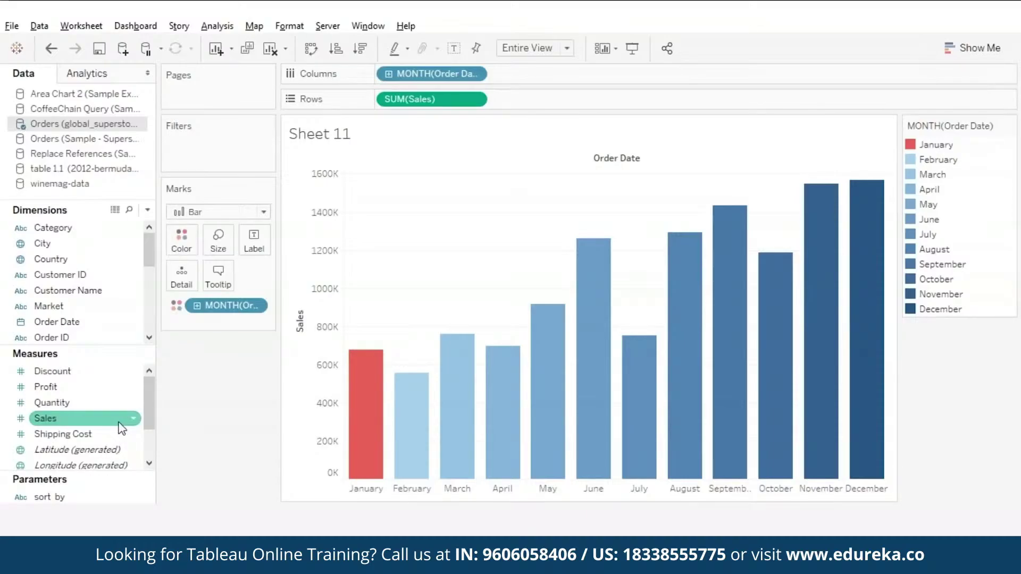
click(128, 209)
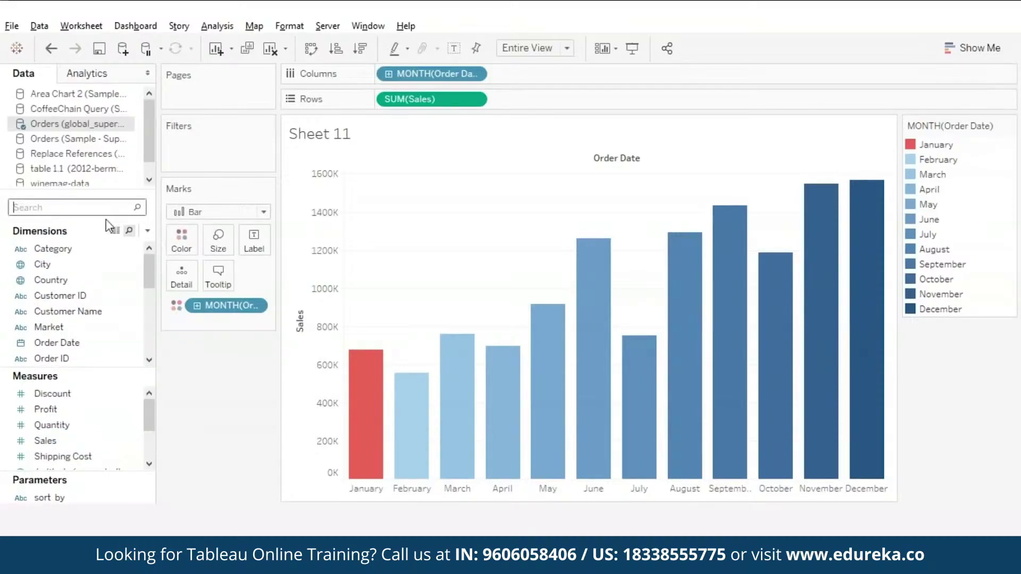
text(profit)
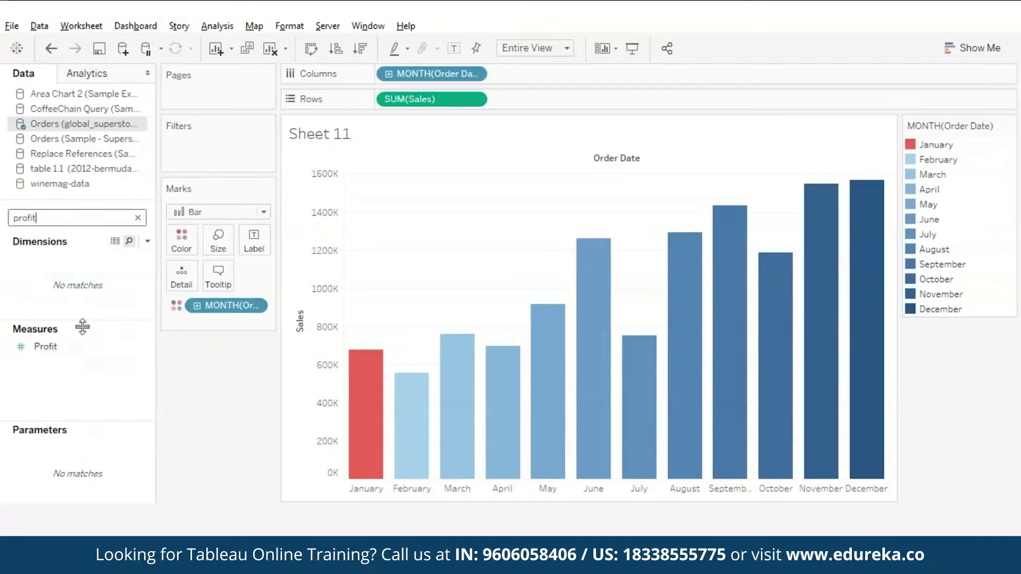
click(30, 351)
click(137, 219)
- Add an ad hoc SUM([Profit]) calculation to Rows after SUM(Sales)
double_click(537, 102)
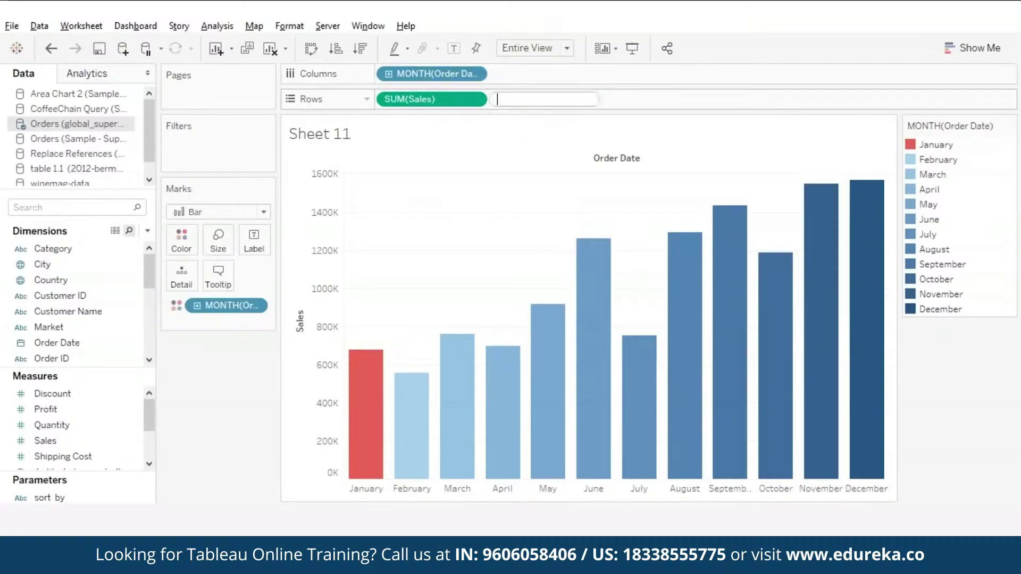
text(SUM()
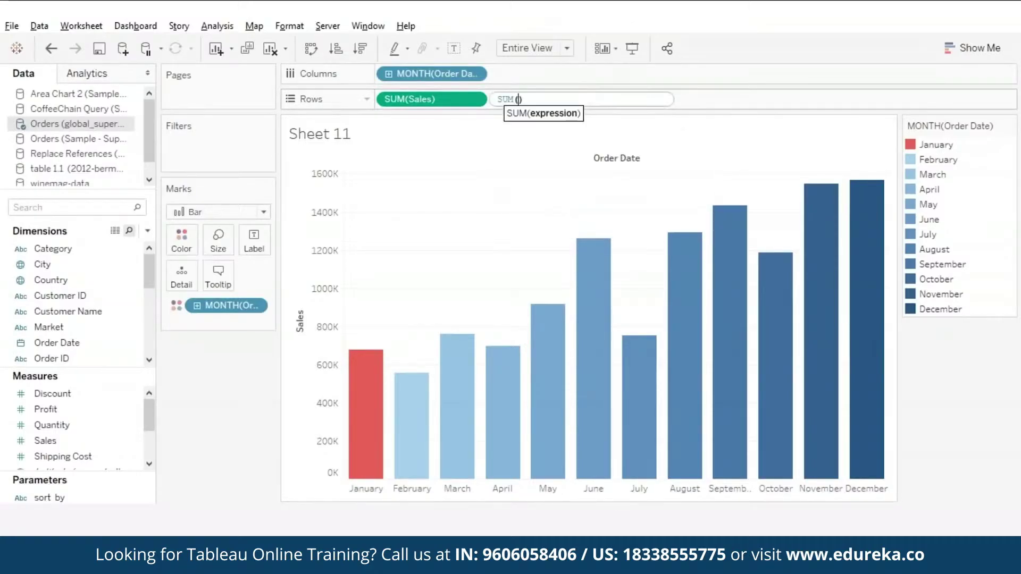
text(prof)
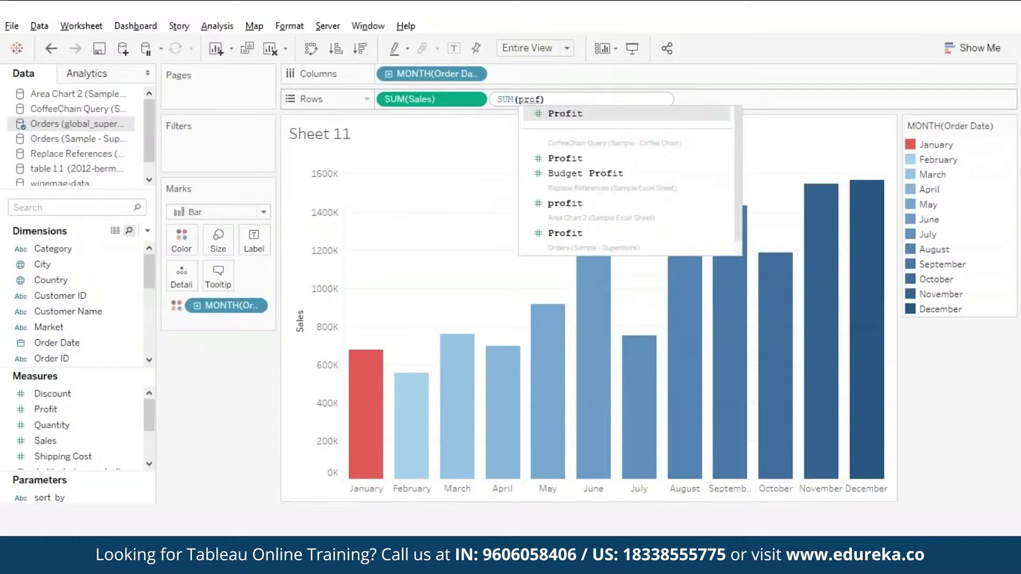
key(Return)
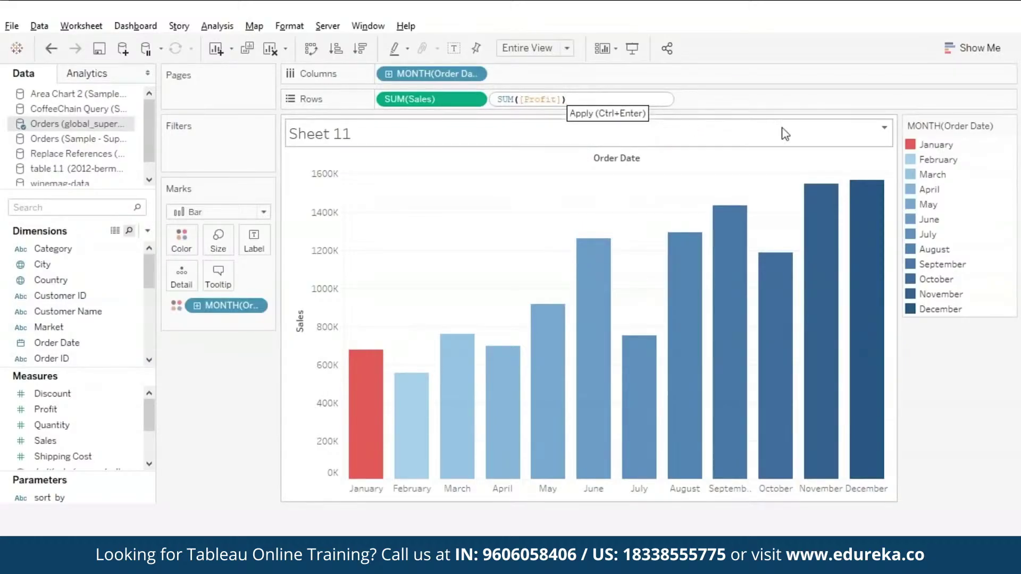
click(825, 109)
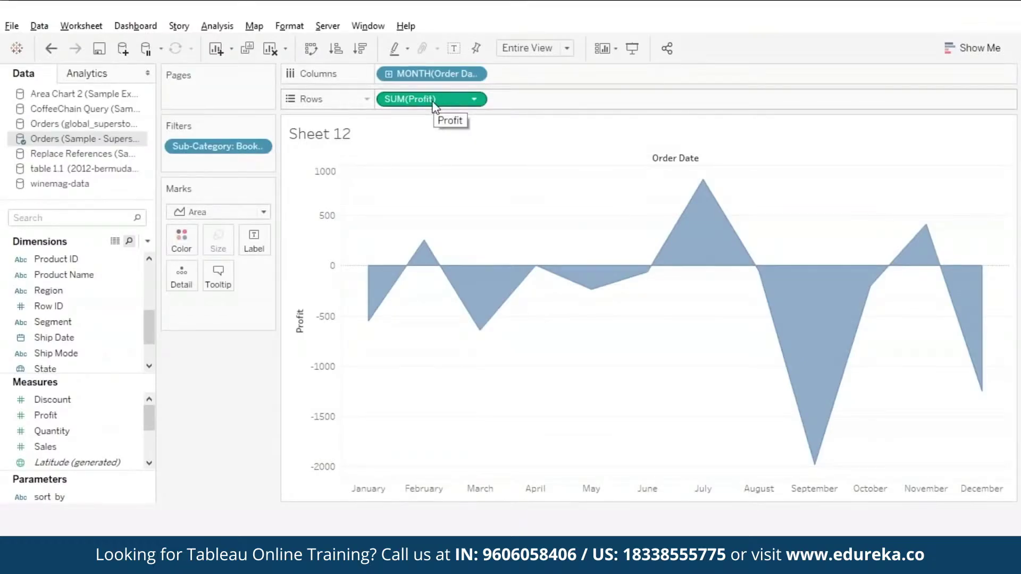
- Duplicate SUM(Profit) on Rows in Sheet 12 and set the upper Profit axis to a fixed start of 0
drag(434, 105, 564, 102)
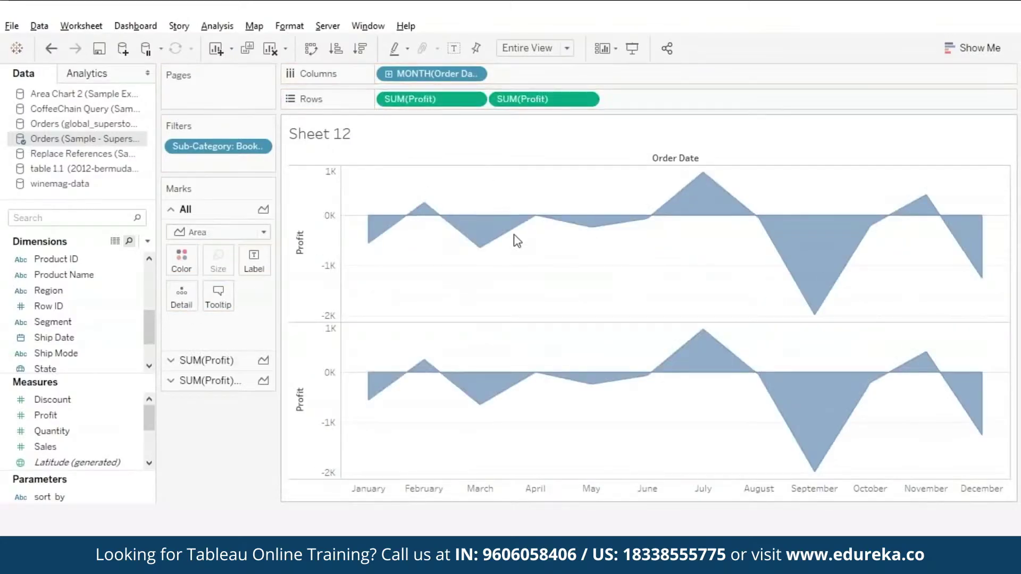
click(301, 183)
right_click(302, 186)
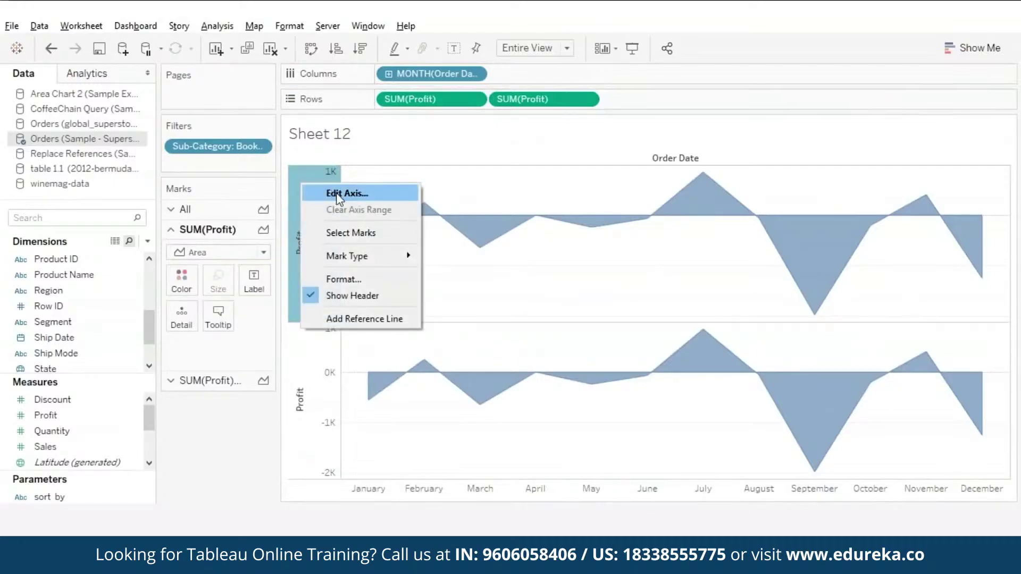
click(337, 195)
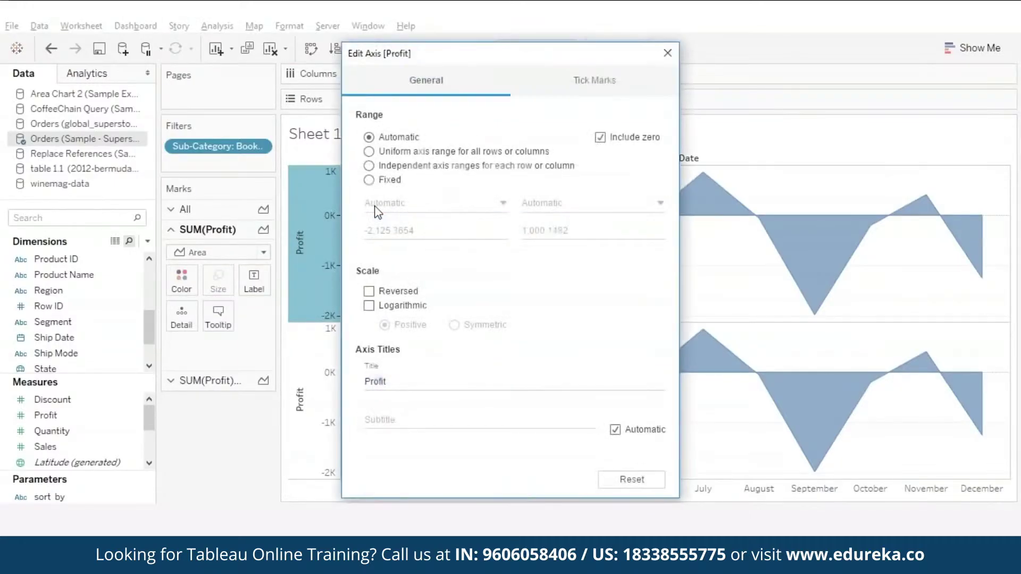
click(370, 180)
double_click(407, 234)
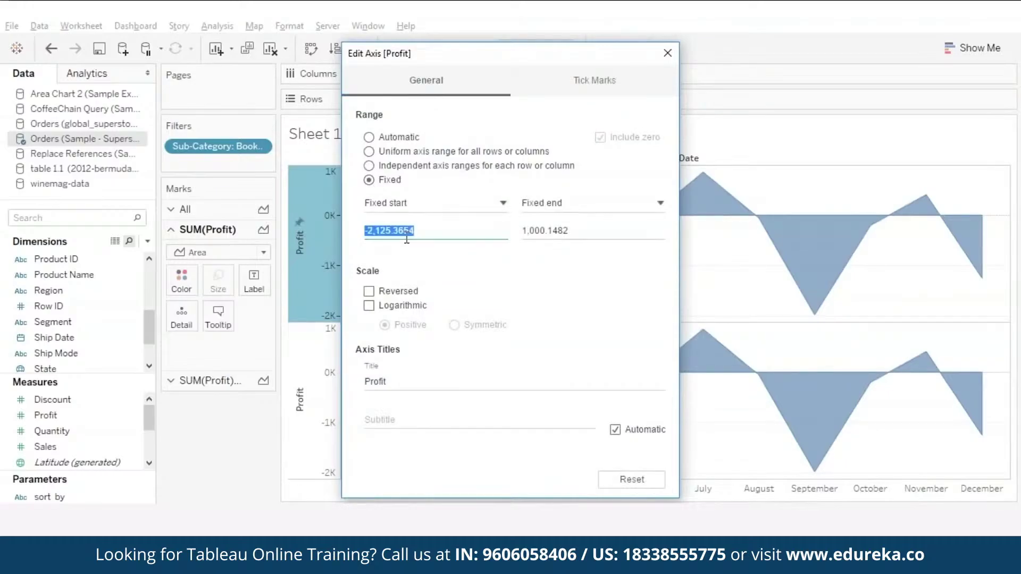
text(0)
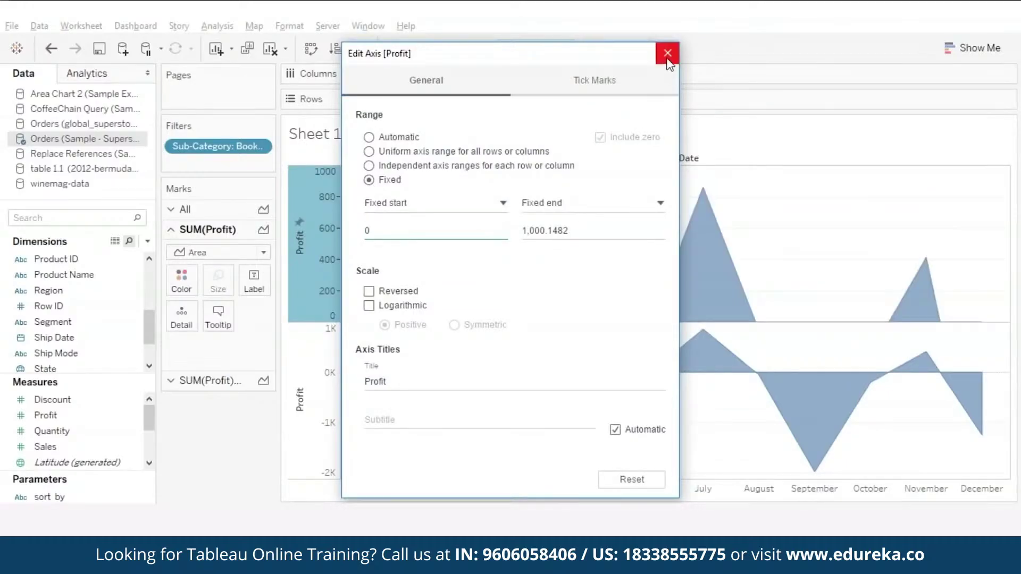
- Set a fixed end of 0 on the lower Profit axis in Sheet 12
click(668, 53)
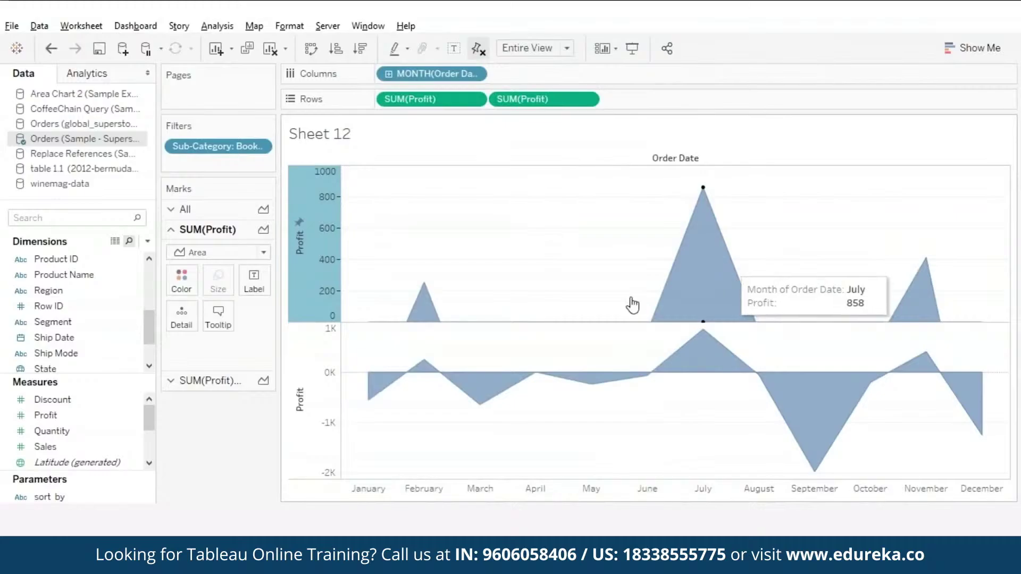
click(305, 356)
right_click(304, 357)
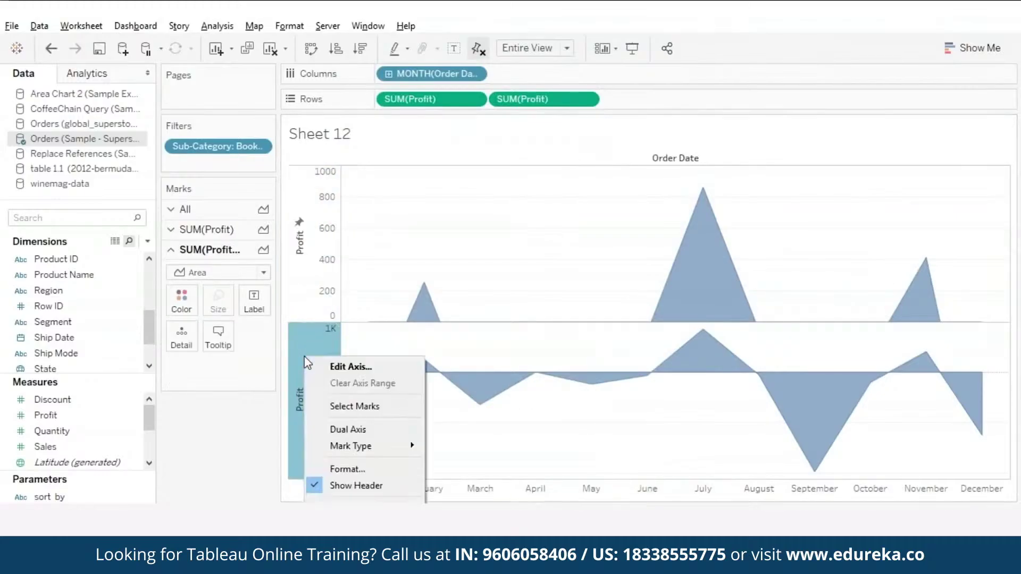
click(340, 366)
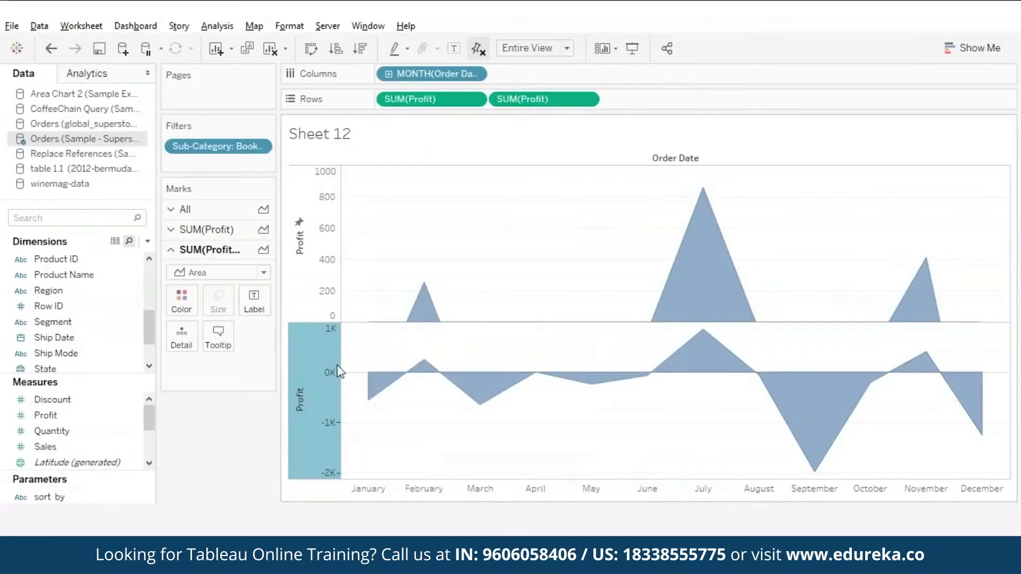
click(368, 180)
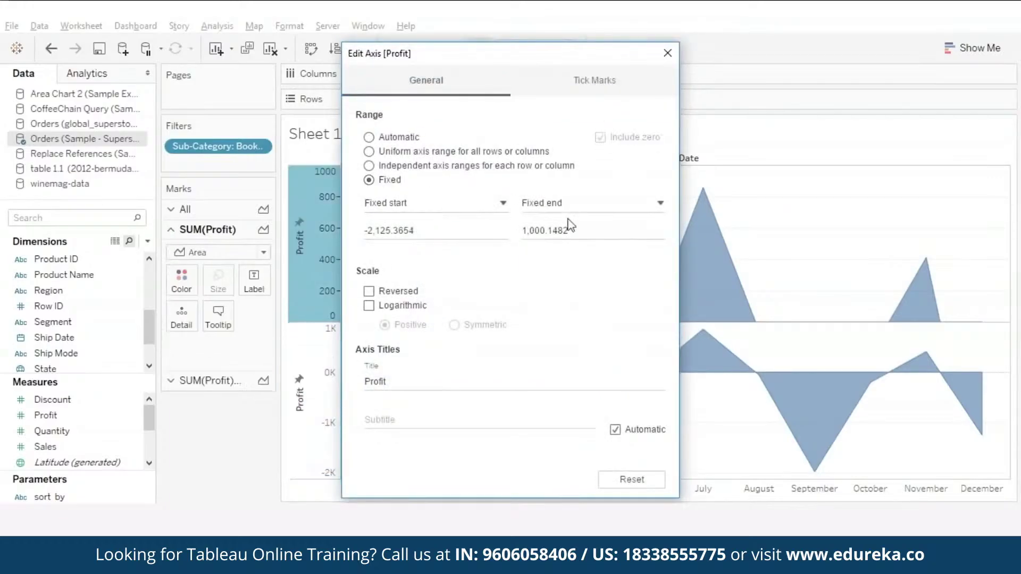
double_click(582, 230)
text(0)
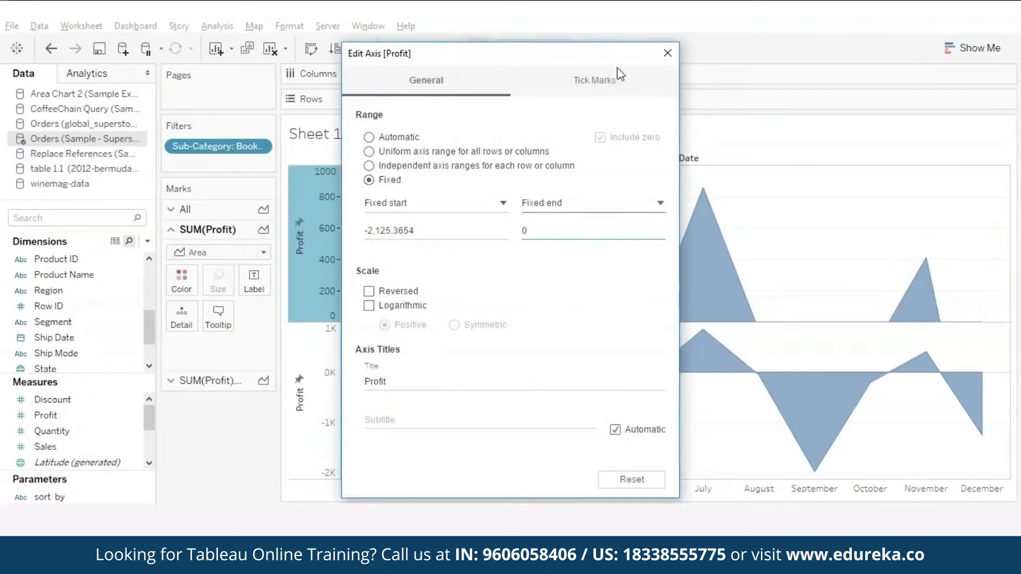
click(668, 54)
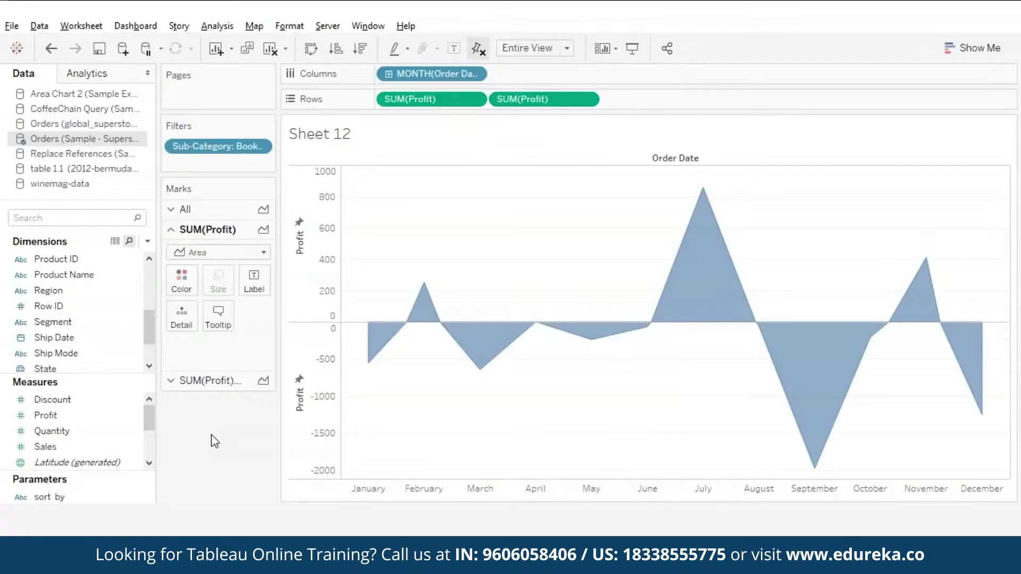
- Color the upper SUM(Profit) area green and the lower SUM(Profit) area red
click(182, 283)
click(248, 334)
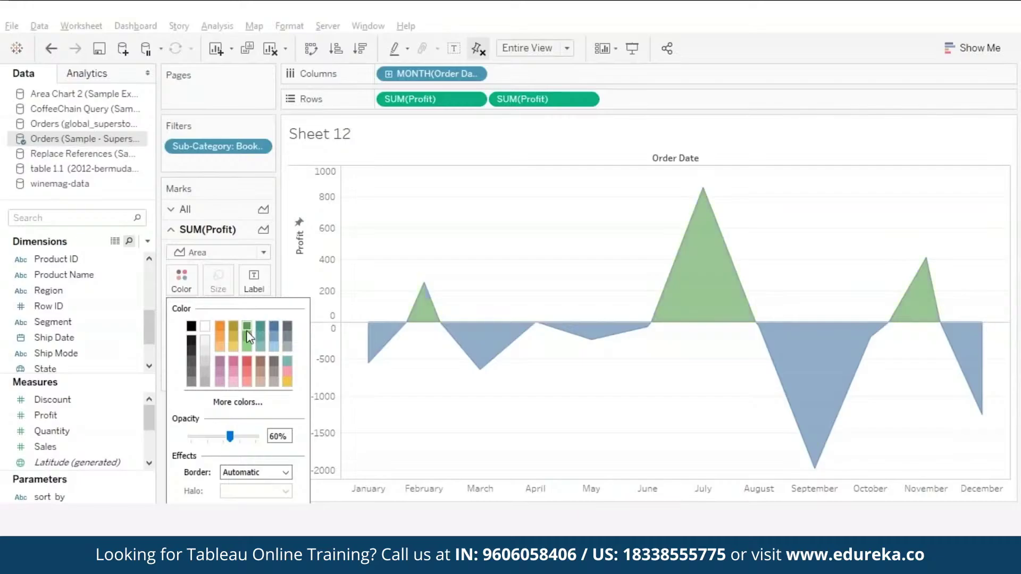
click(364, 424)
click(204, 382)
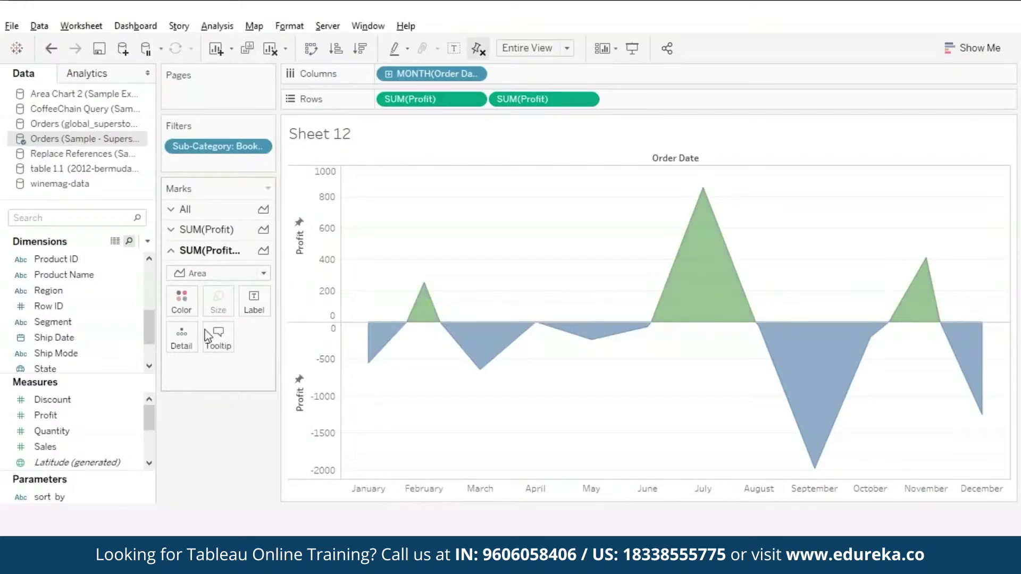
click(181, 299)
click(248, 392)
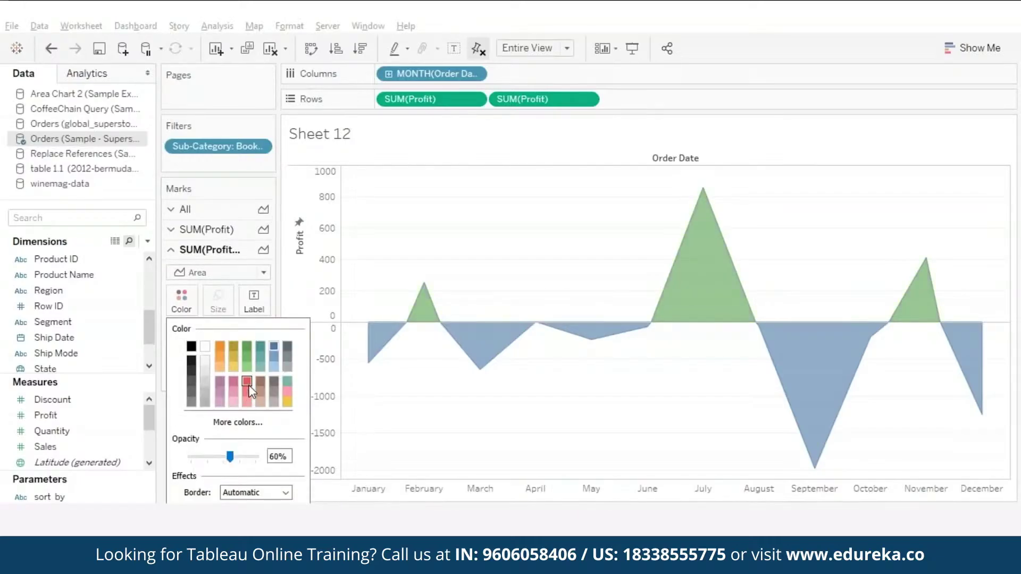
click(425, 431)
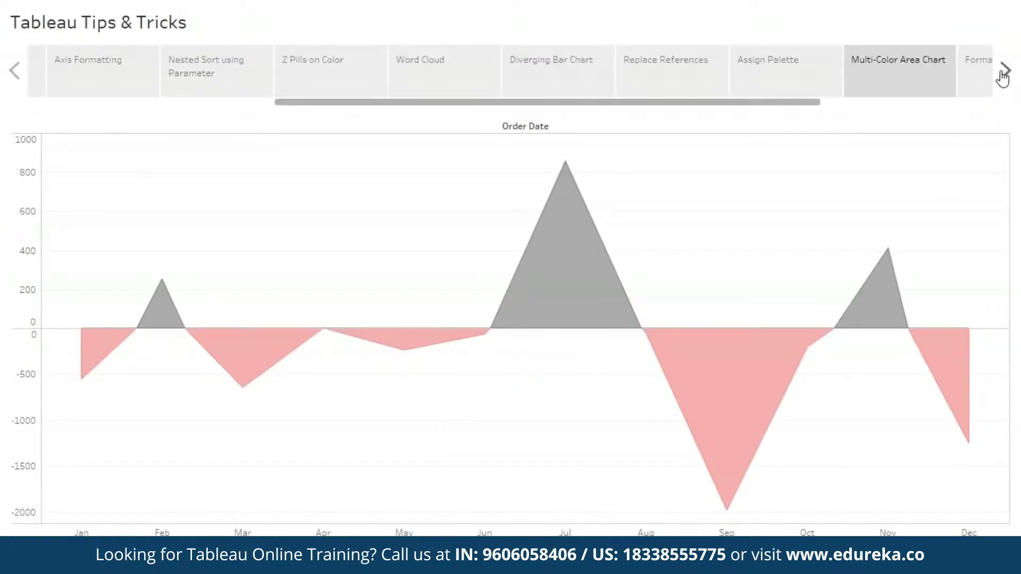
- Duplicate the running-sum SUM(Profit) on Rows in Sheet 13 and make the copy a line colored by Profit
click(1006, 71)
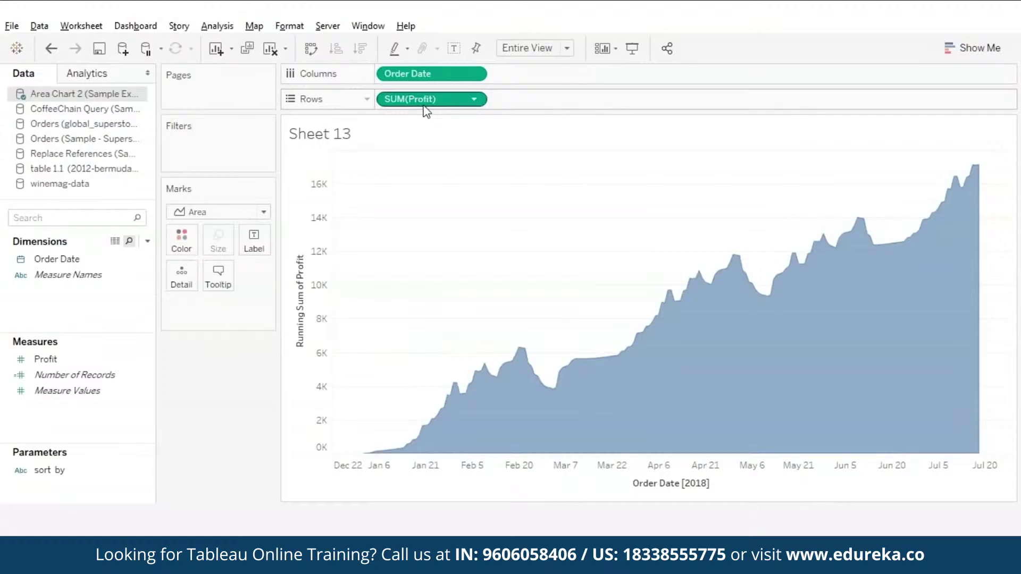
drag(437, 104, 562, 105)
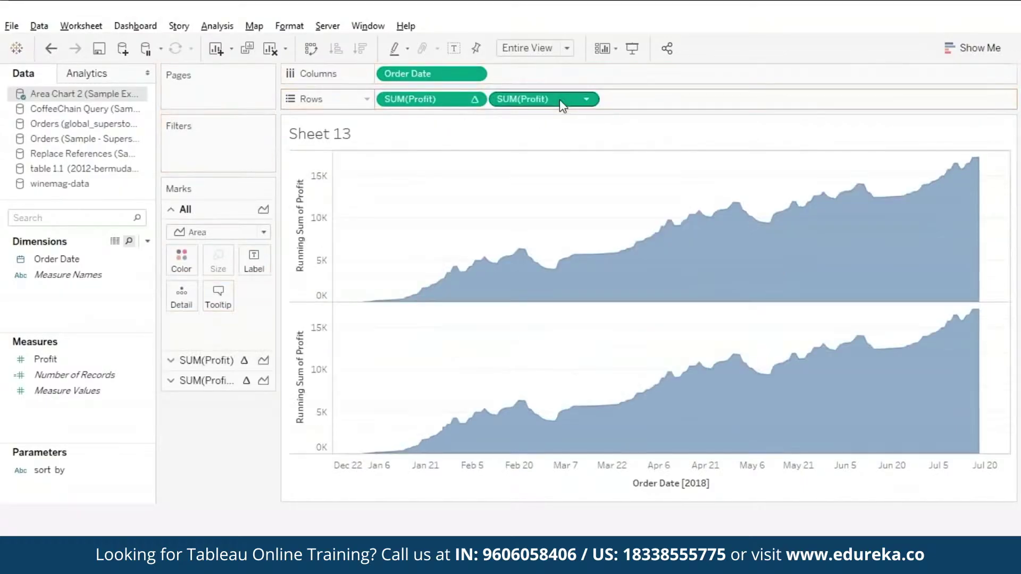
click(202, 380)
click(218, 270)
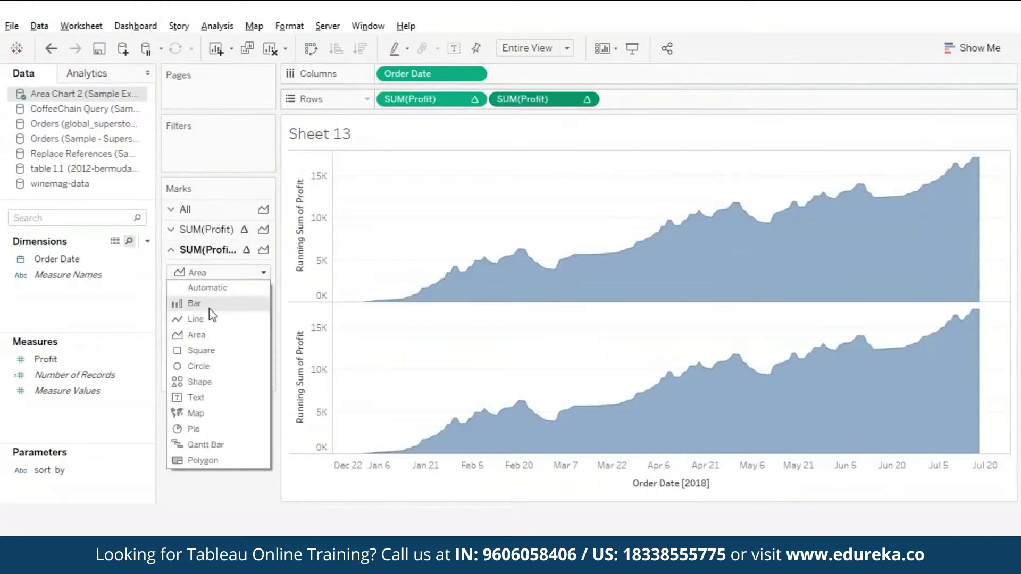
click(188, 315)
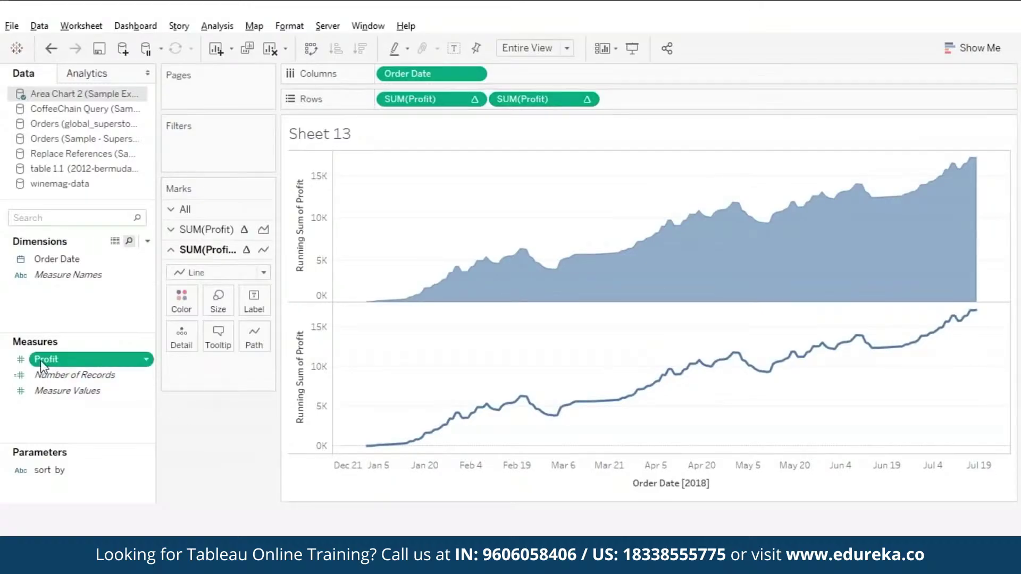
drag(40, 359, 181, 306)
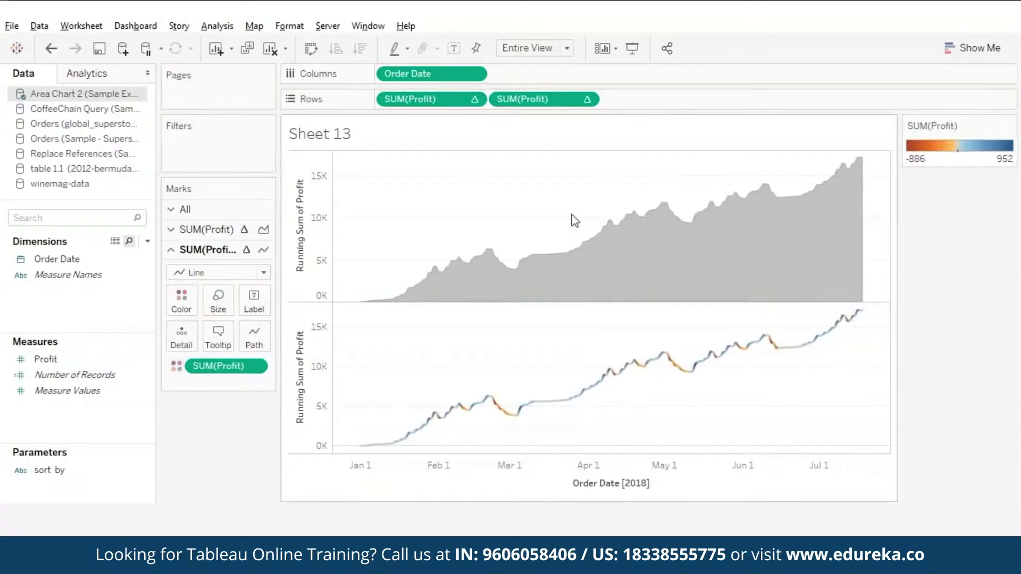
- Combine the two running-sum Profit charts into a dual axis and hide the secondary axis header
click(587, 100)
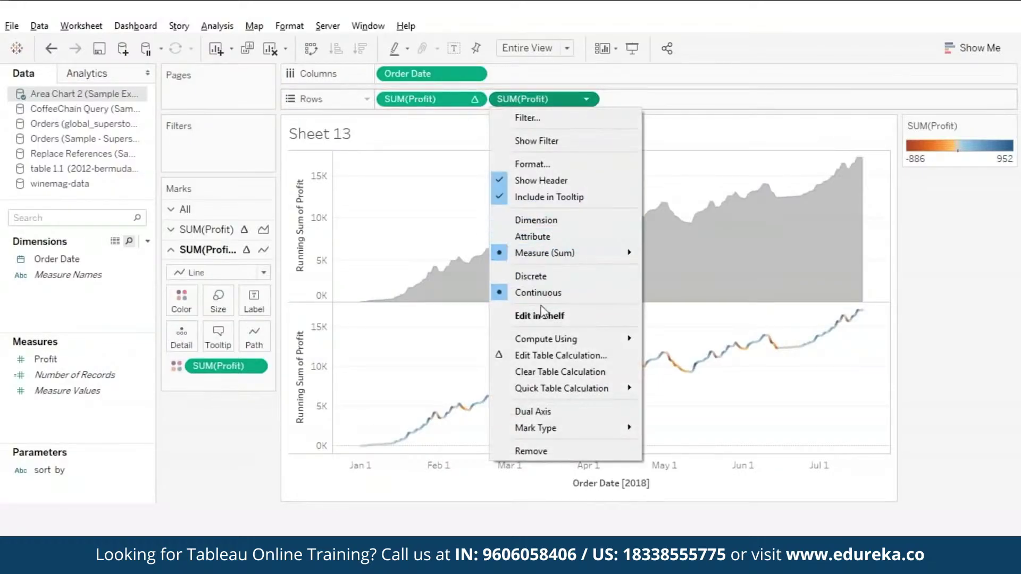
click(529, 413)
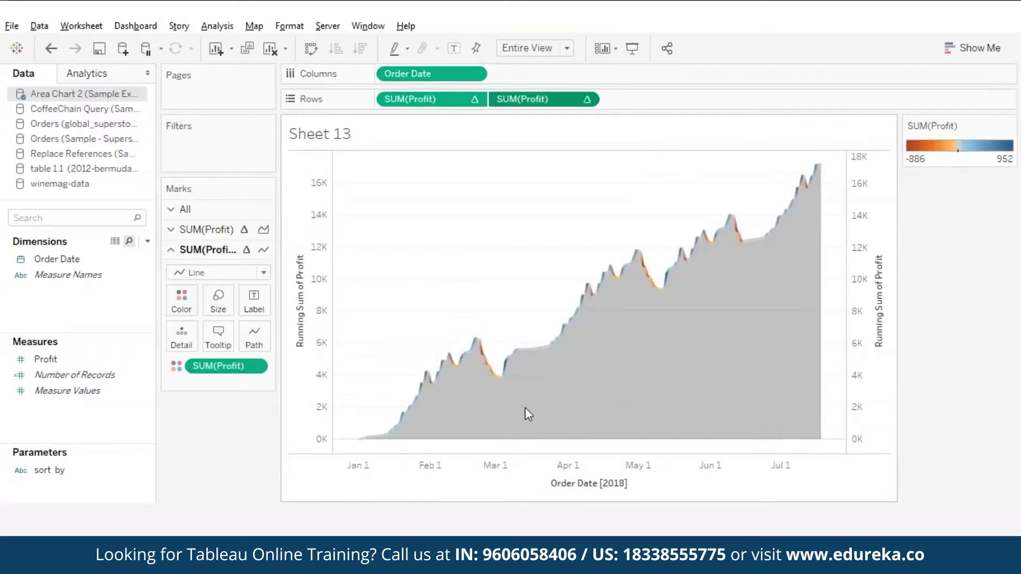
right_click(860, 287)
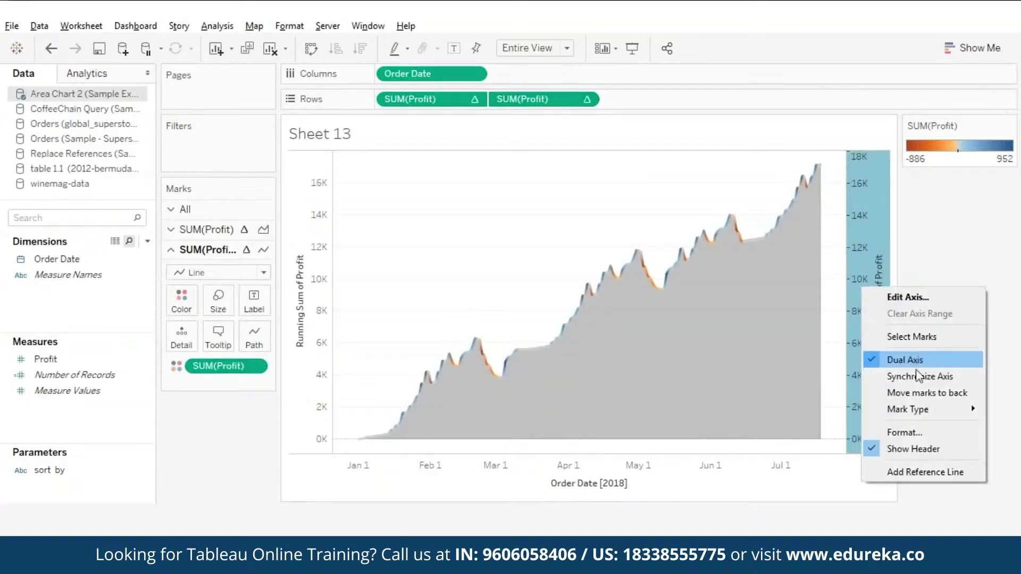
click(892, 450)
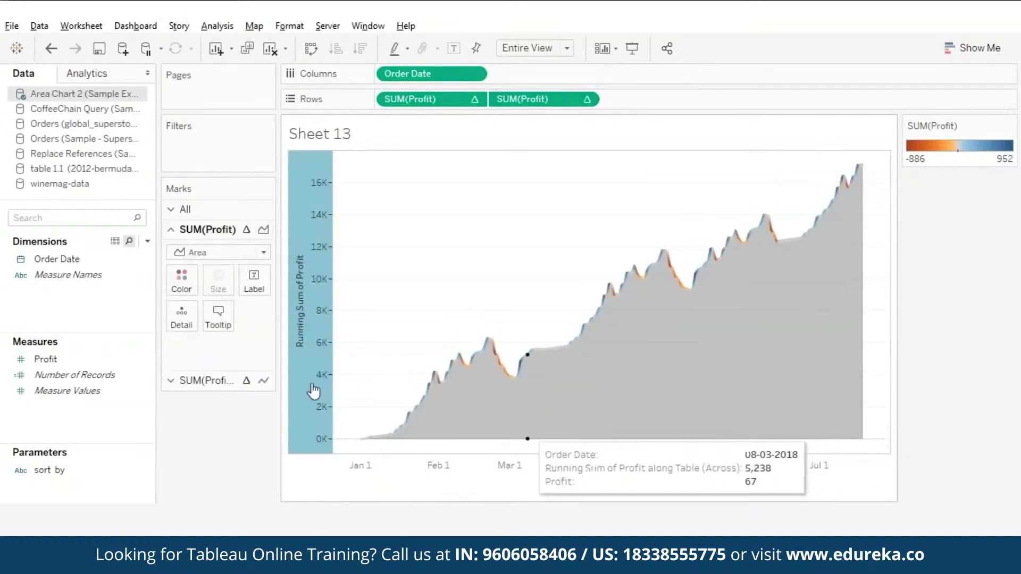
- Set the opacity of the SUM(Profit) area marks to 17% and choose a purple fill for them
click(192, 289)
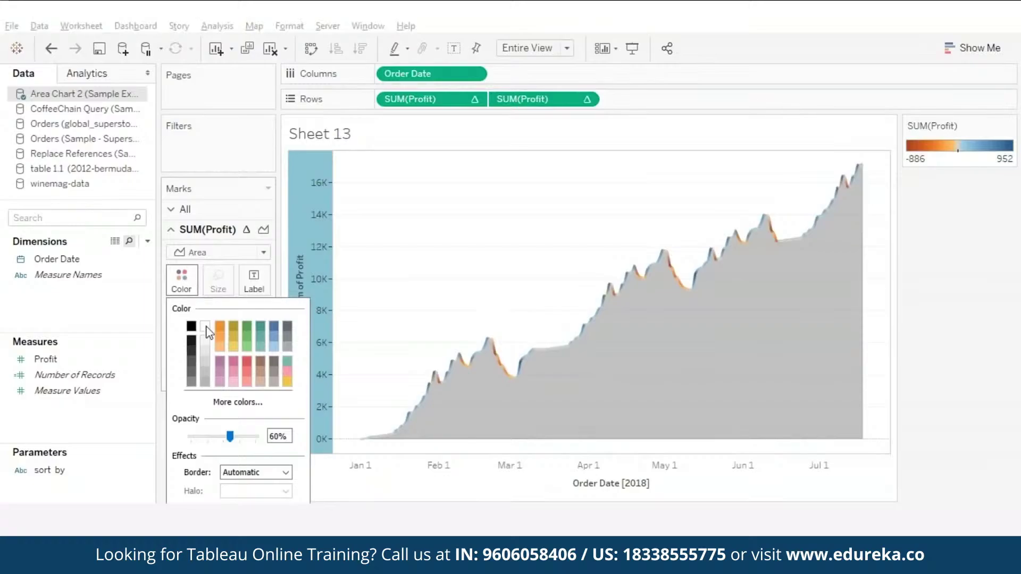
drag(227, 442, 203, 439)
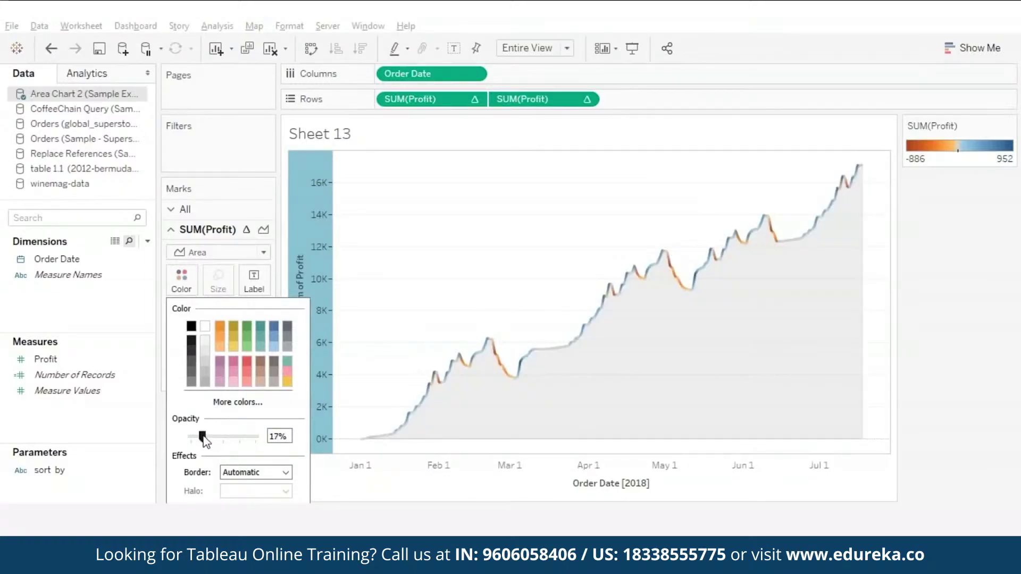
click(221, 364)
click(141, 472)
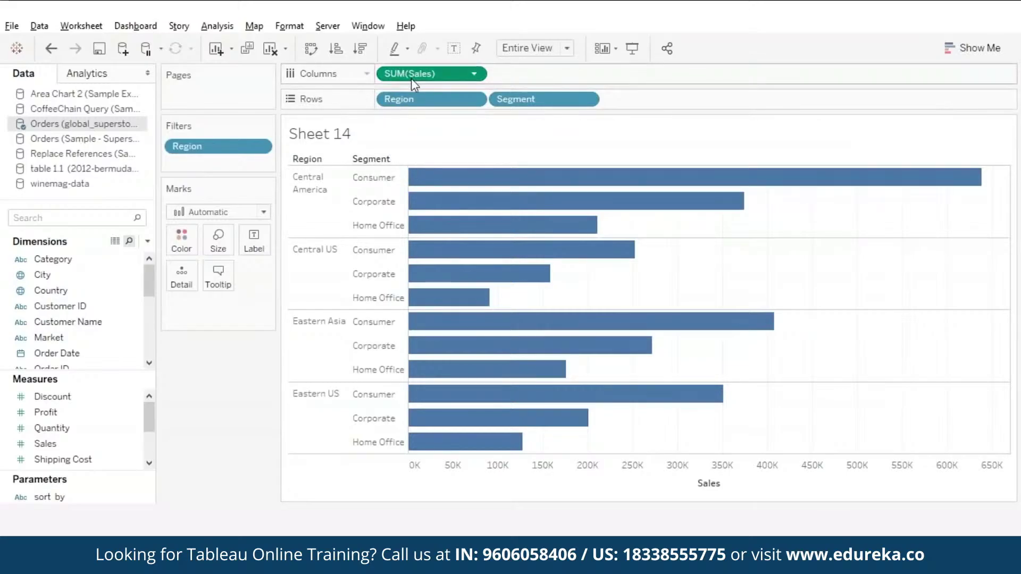
- Try SUM(Sales) labels with left, center and right horizontal alignment on the Sheet 14 bars, and remove the labels
drag(414, 76, 254, 241)
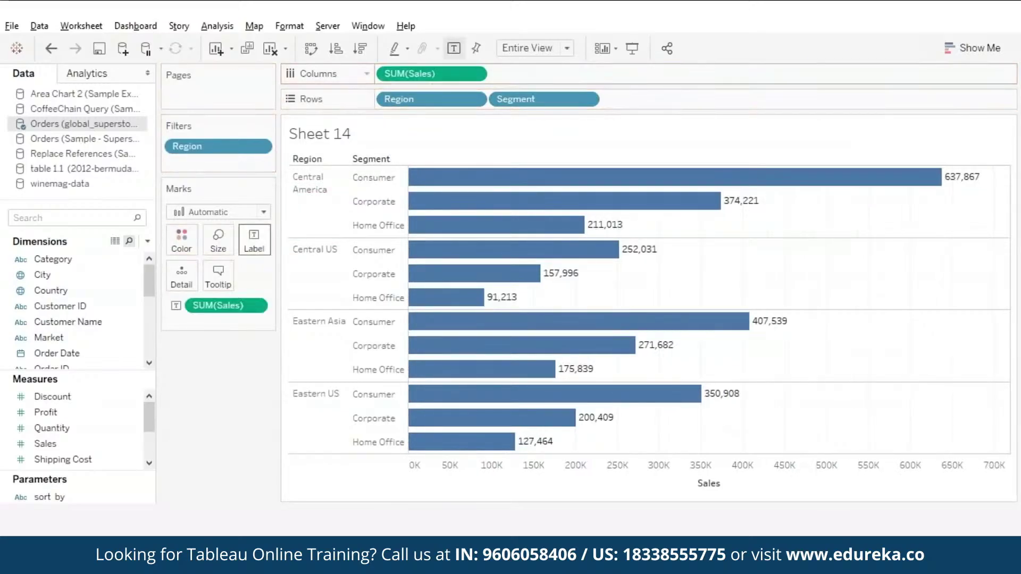
click(254, 242)
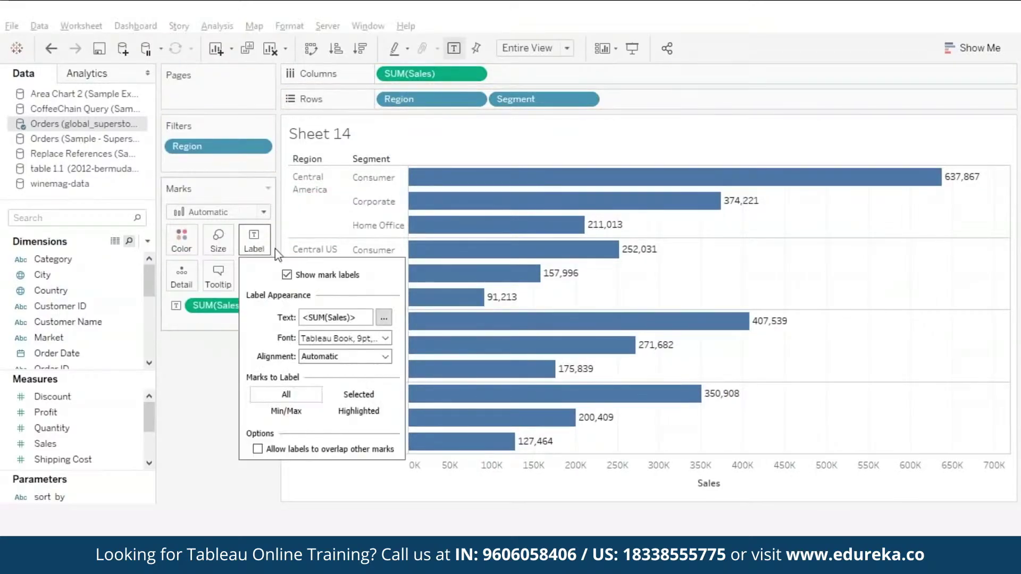
click(345, 356)
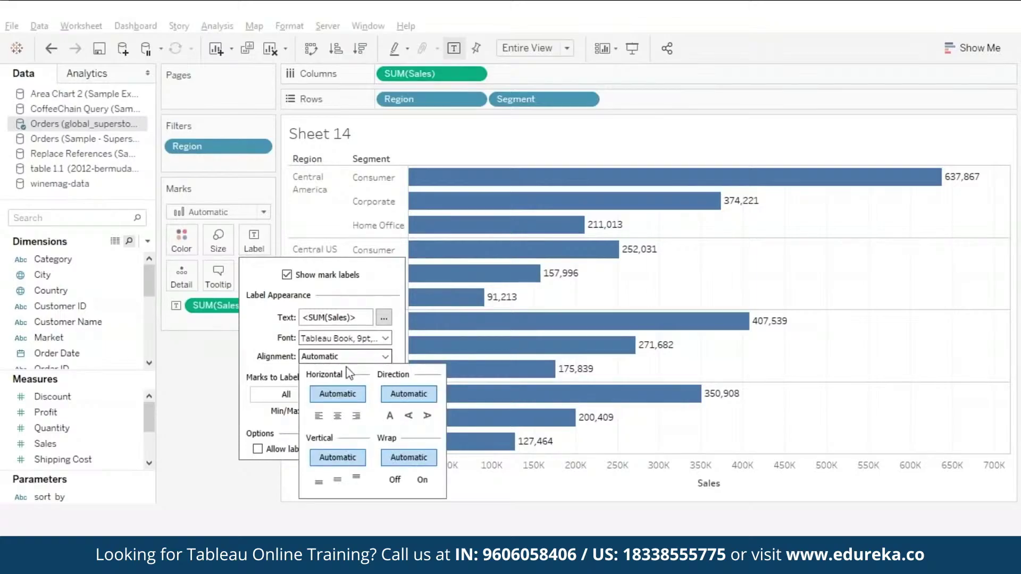
click(319, 416)
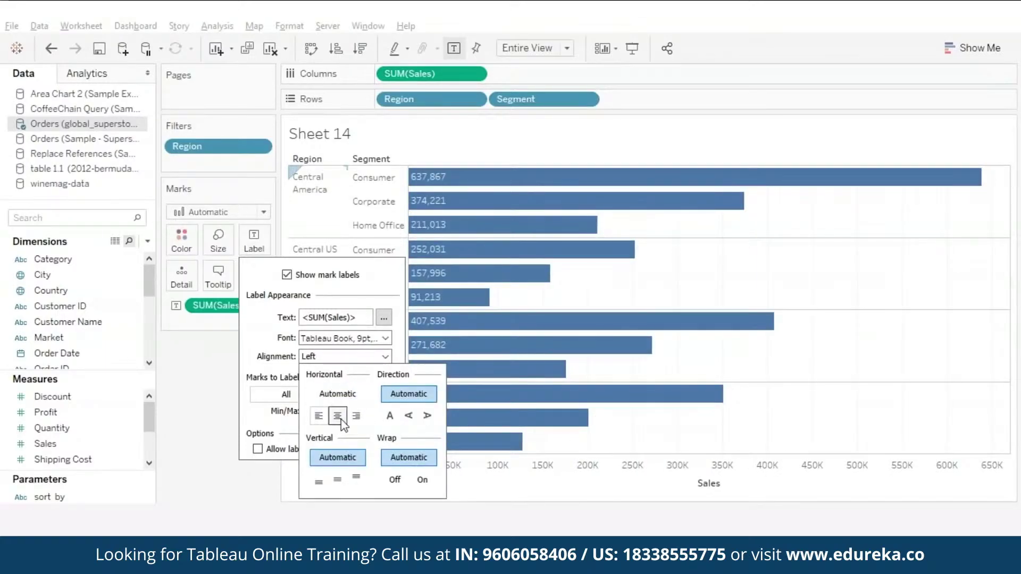
click(339, 417)
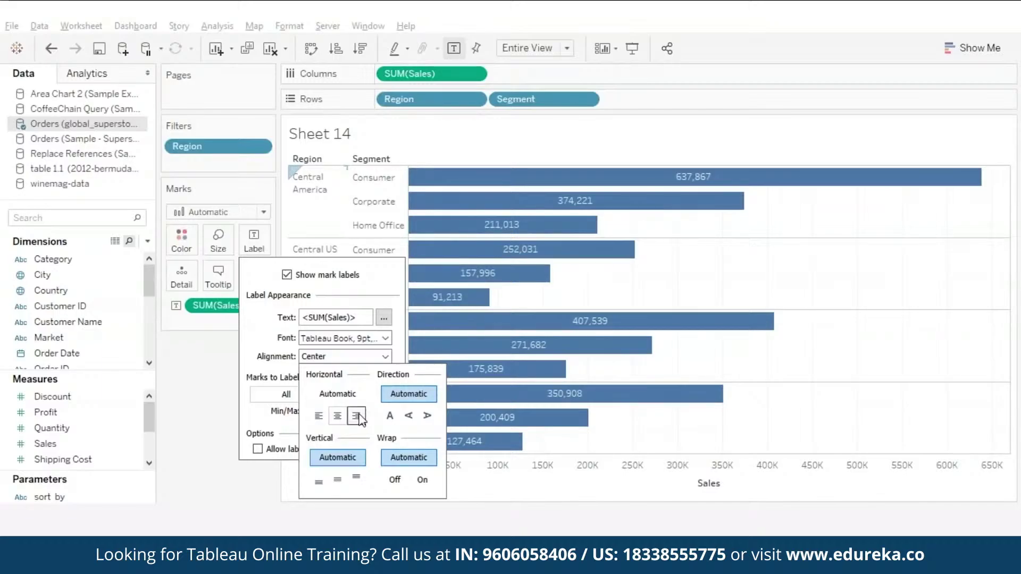
click(356, 416)
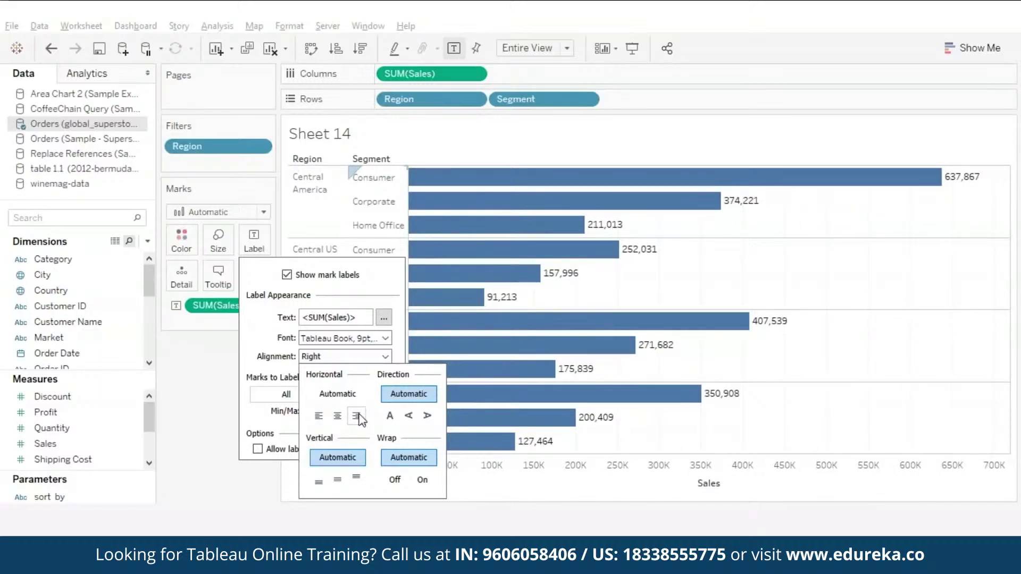
click(197, 366)
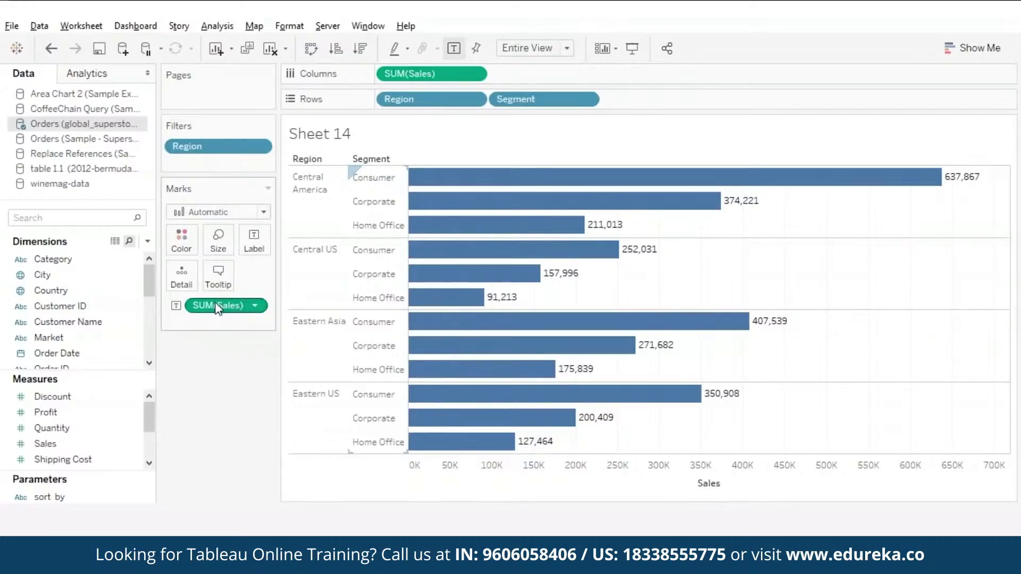
drag(228, 307, 214, 448)
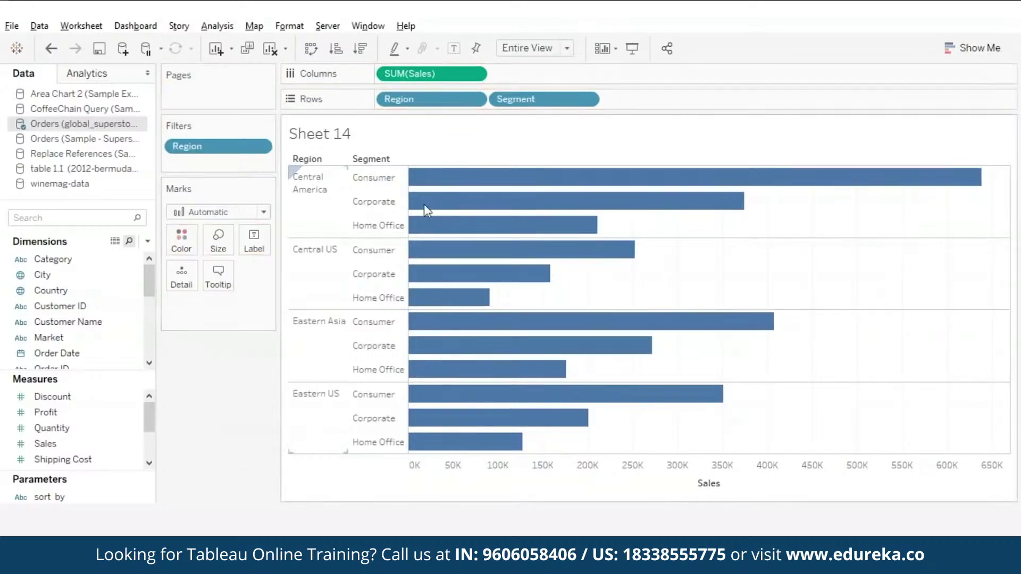
- Duplicate SUM(Sales) on Columns in Sheet 14 and combine both as a synchronized dual axis
drag(451, 76, 580, 68)
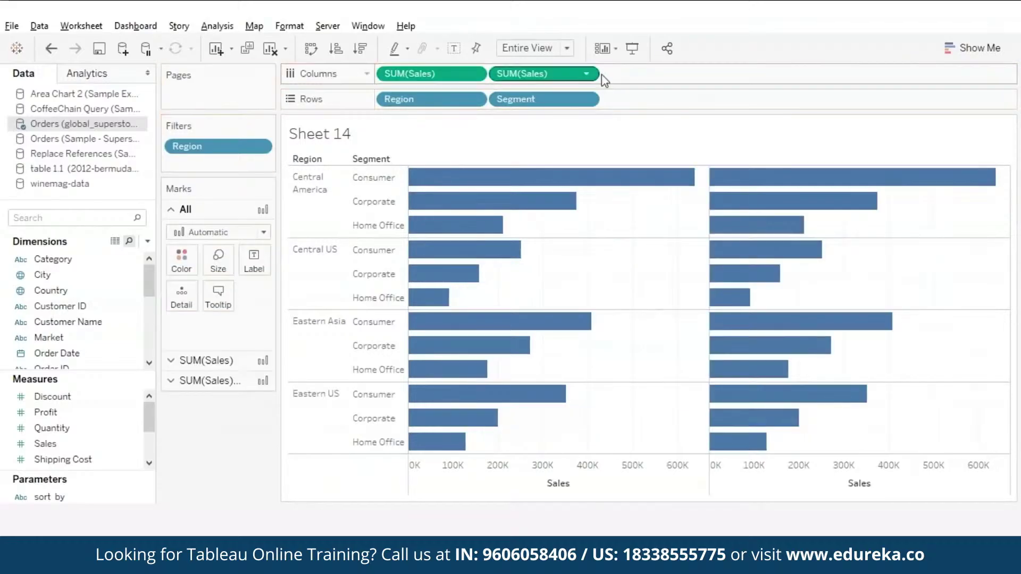
click(586, 75)
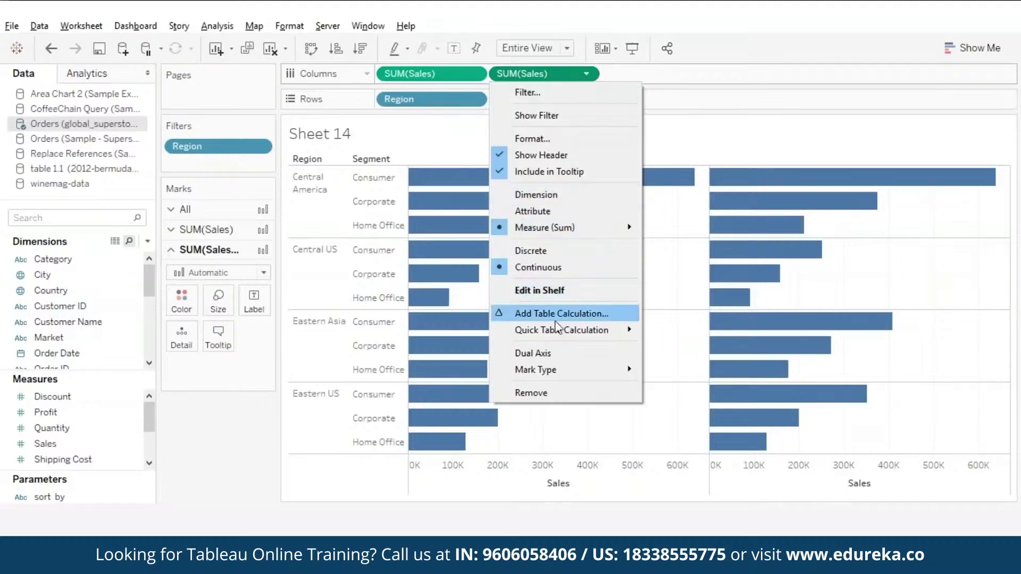
click(538, 353)
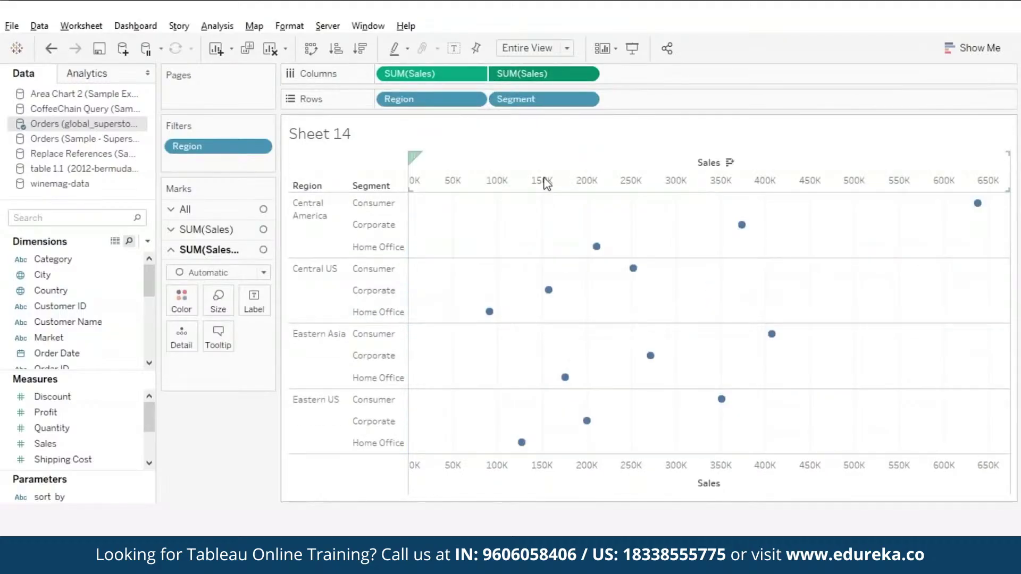
right_click(547, 183)
click(583, 267)
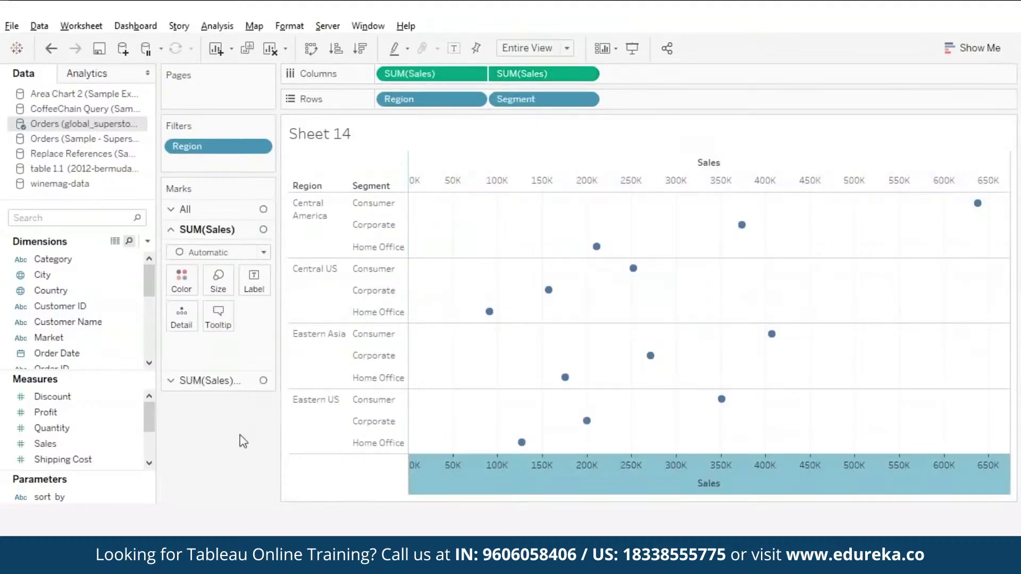
- Set the mark type of the first SUM(Sales) to Bar and of the second SUM(Sales) to Gantt Bar
click(264, 252)
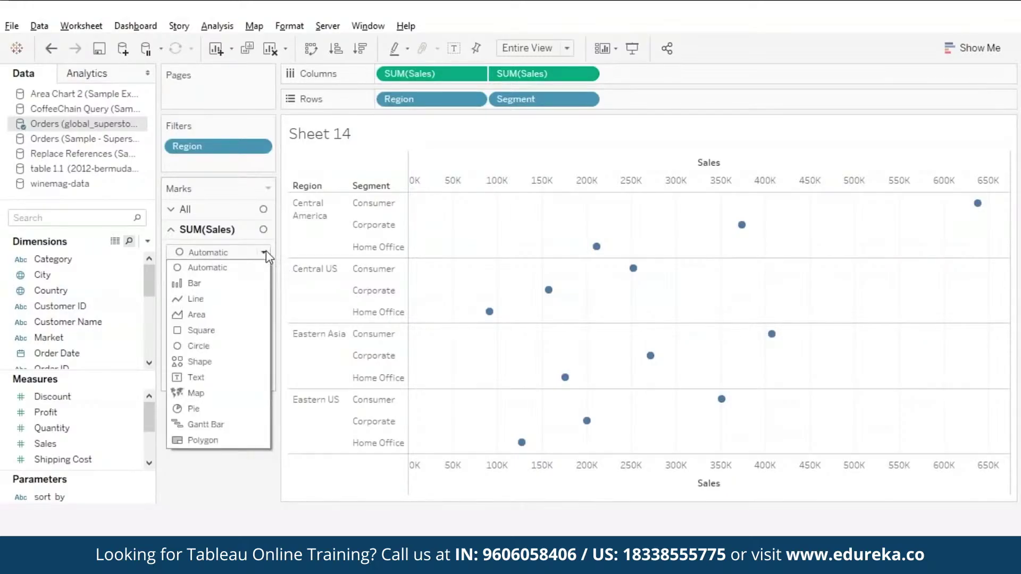
click(212, 287)
click(207, 376)
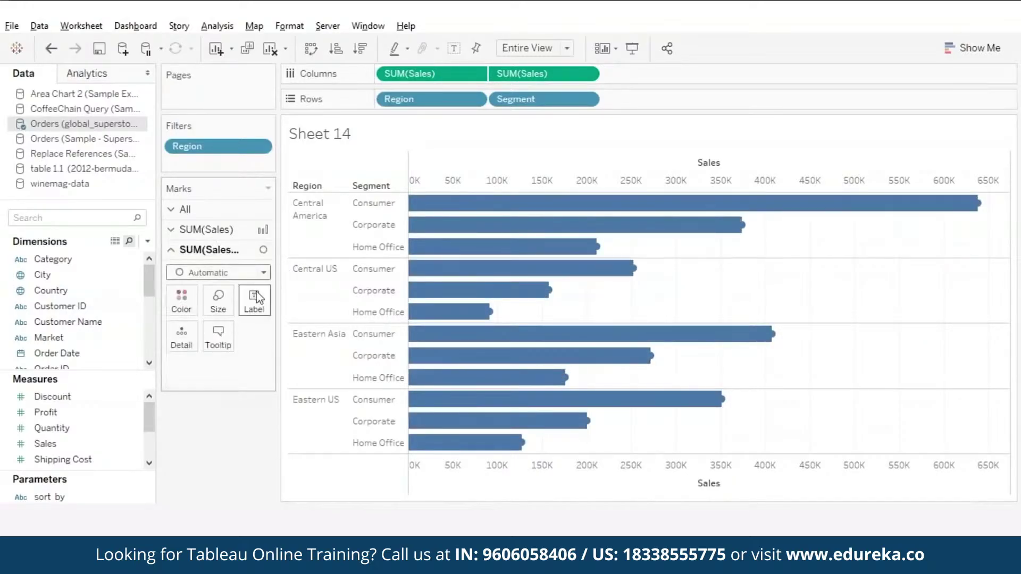
click(264, 273)
click(205, 442)
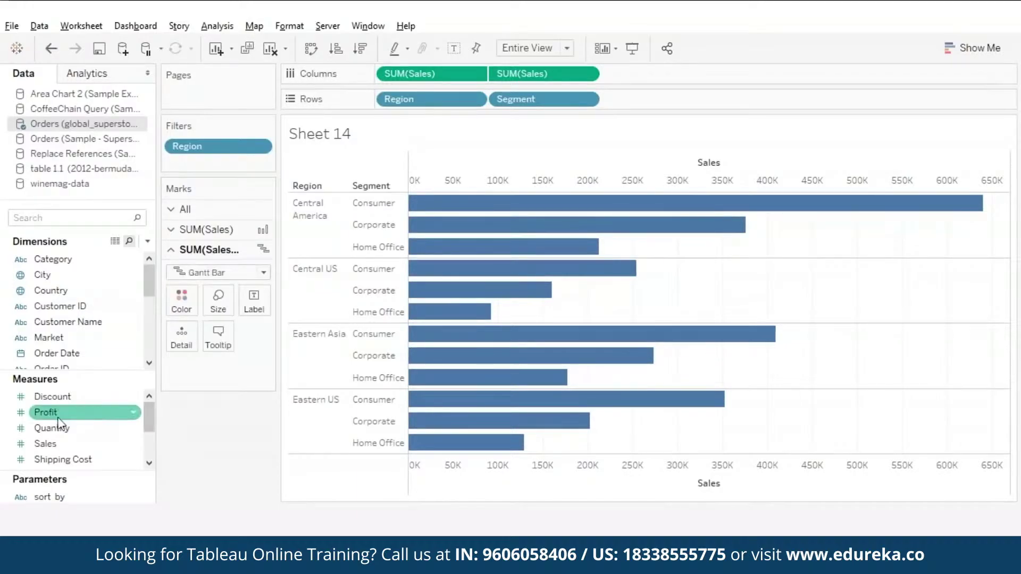
- Label the Gantt Bar marks with SUM(Sales) and align the labels horizontally to the left
drag(47, 447, 254, 301)
click(254, 302)
click(347, 418)
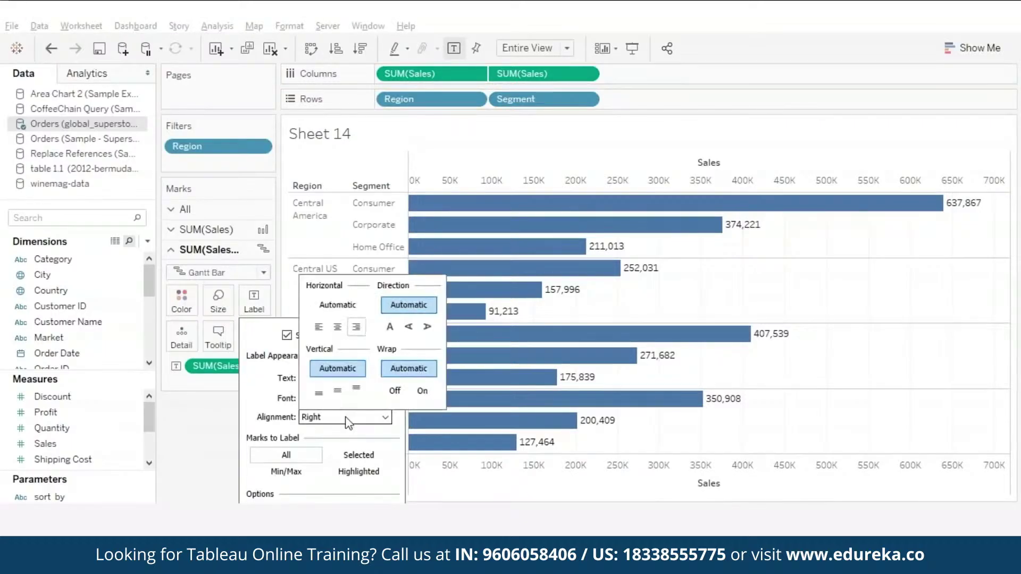
click(319, 326)
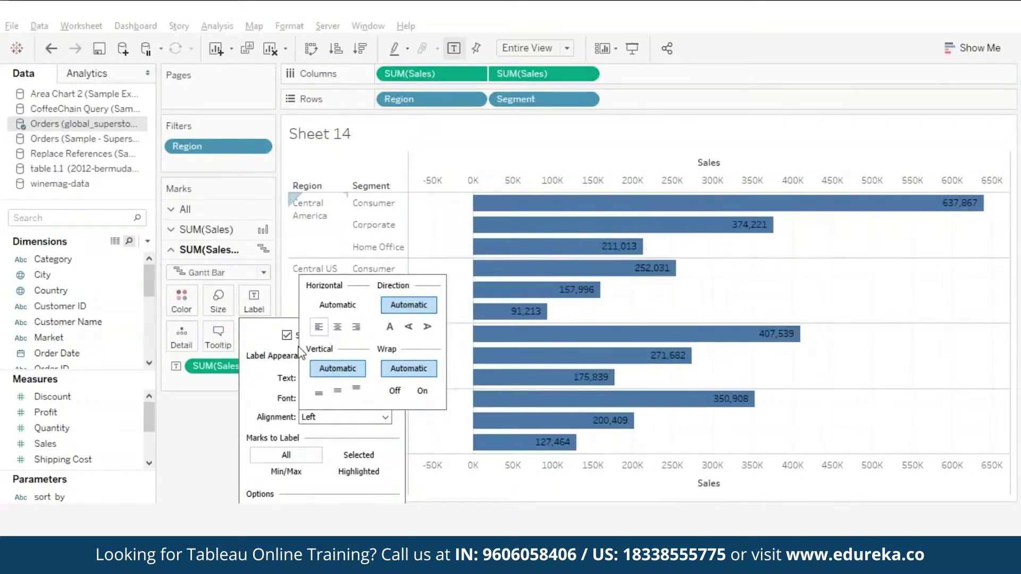
click(210, 432)
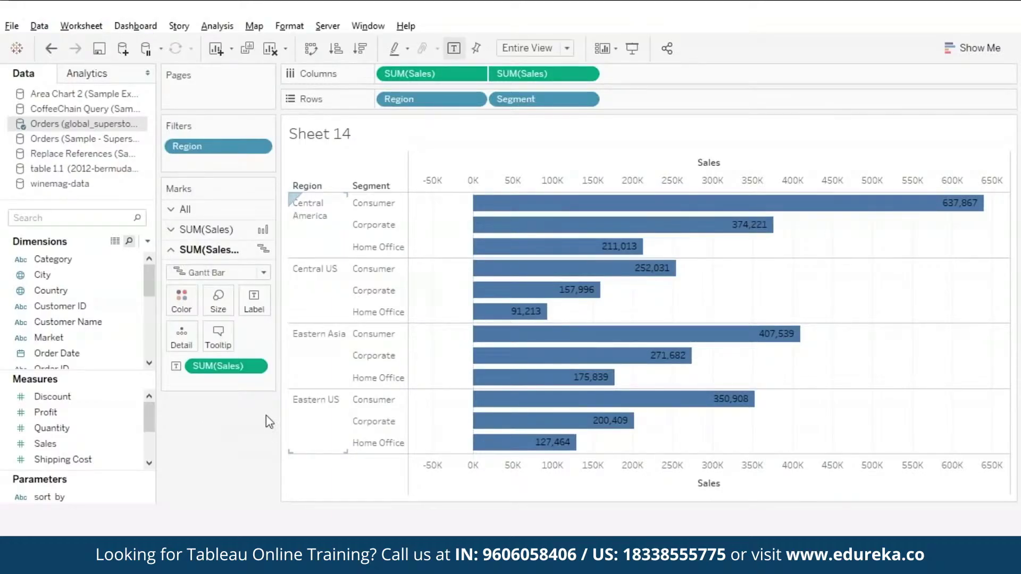
- Fix the start of the lower Sales axis range at 0 and hide the upper Sales axis header
right_click(446, 469)
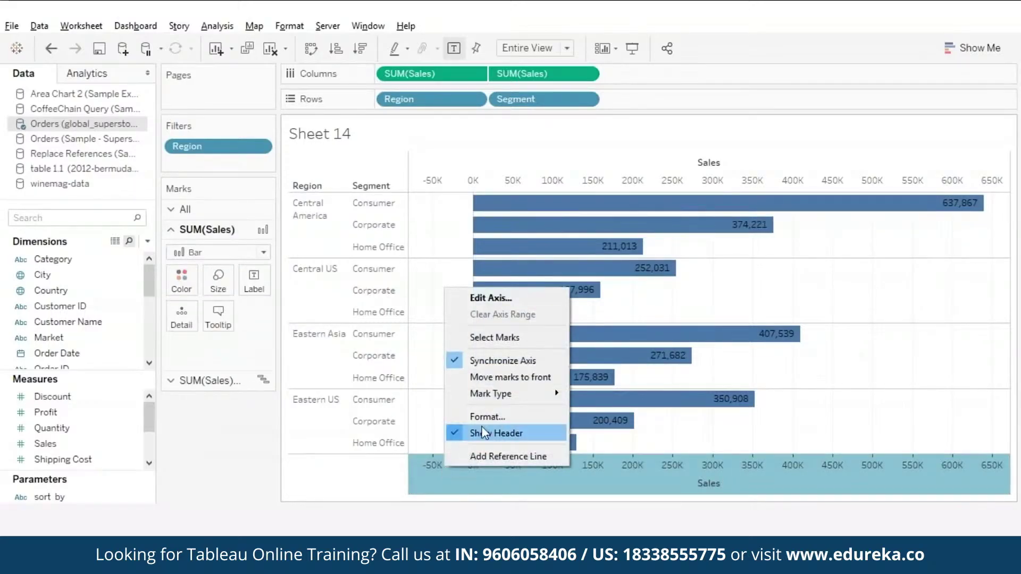
click(484, 299)
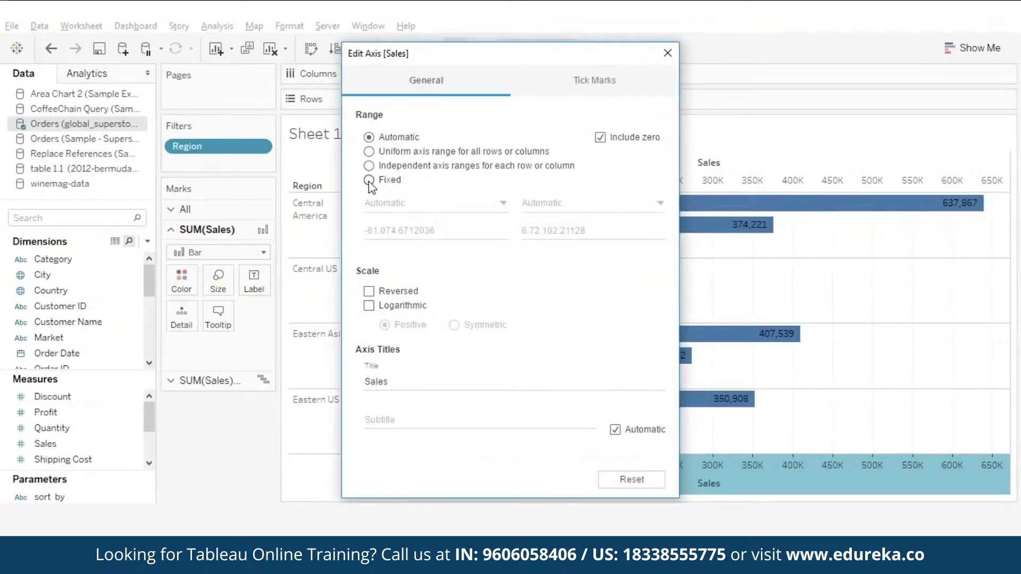
click(369, 180)
double_click(402, 233)
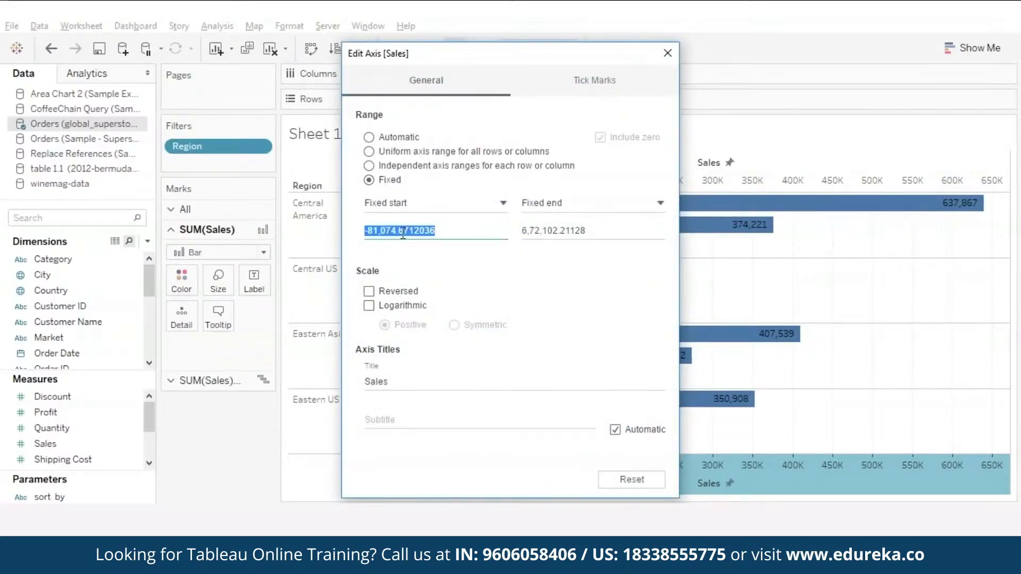
text(0)
click(668, 53)
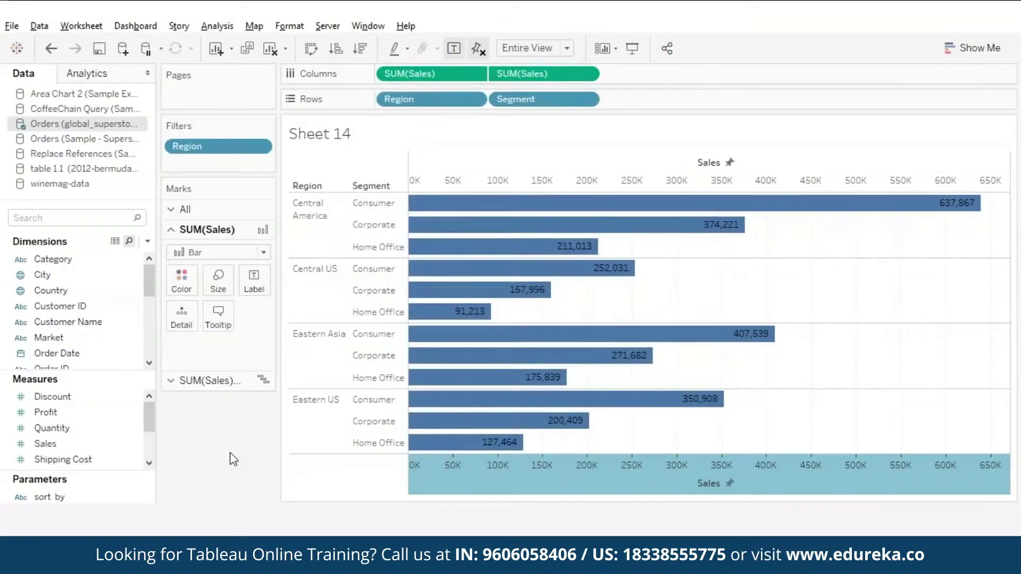
right_click(533, 181)
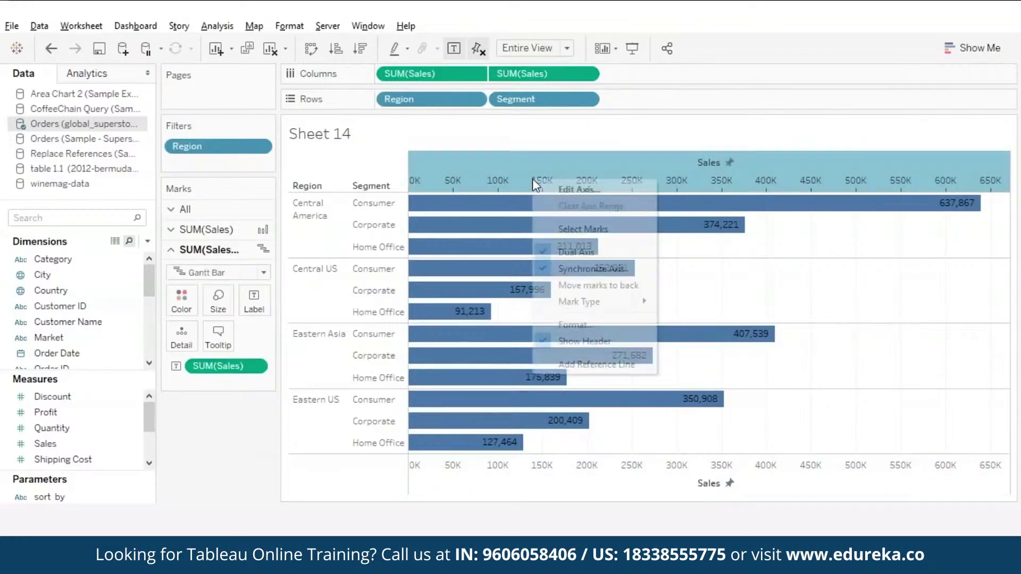
click(573, 342)
- Change the font color of the Gantt Bar SUM(Sales) labels to white
click(210, 380)
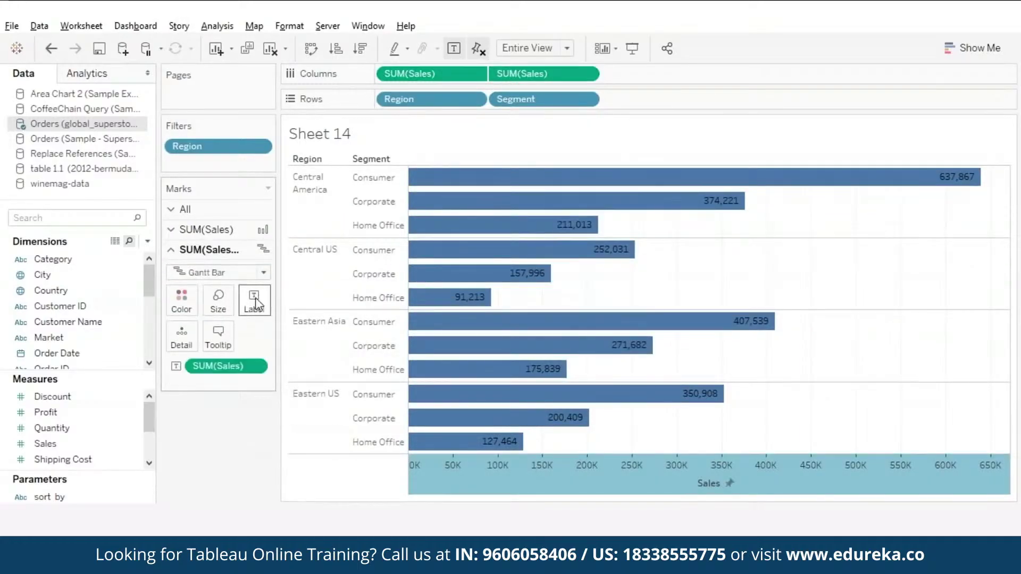
click(255, 301)
click(340, 398)
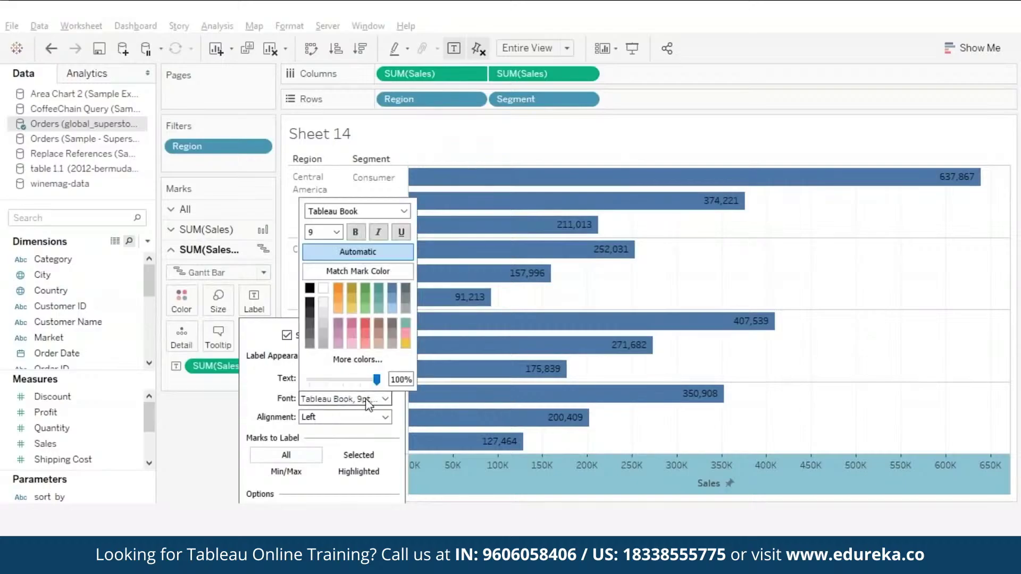
click(337, 232)
click(322, 287)
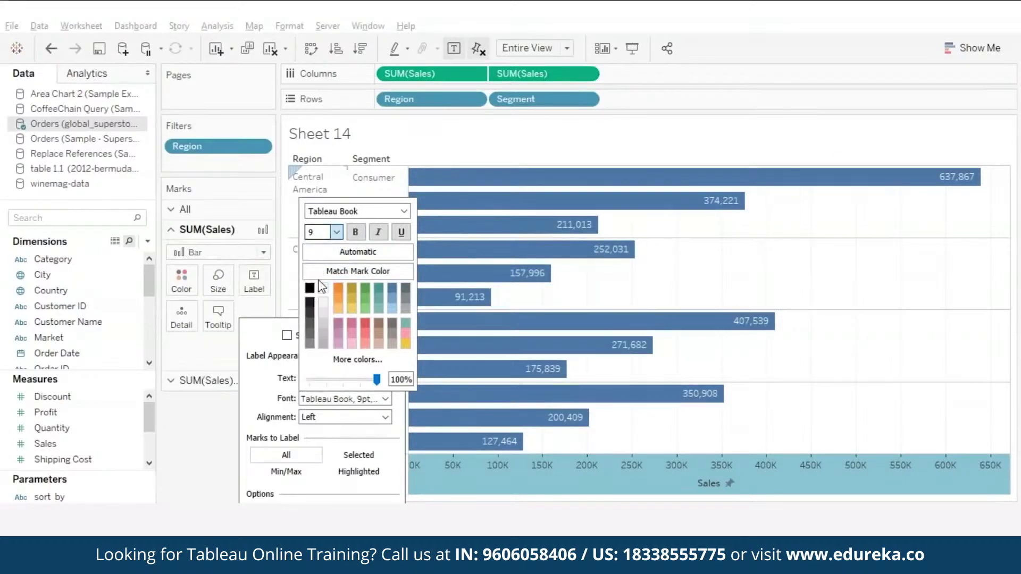
click(251, 469)
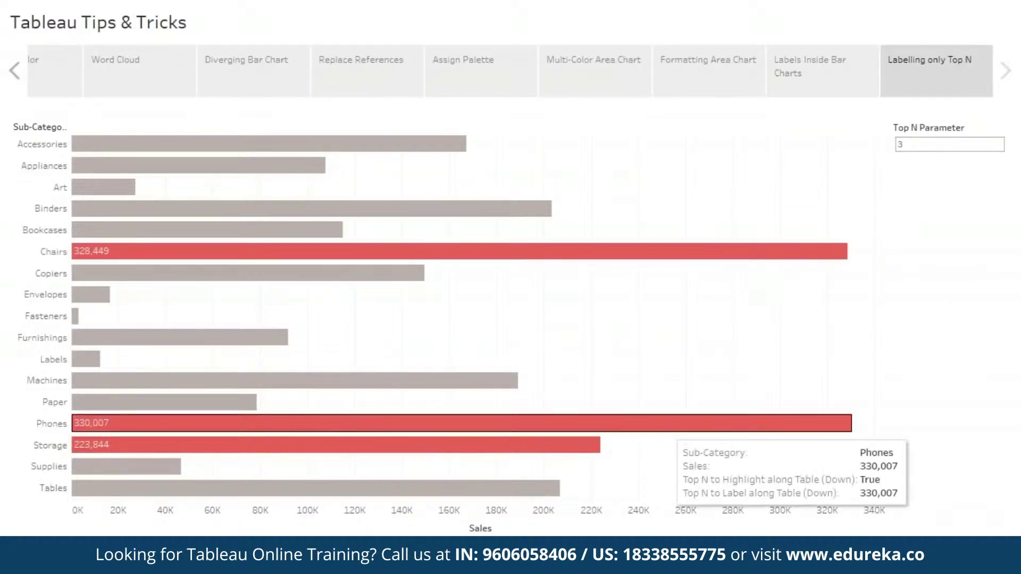
- Sort the Sub-Category bars by Sales in descending order on the Labelling only Top N story point and set Top N Parameter to 5
click(502, 528)
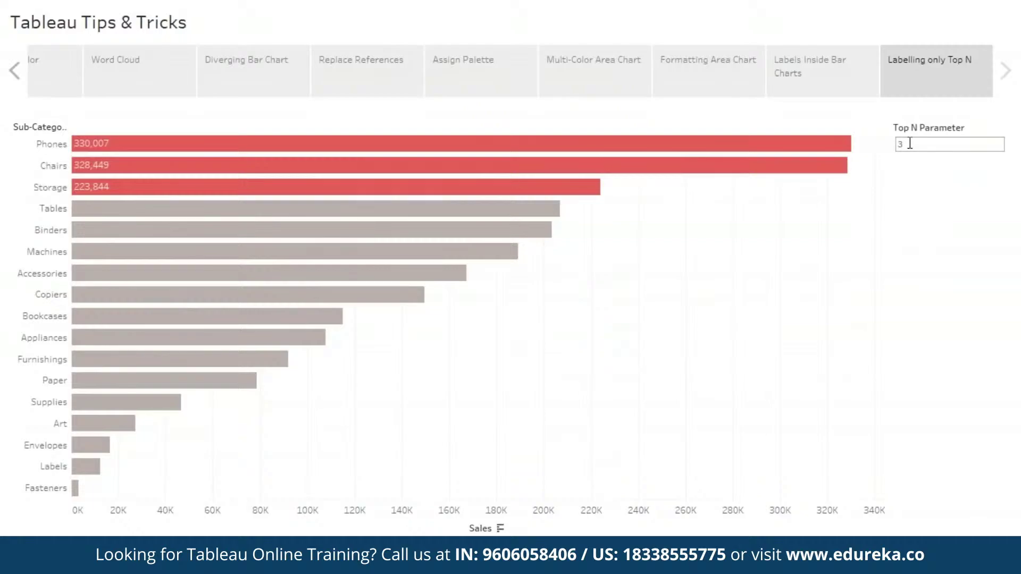
double_click(910, 143)
text(5)
key(Return)
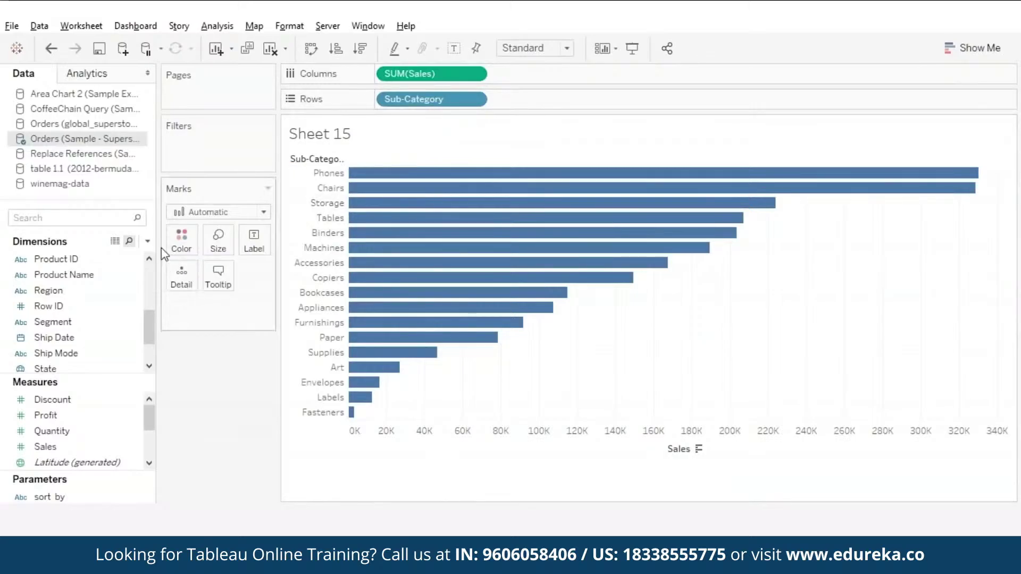
- Create a parameter named "top n" with the Integer data type
click(147, 241)
click(70, 273)
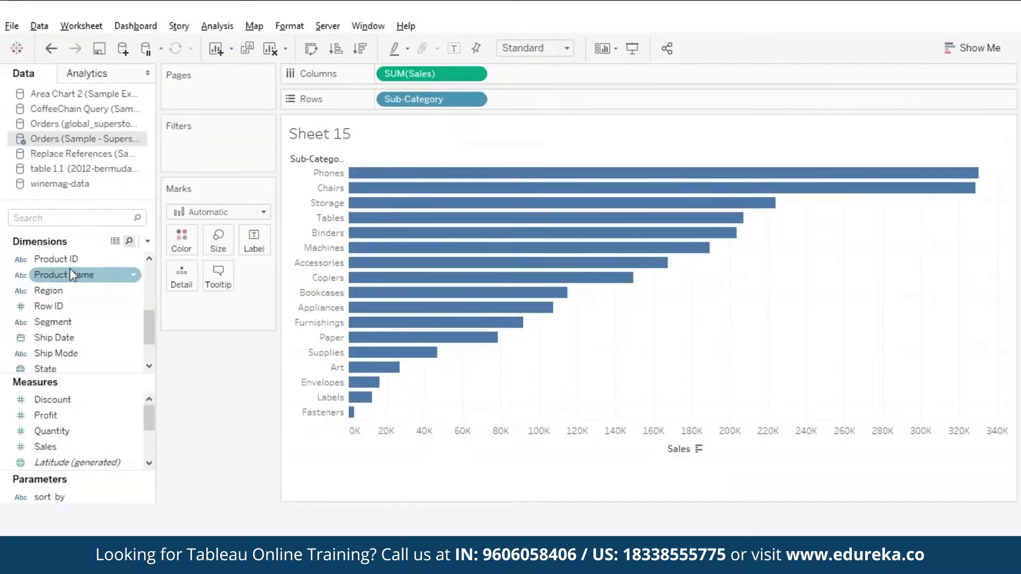
text(top n)
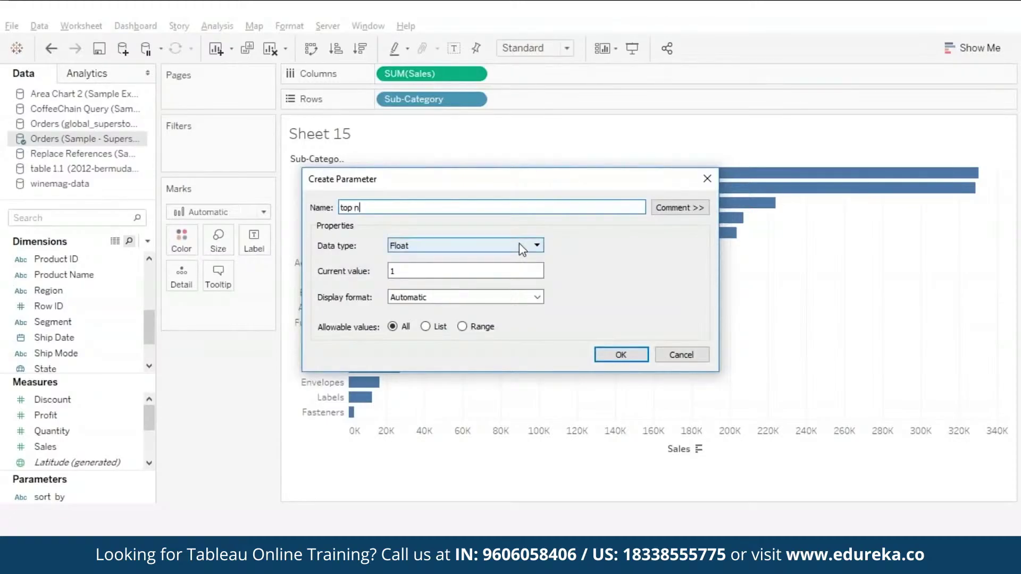
click(519, 244)
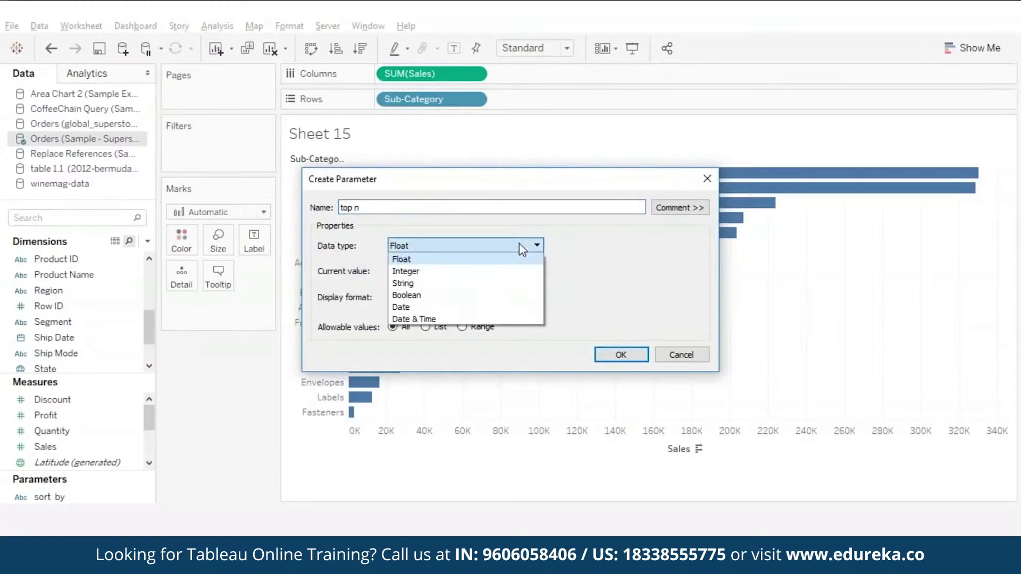
click(446, 271)
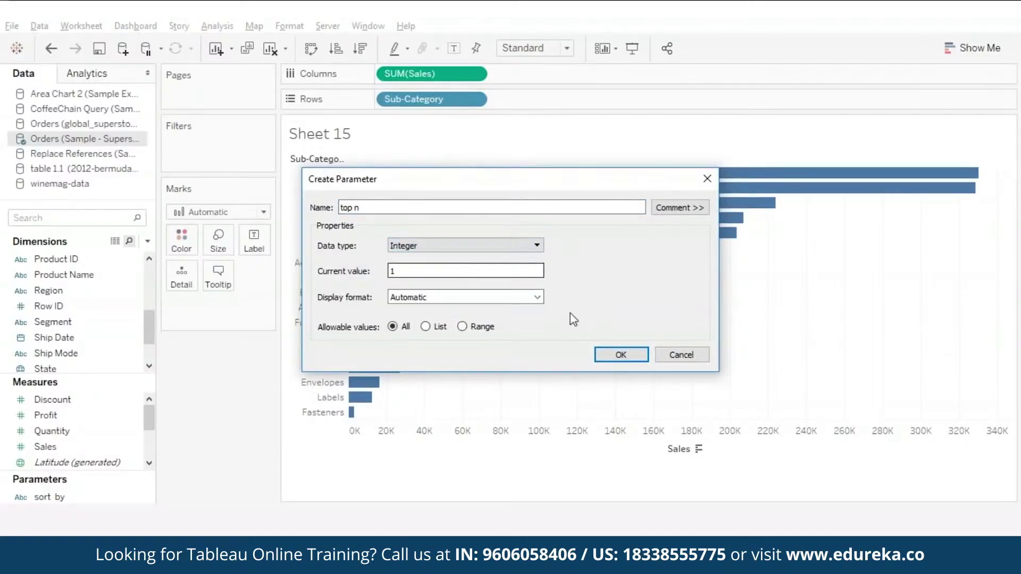
click(613, 354)
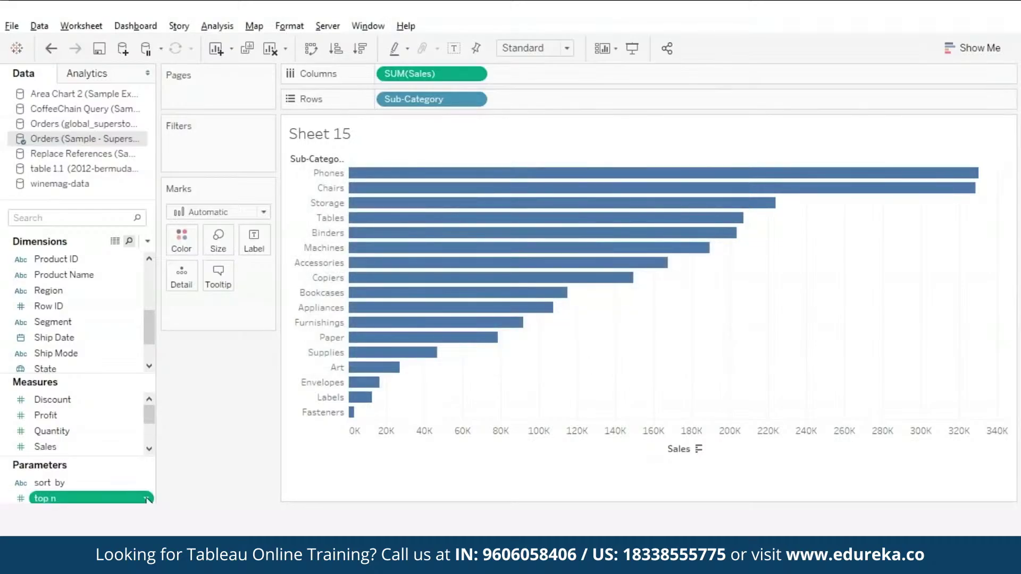
- Show the parameter control for top n on Sheet 15 and set its value to 3
click(147, 498)
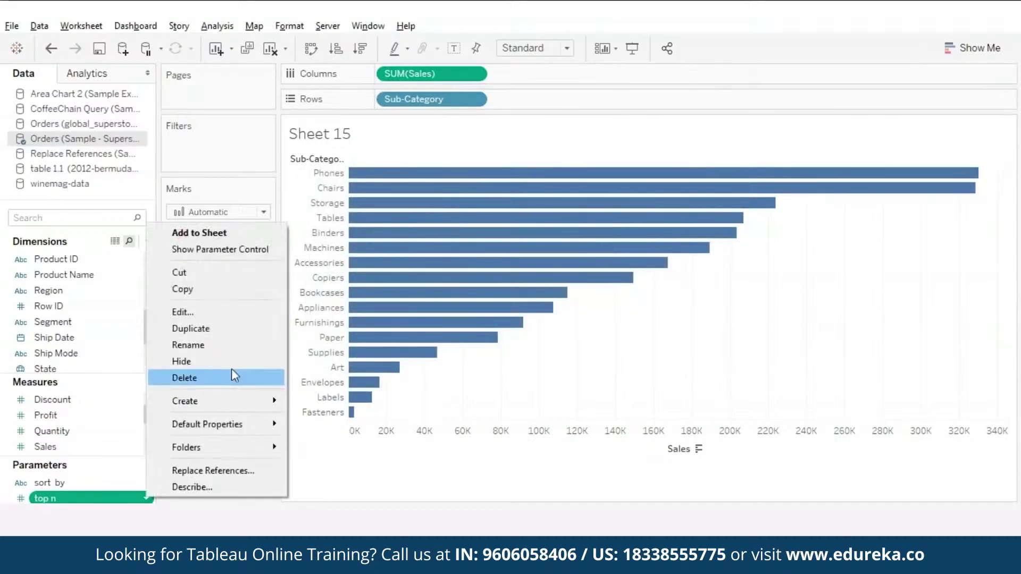
click(246, 250)
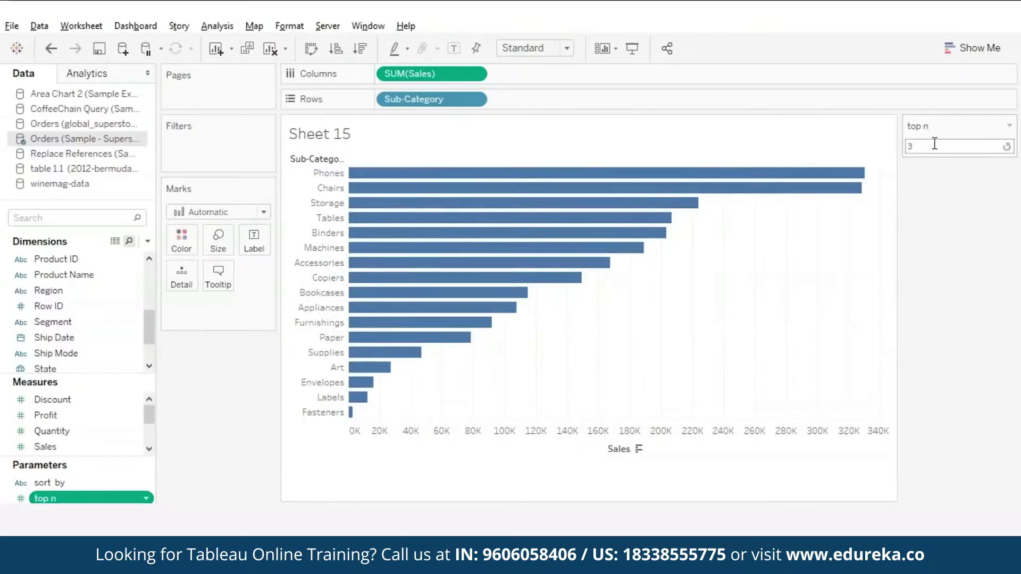
click(935, 144)
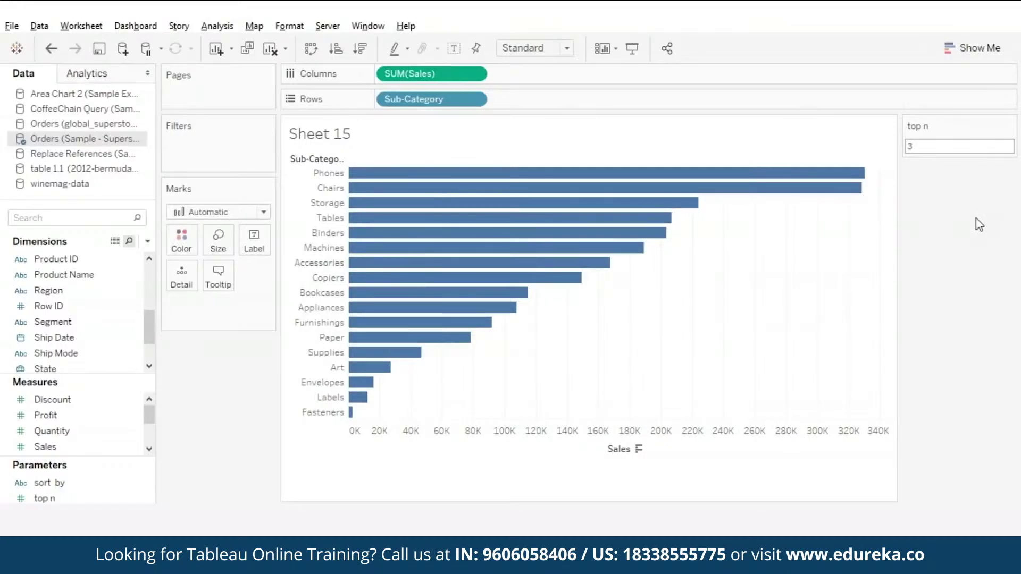
- Create a calculated field named "top n to color" with the formula RANK(SUM([Sales]))<= [top n]
click(148, 242)
click(91, 252)
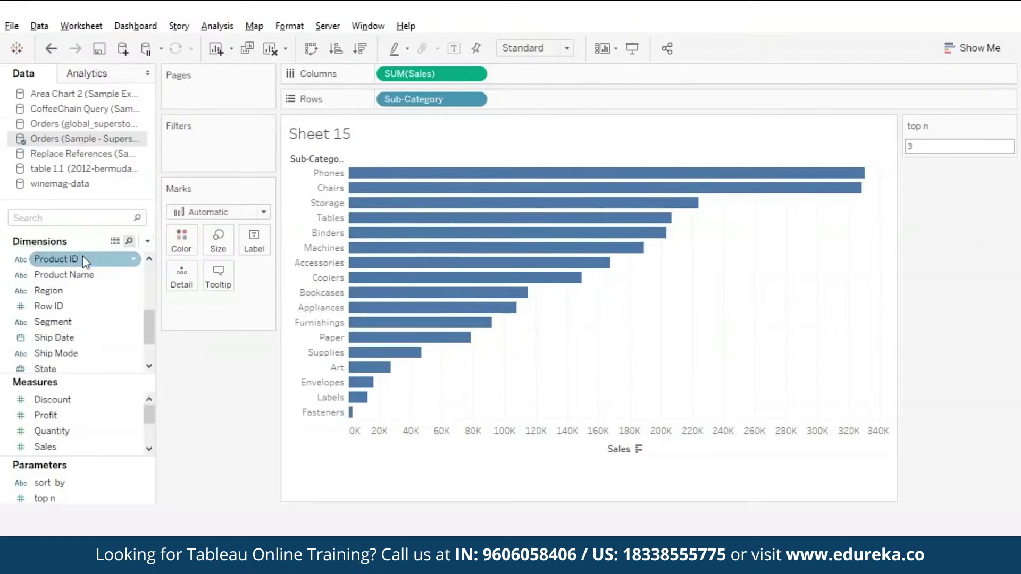
text(top n to color)
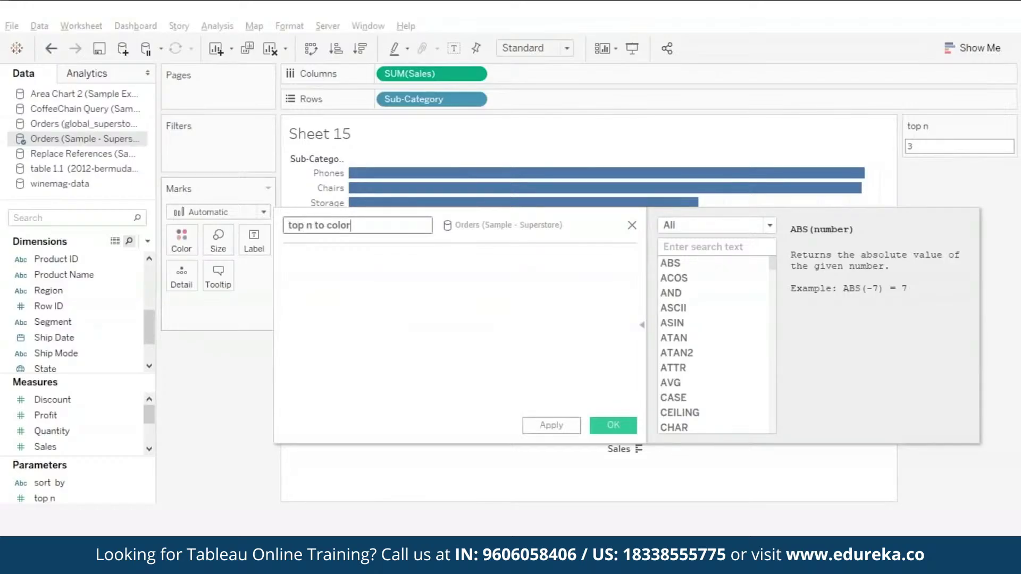
click(362, 287)
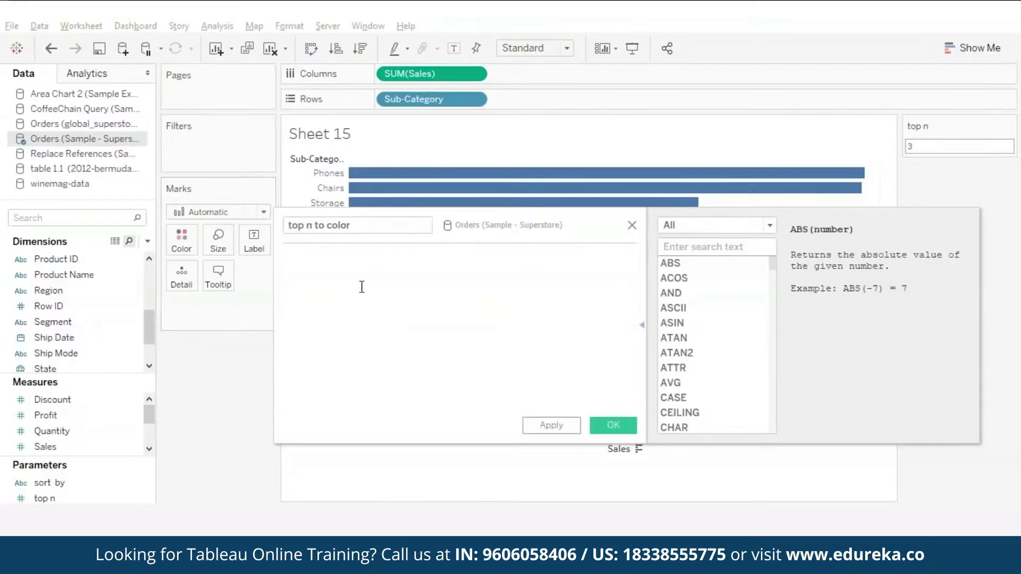
text(ra)
key(Return)
text(sum)
key(Return)
text(sales)
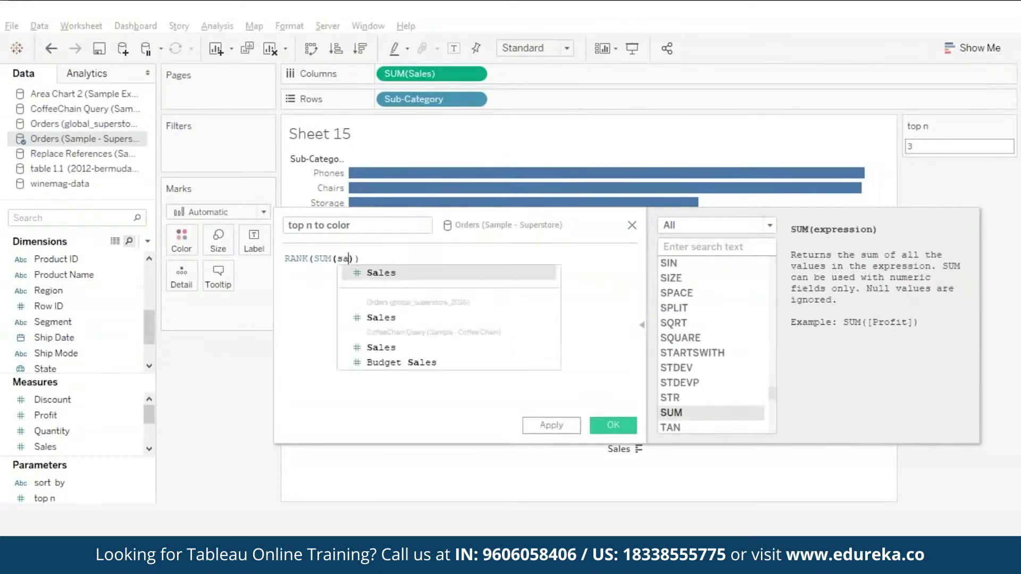
key(Return)
text(<)
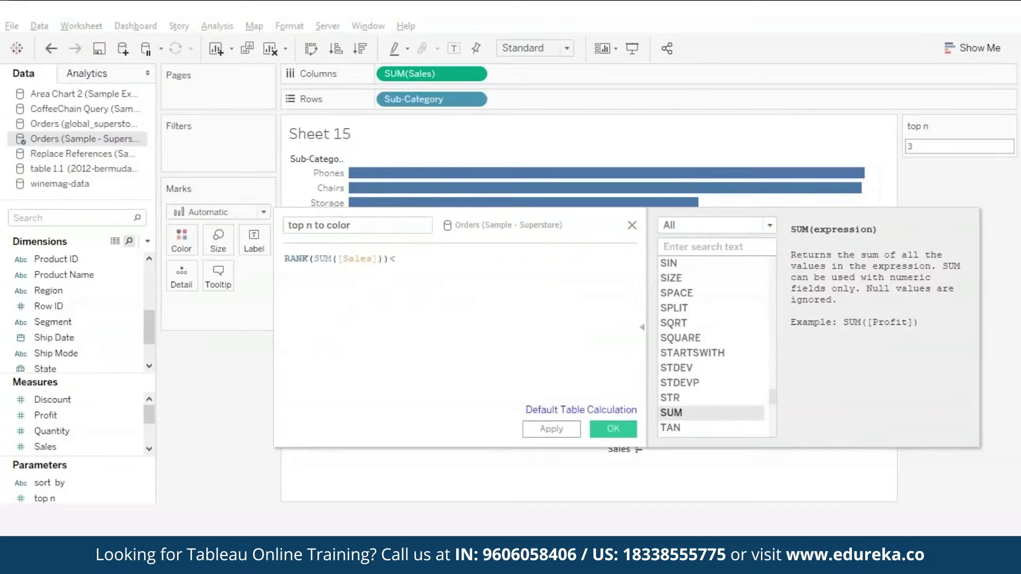
text(= top)
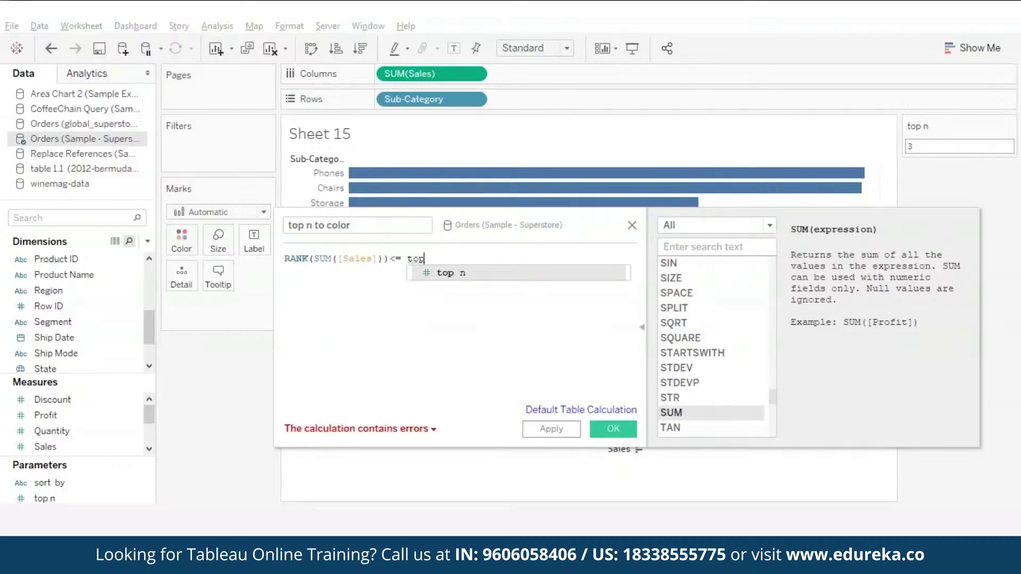
key(Return)
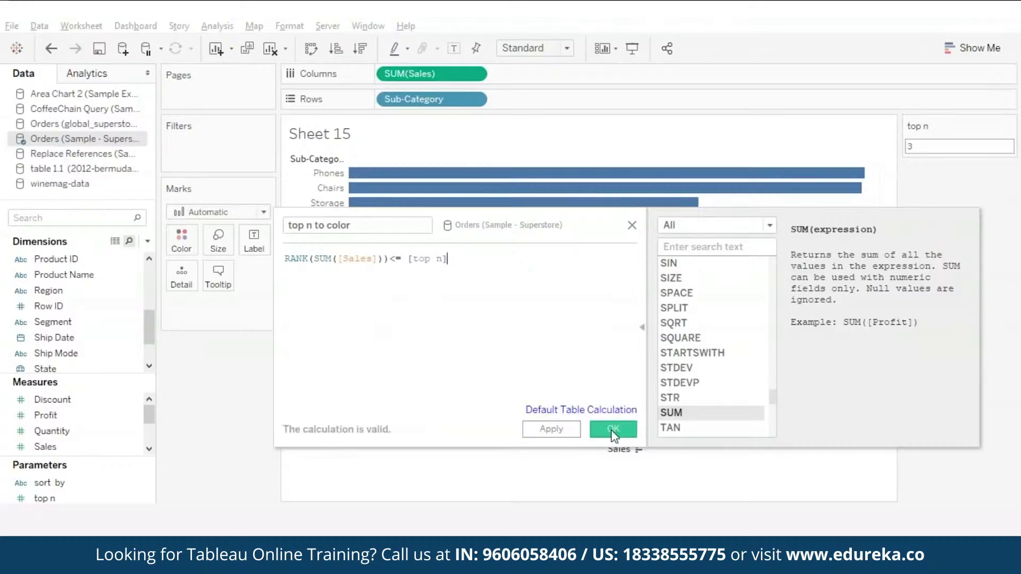
click(614, 428)
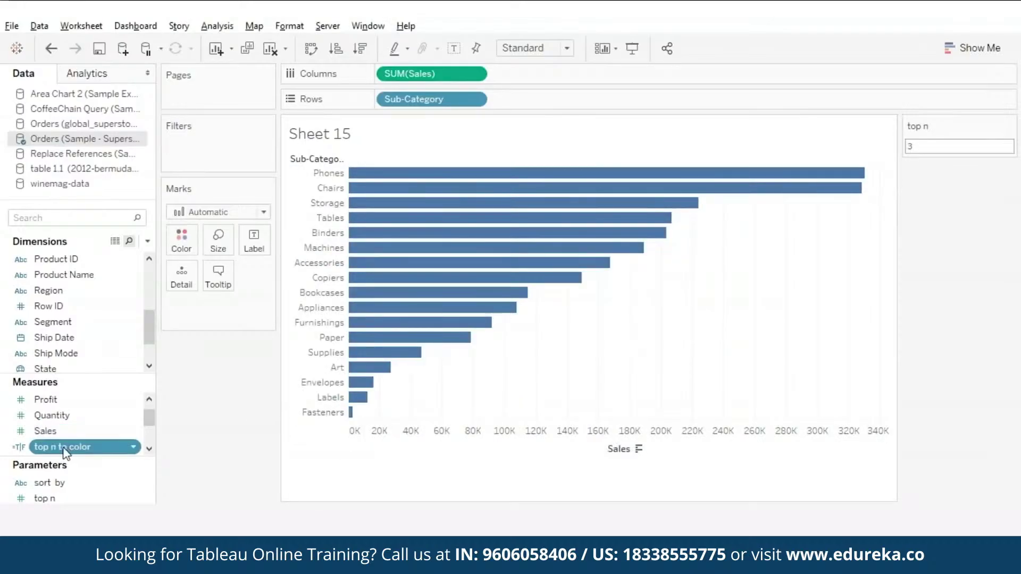
- Color the Sub-Category bars by top n to color, assigning grey to False and red to True
drag(65, 452, 183, 247)
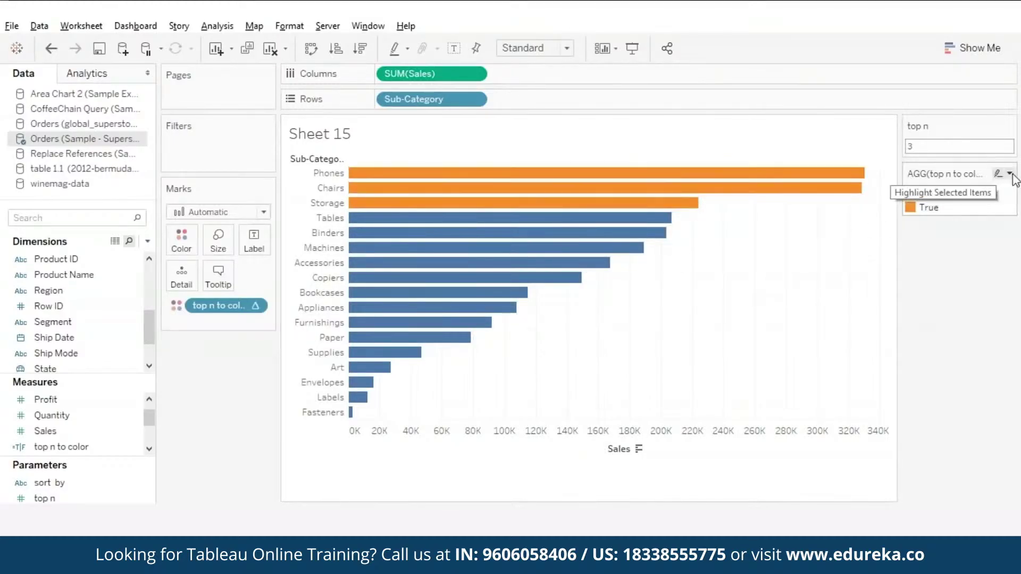
click(1009, 173)
click(920, 189)
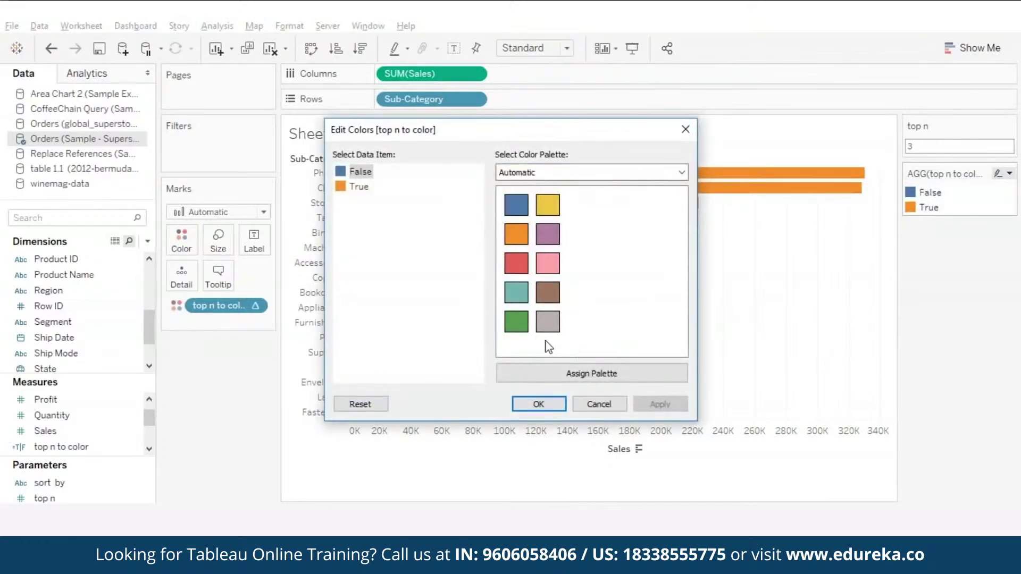
click(548, 322)
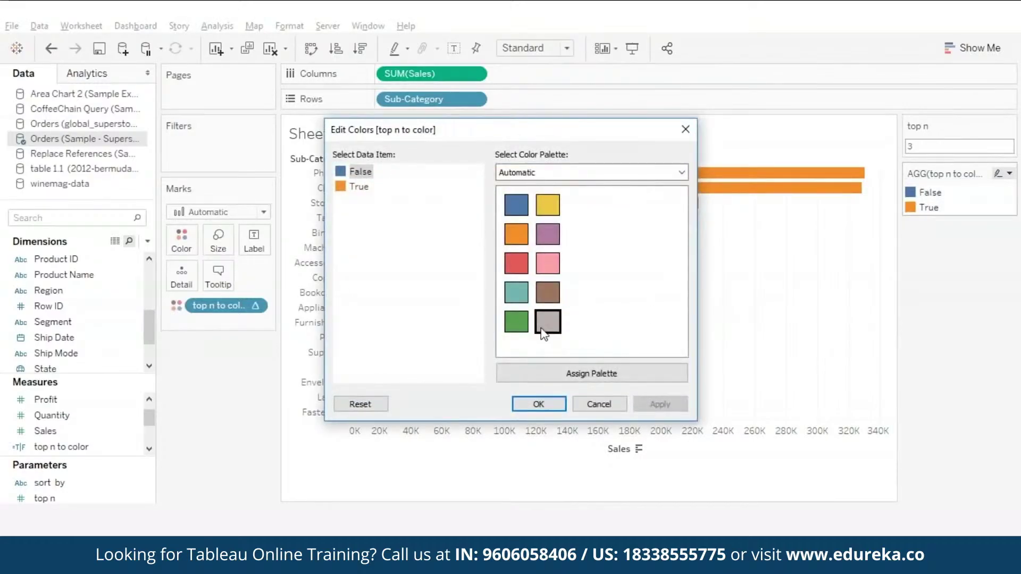
click(364, 188)
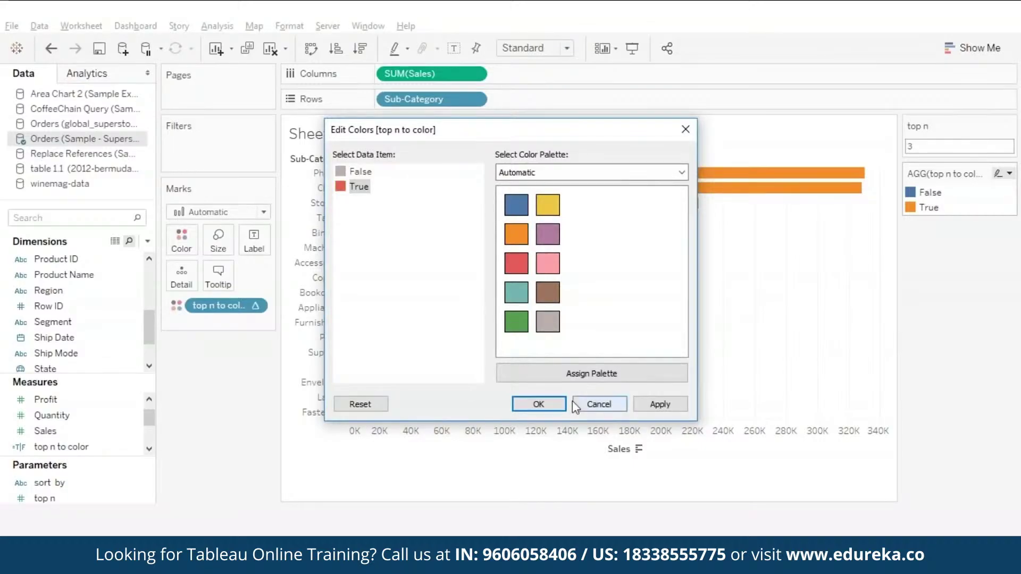
click(539, 404)
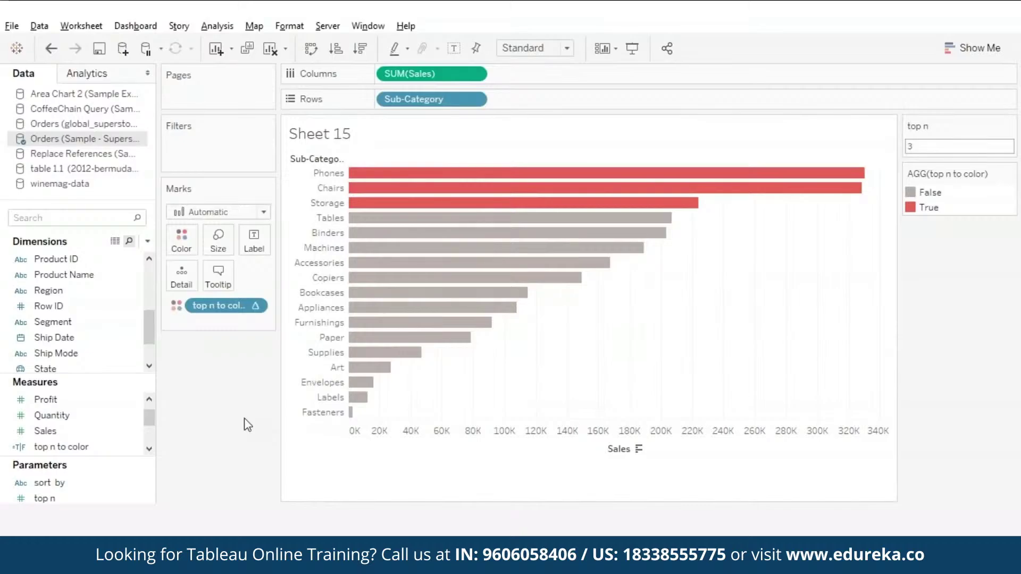
- Create a calculated field named "top n to label" with the formula if [top n to color] then SUM([Sales]) END
click(148, 242)
click(85, 258)
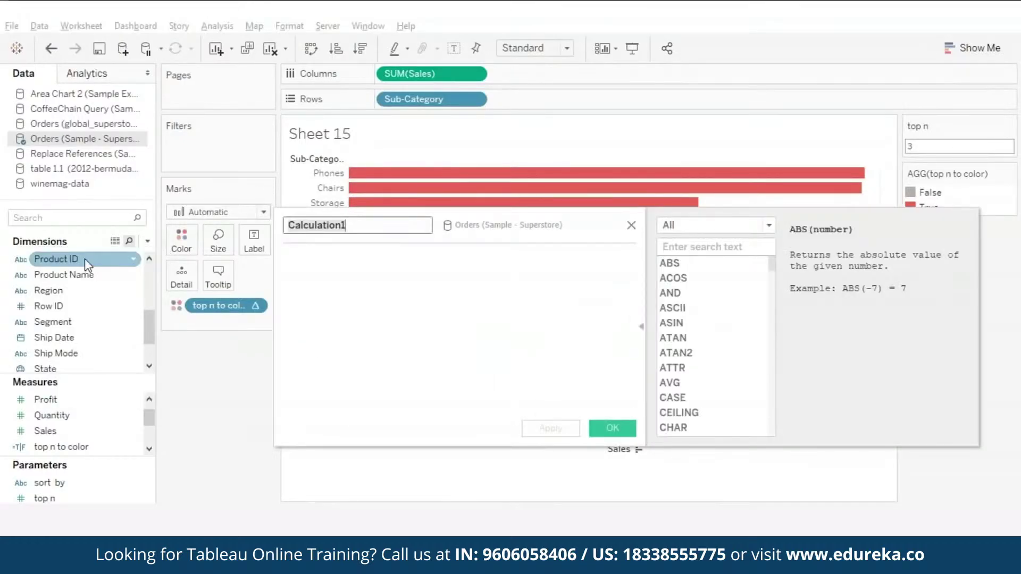
text(top n to label)
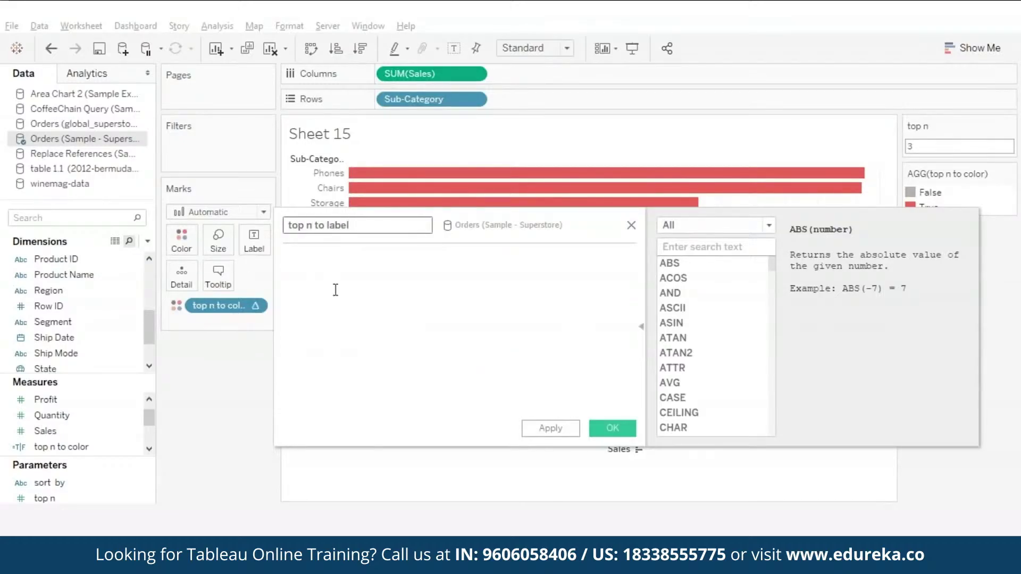
click(336, 290)
text(if top)
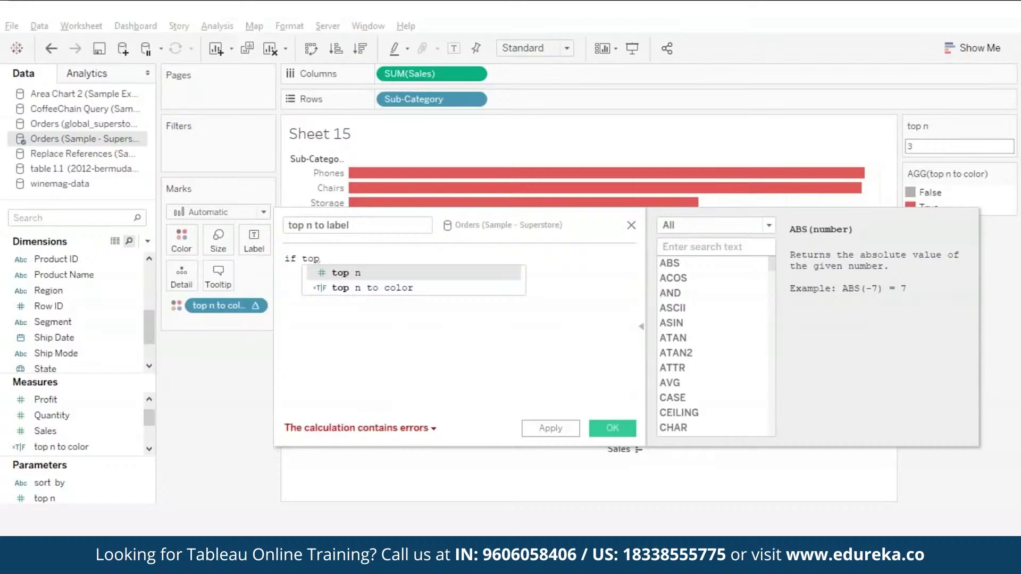
key(Down)
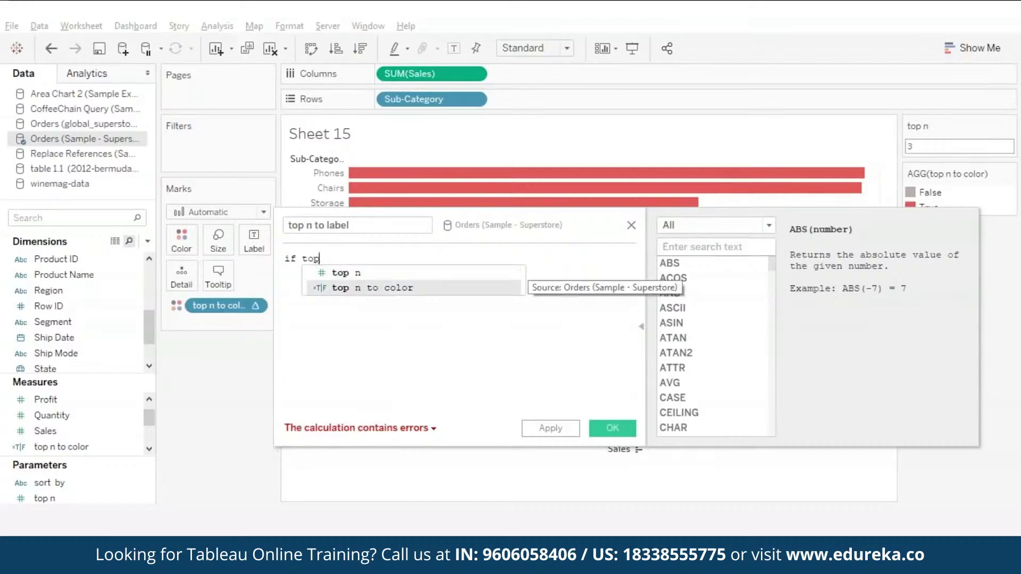
key(Return)
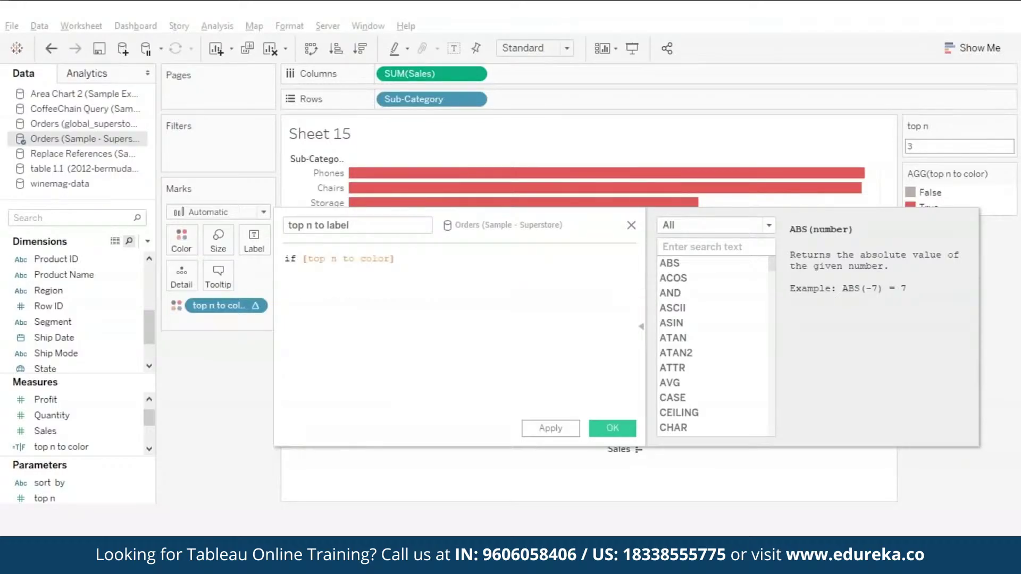
text(then)
key(Return)
text(sum)
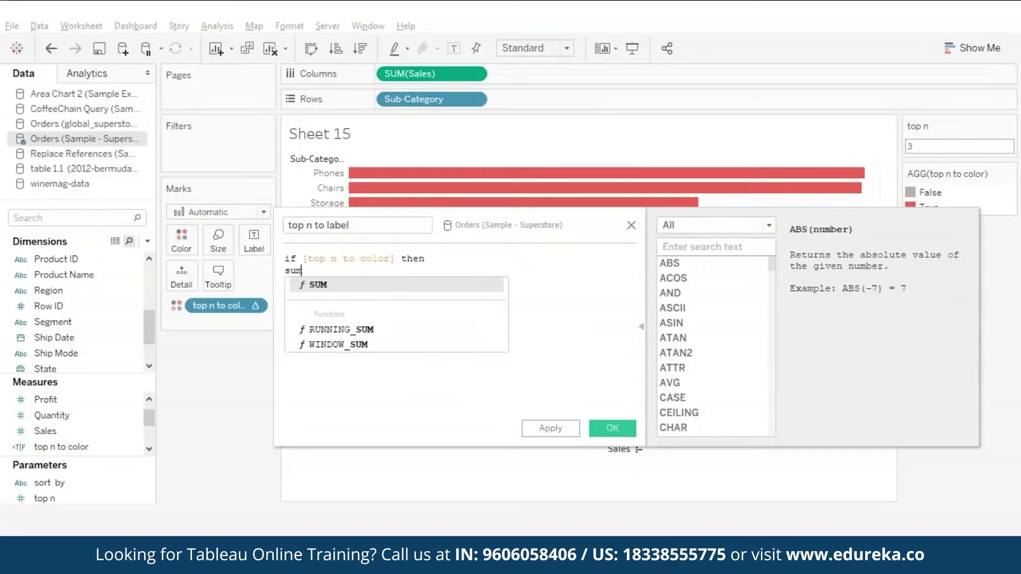
key(Return)
text(sa)
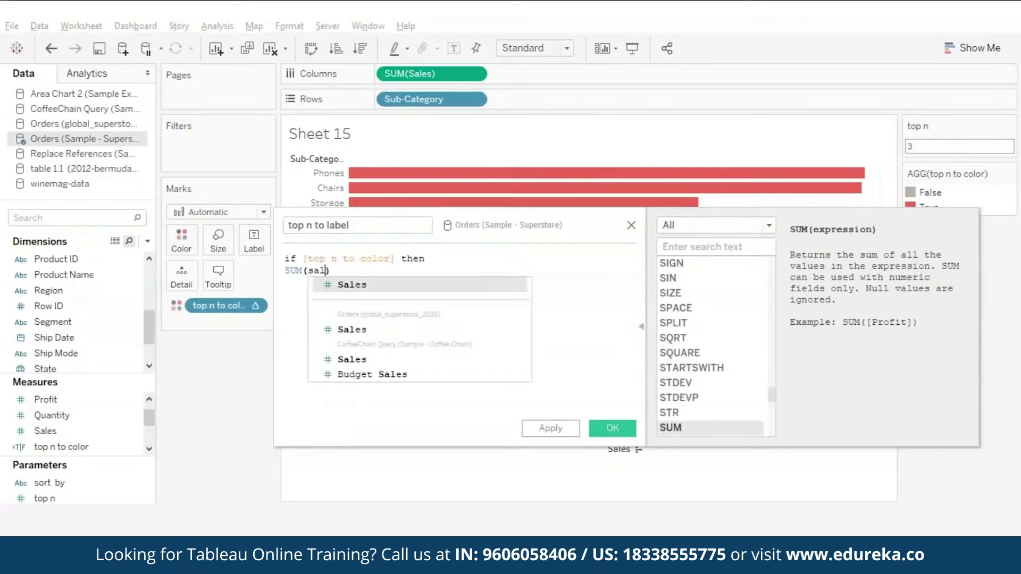
text(le)
key(Return)
text(END)
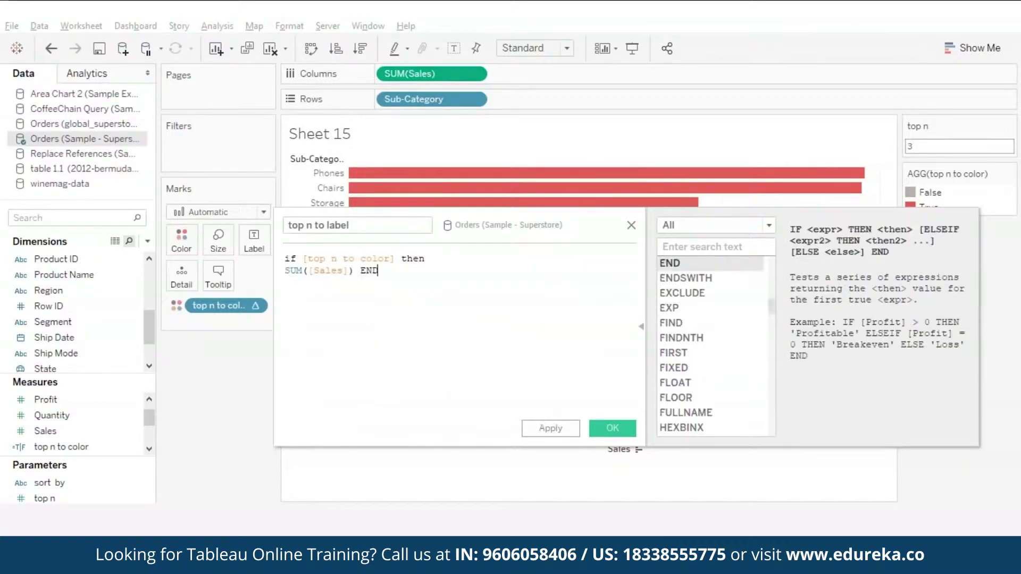